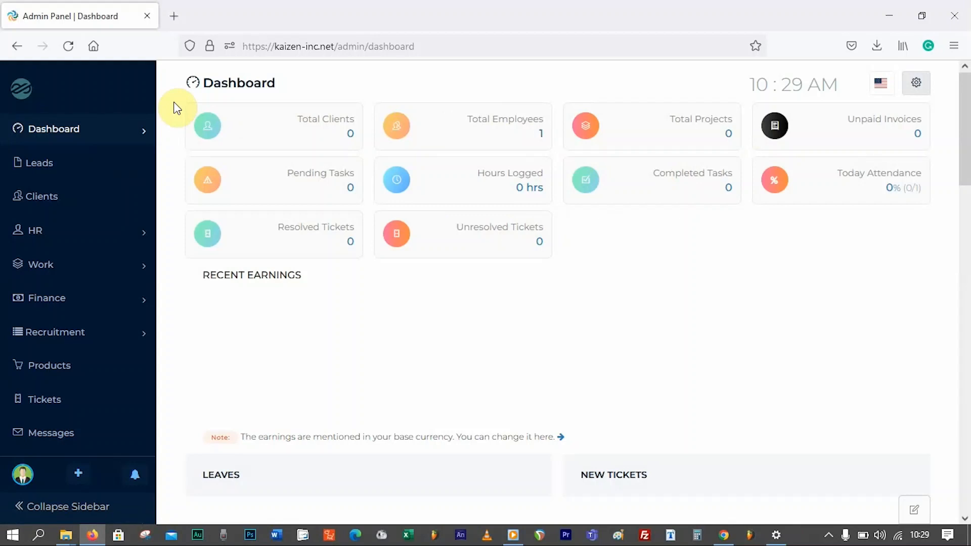
- Browse the HR, Work, Finance and Recruitment sections of the sidebar menu
click(143, 233)
click(143, 234)
click(143, 270)
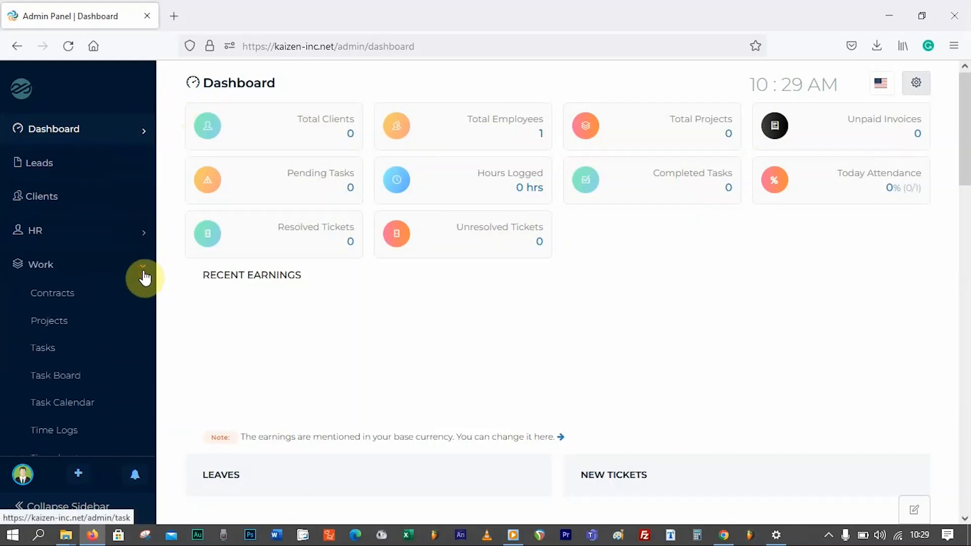
click(144, 270)
click(146, 303)
click(147, 308)
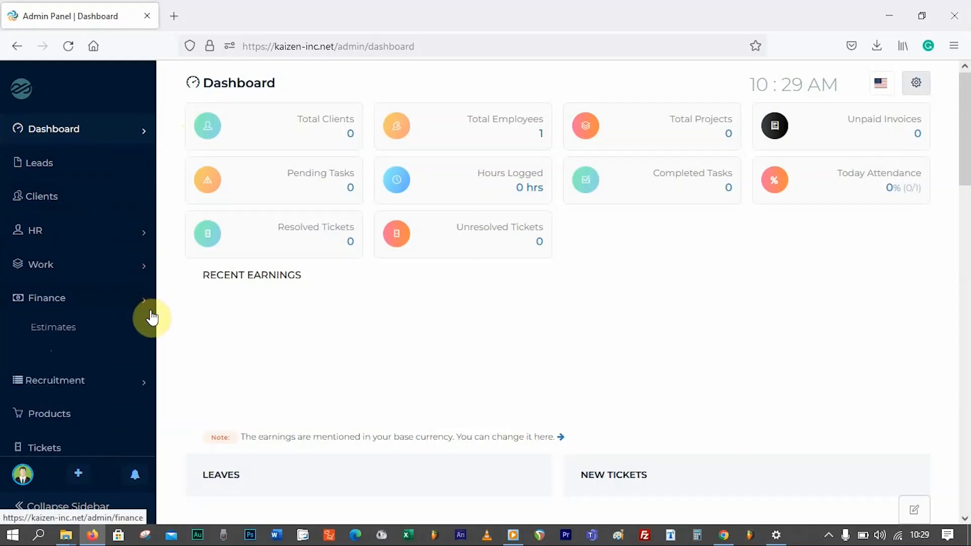
click(147, 339)
click(145, 340)
scroll(107, 340, down, 6)
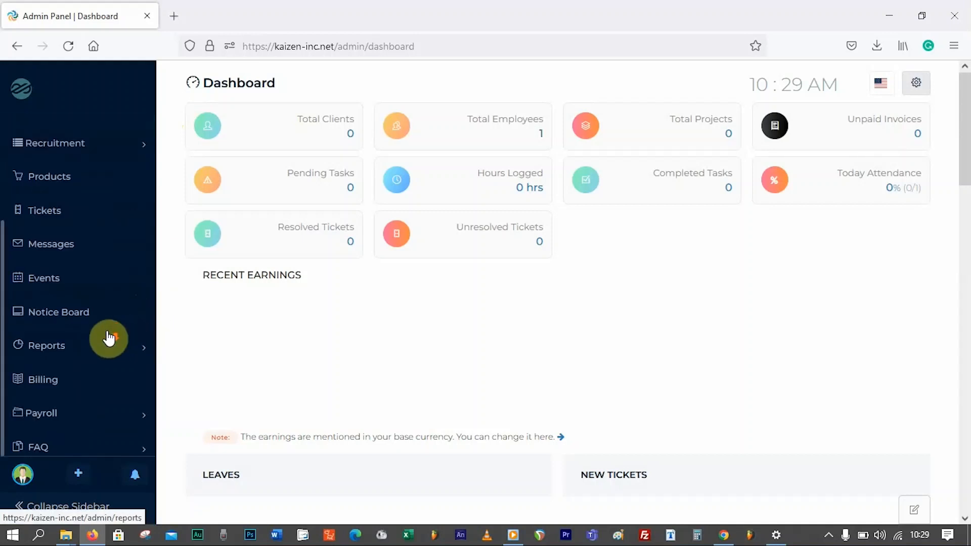
scroll(108, 338, up, 6)
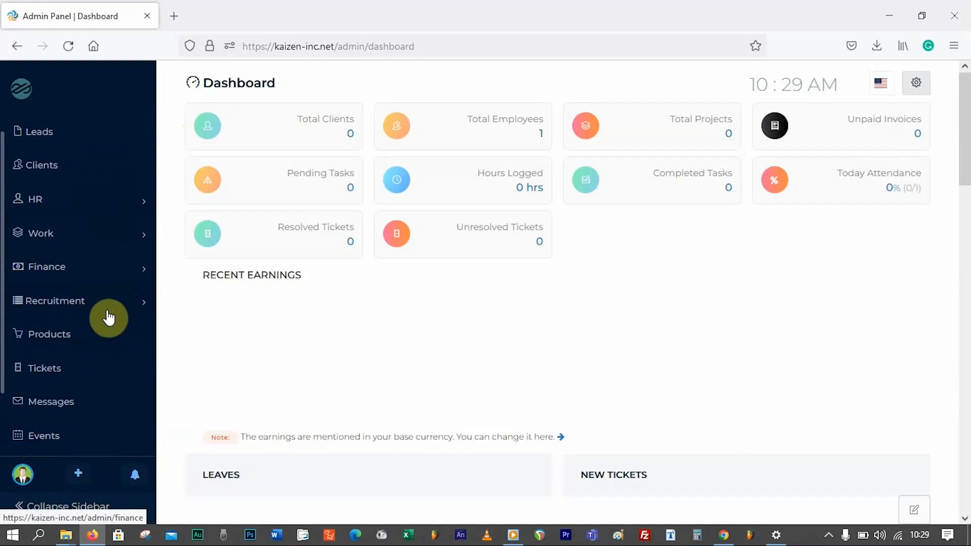
scroll(106, 317, down, 6)
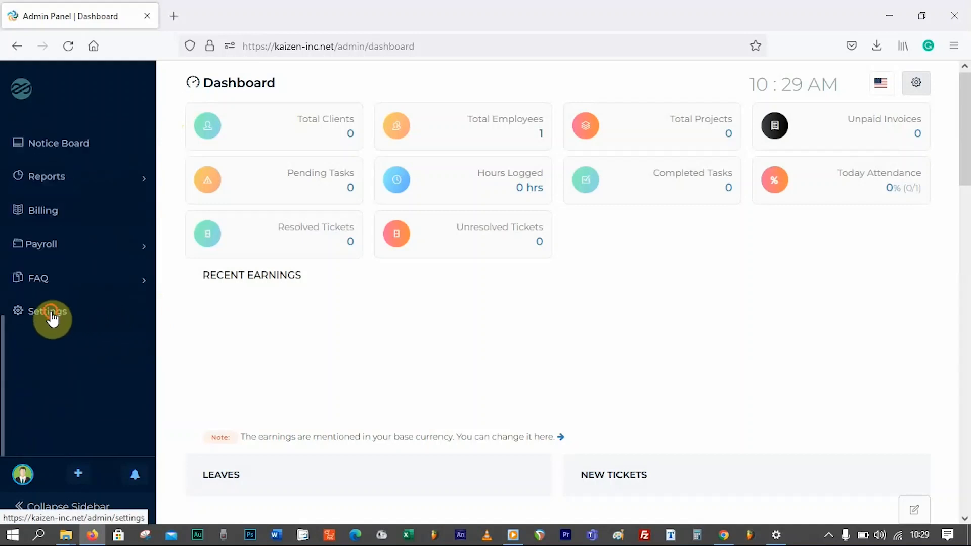
- Reach the Currency Settings page through Settings and Profile Settings
click(51, 317)
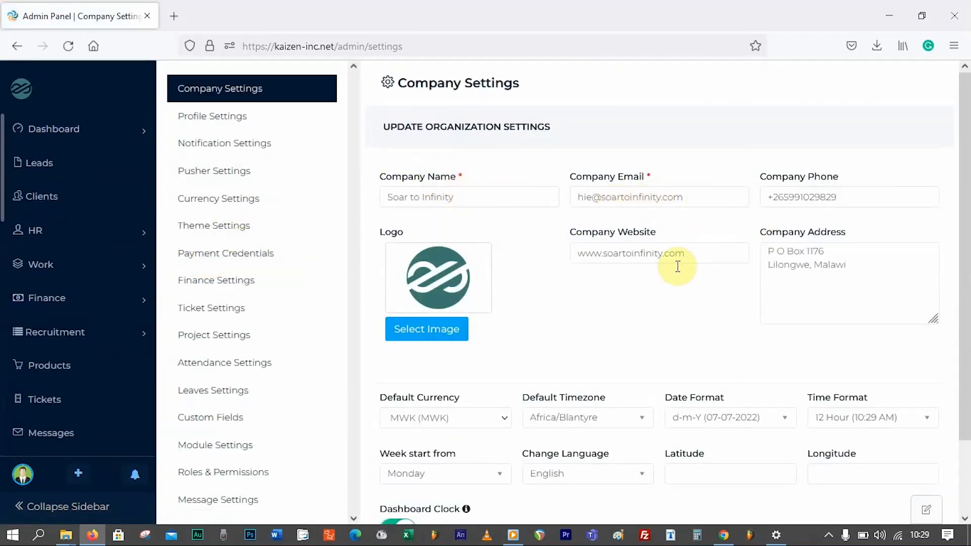
scroll(676, 266, down, 2)
scroll(671, 266, down, 2)
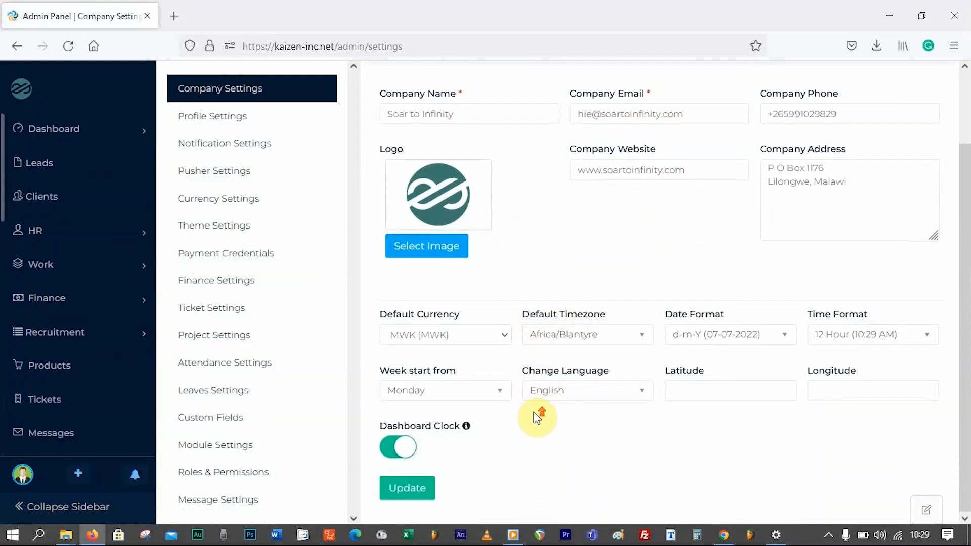
scroll(538, 399, up, 4)
click(239, 116)
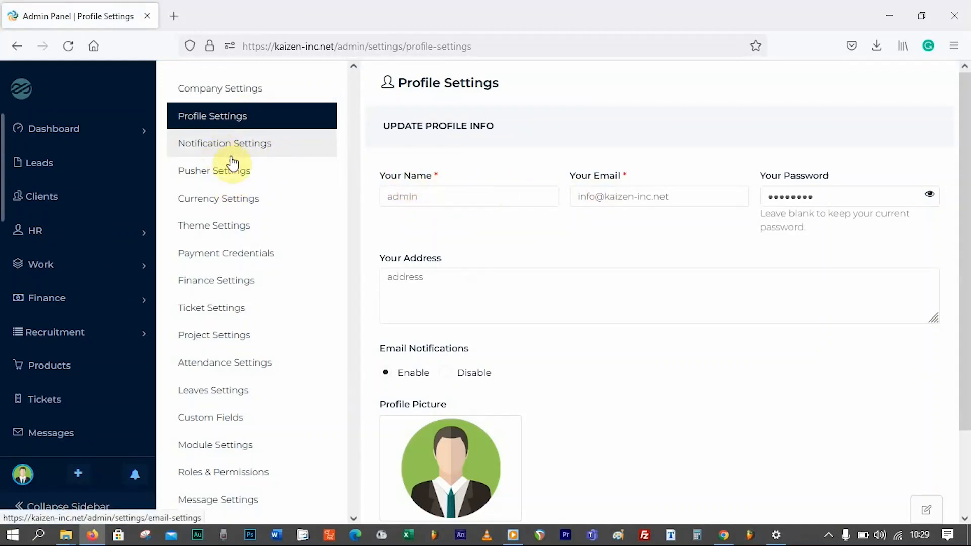
click(238, 200)
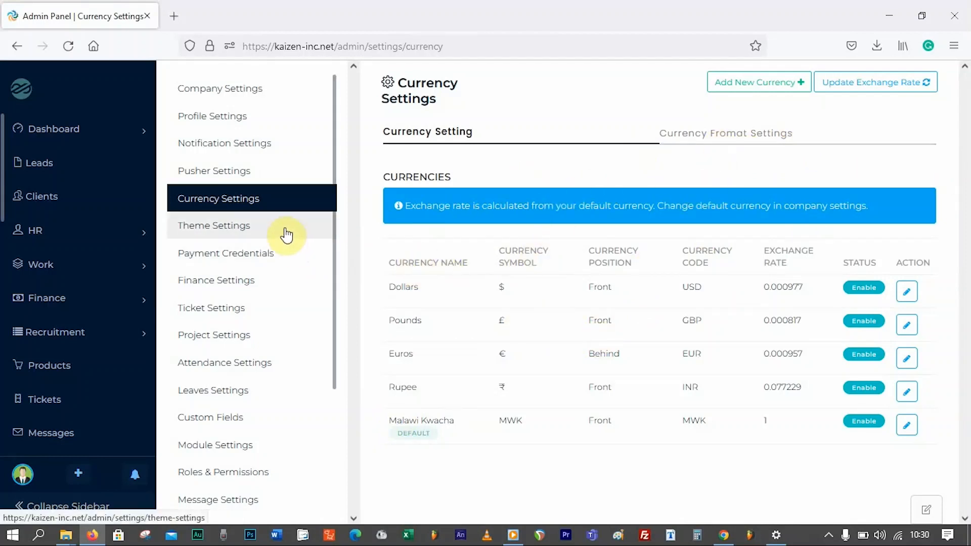
- Review the five listed currencies with Malawi Kwacha as default, and expand the HR menu
scroll(286, 234, down, 1)
scroll(296, 236, down, 1)
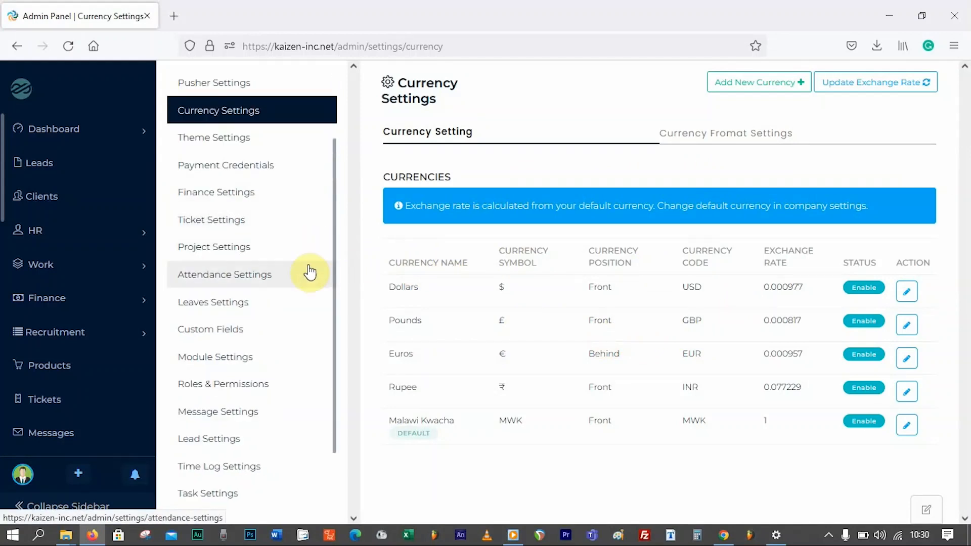
drag(332, 238, 335, 289)
drag(334, 332, 341, 115)
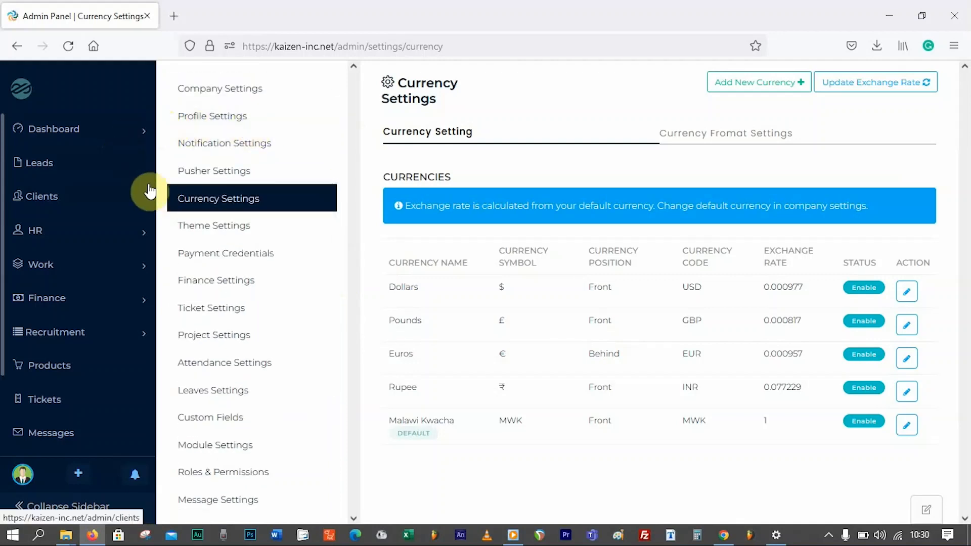
click(143, 236)
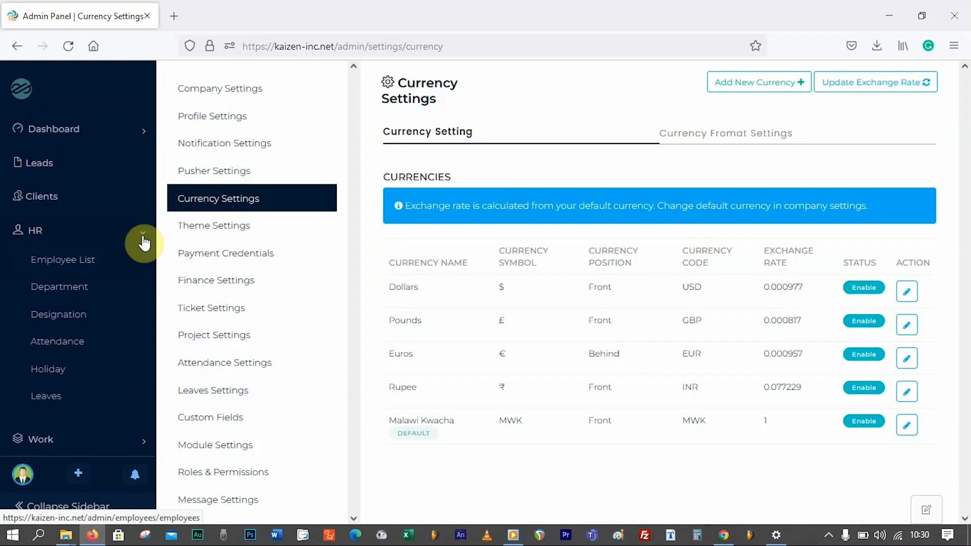
- Add and save a Chief Executive Officer designation
click(77, 316)
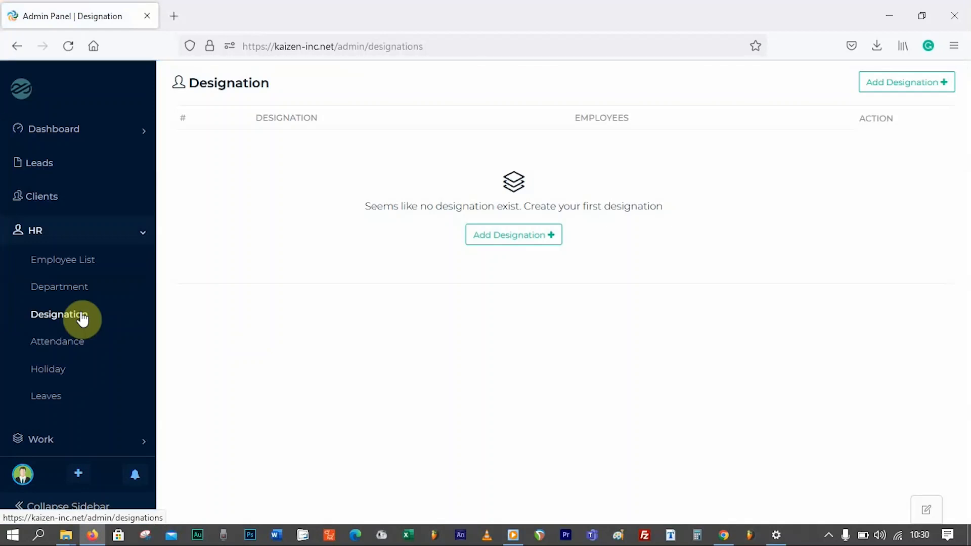
click(498, 241)
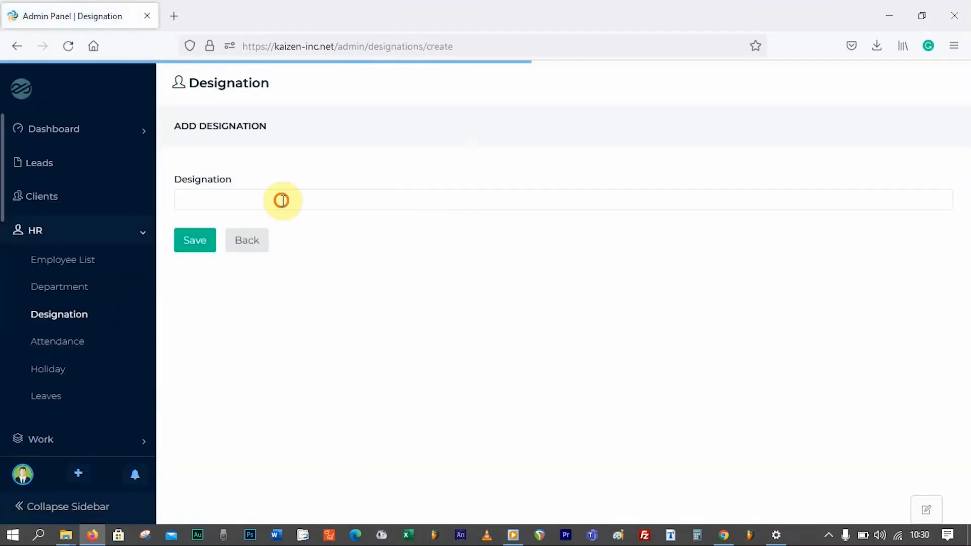
click(287, 199)
text(CE)
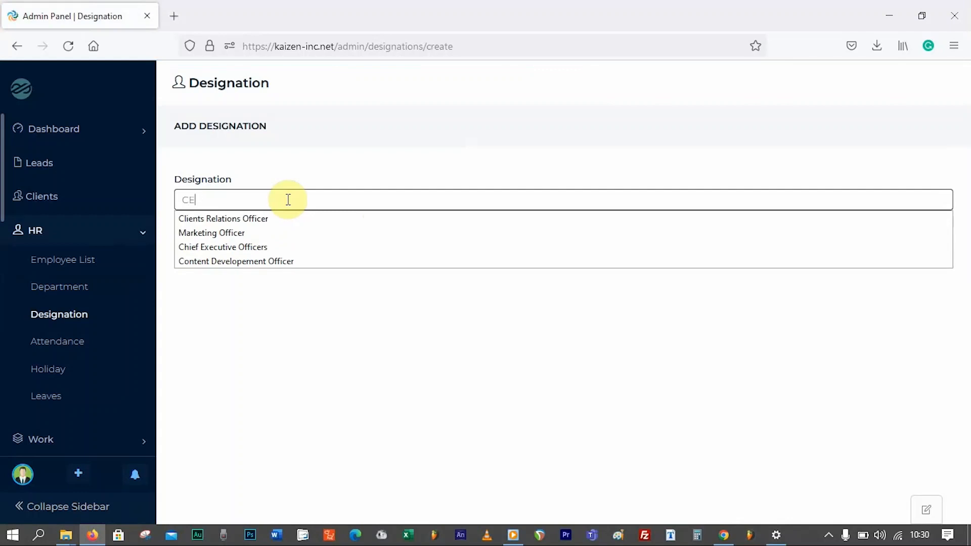
key(BackSpace)
text(h)
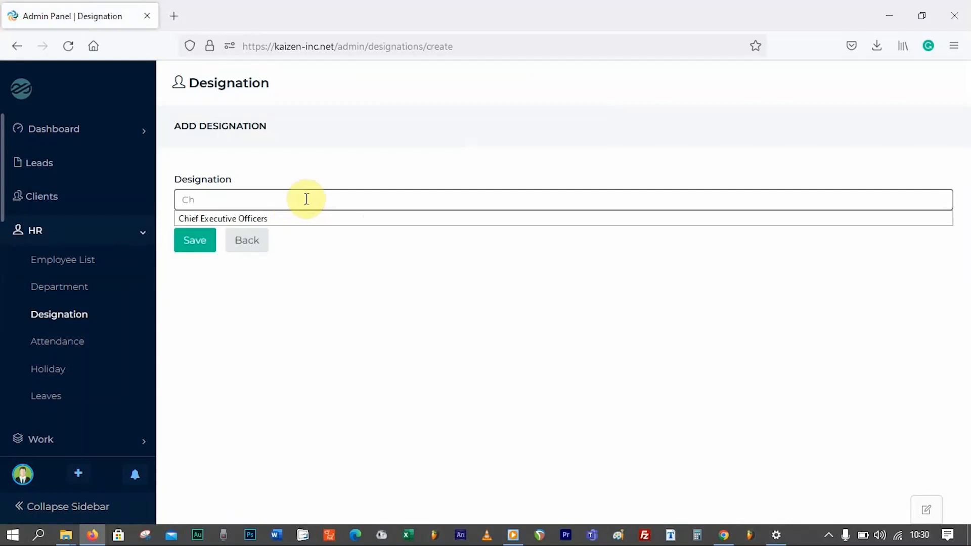
click(259, 219)
key(BackSpace)
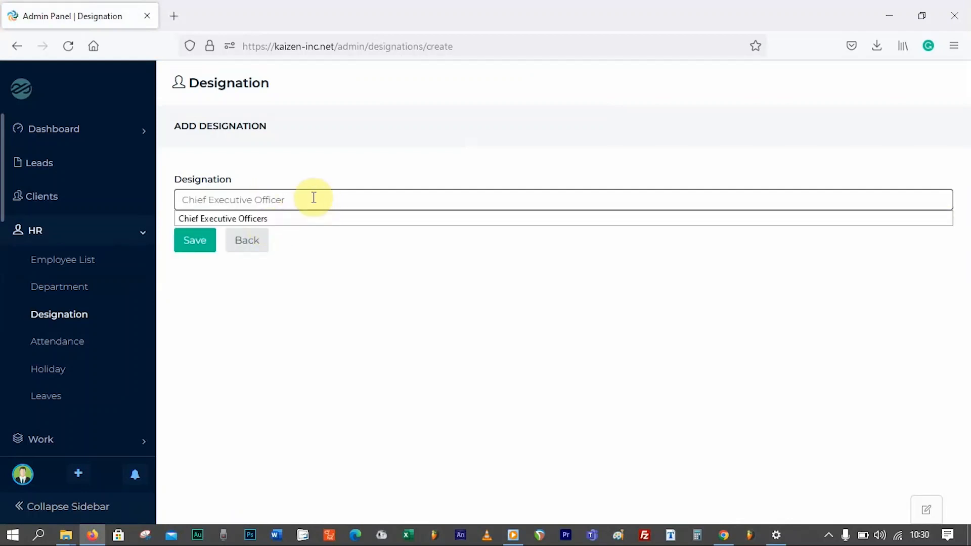
click(203, 238)
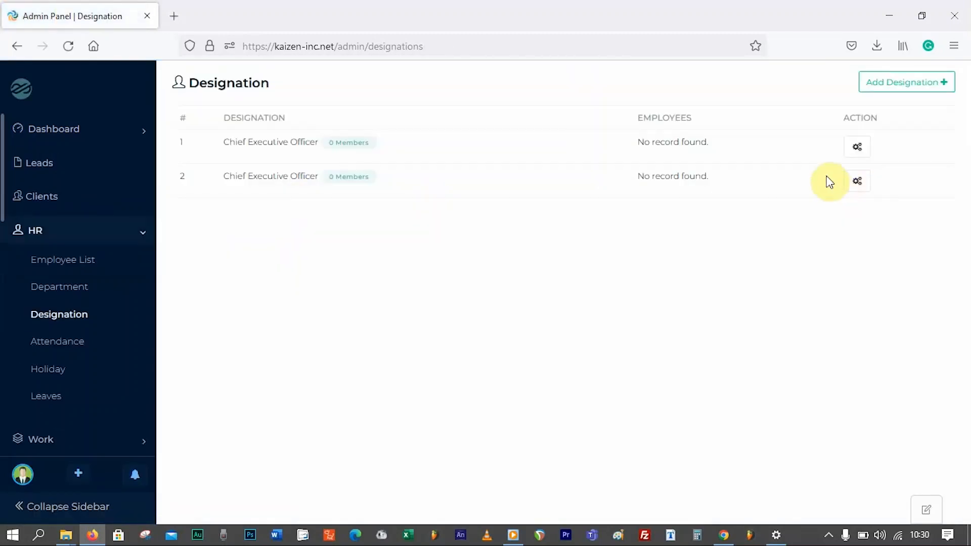
- Delete the duplicate designation row
click(857, 147)
click(804, 201)
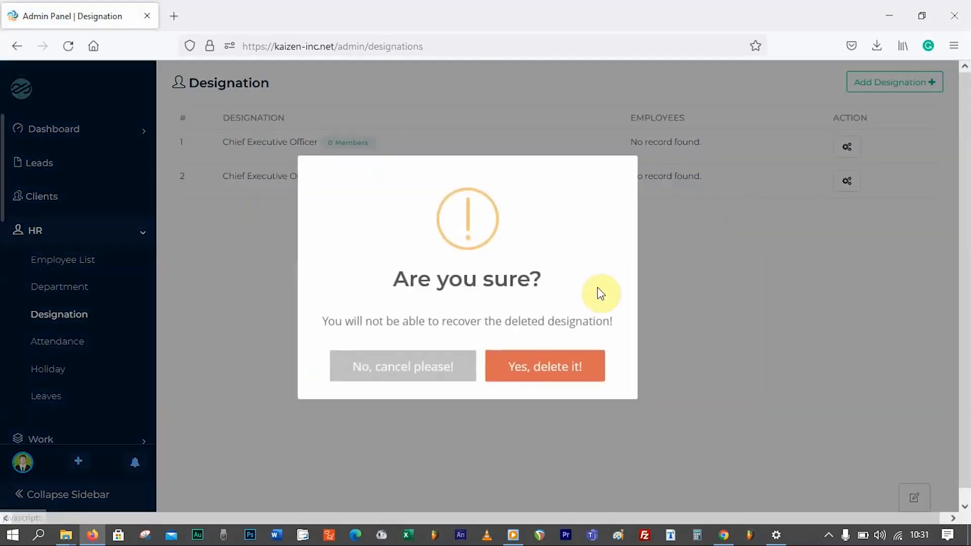
click(568, 366)
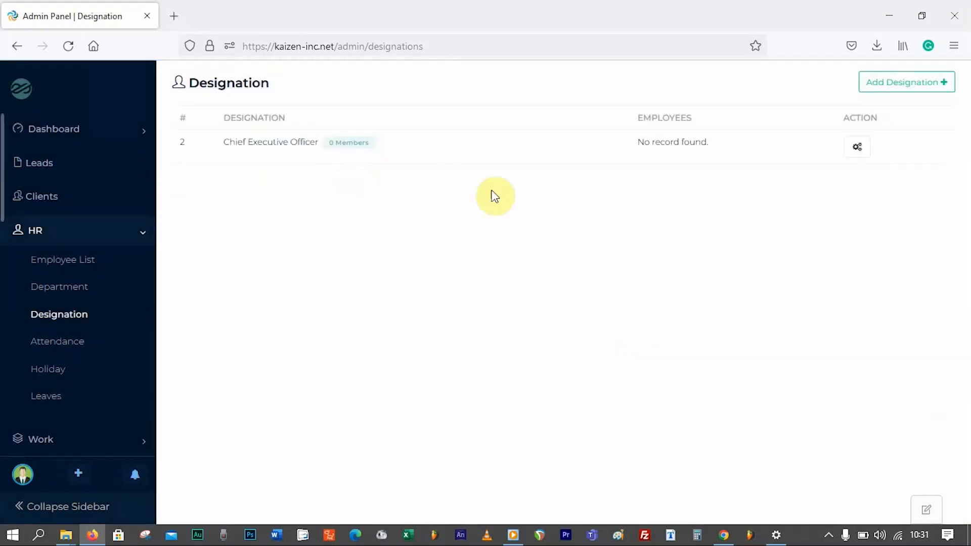
- Add the Graphic Designer and Human Resource Officer designations, saving each
click(904, 84)
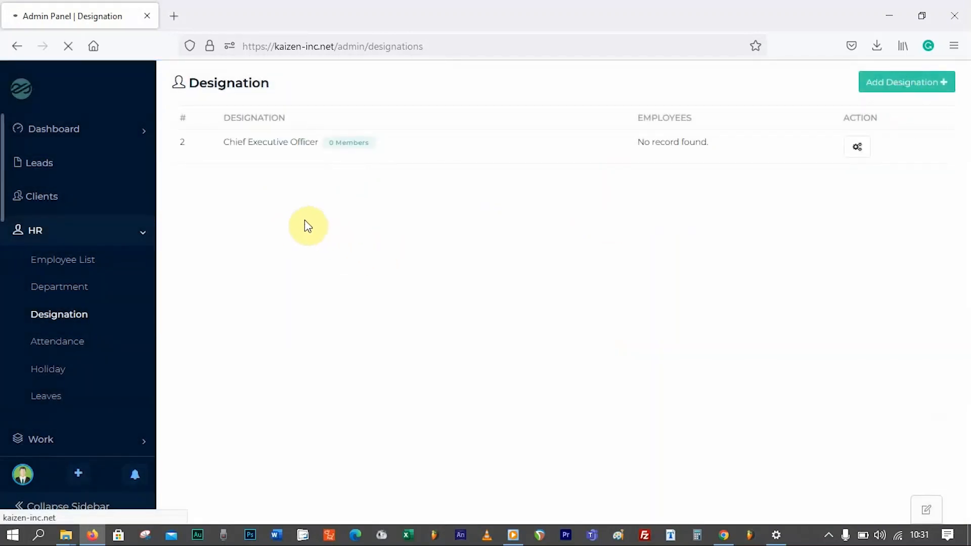
click(216, 200)
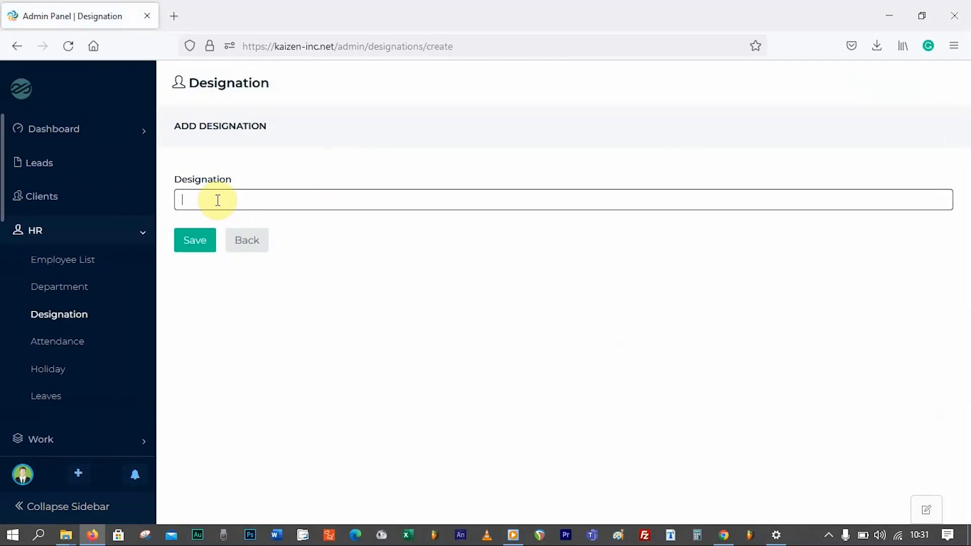
text(Gra)
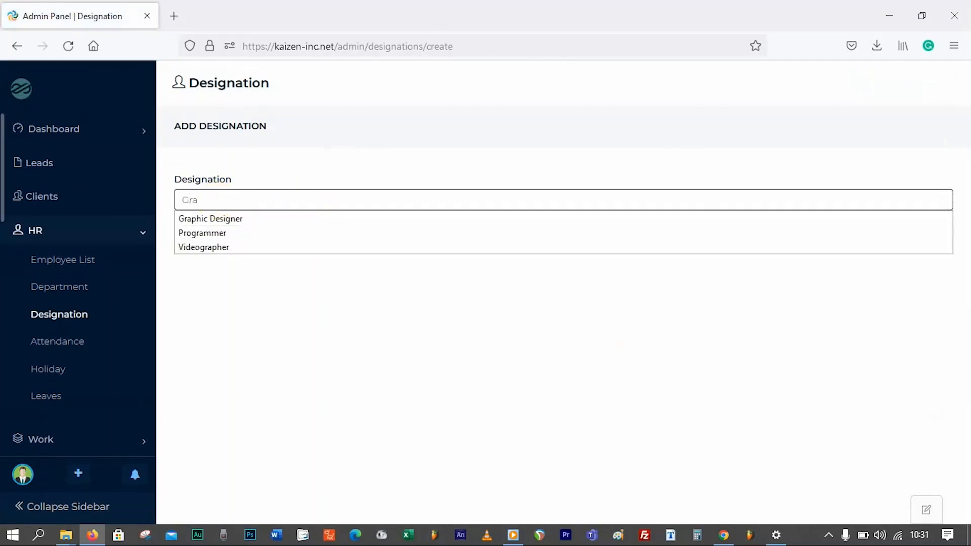
click(220, 218)
click(198, 241)
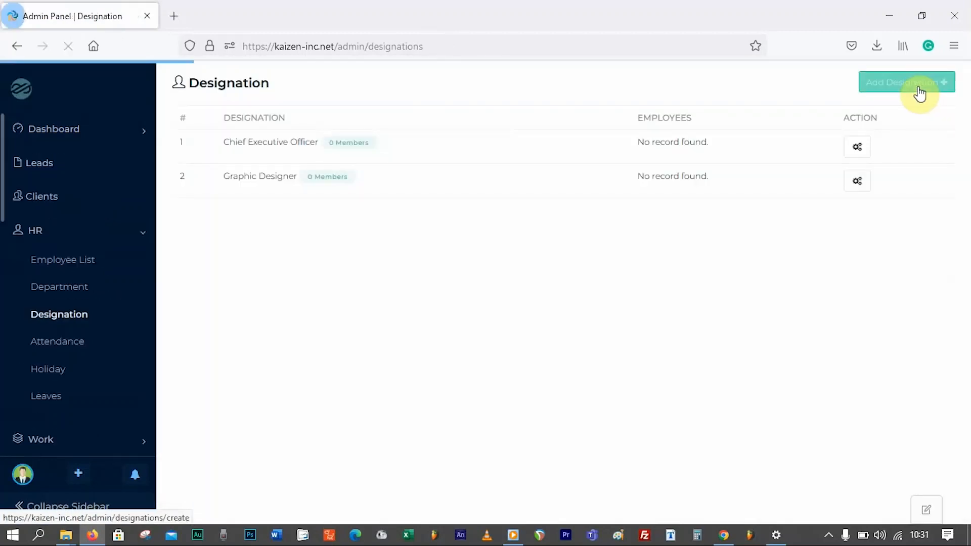
click(919, 93)
click(222, 194)
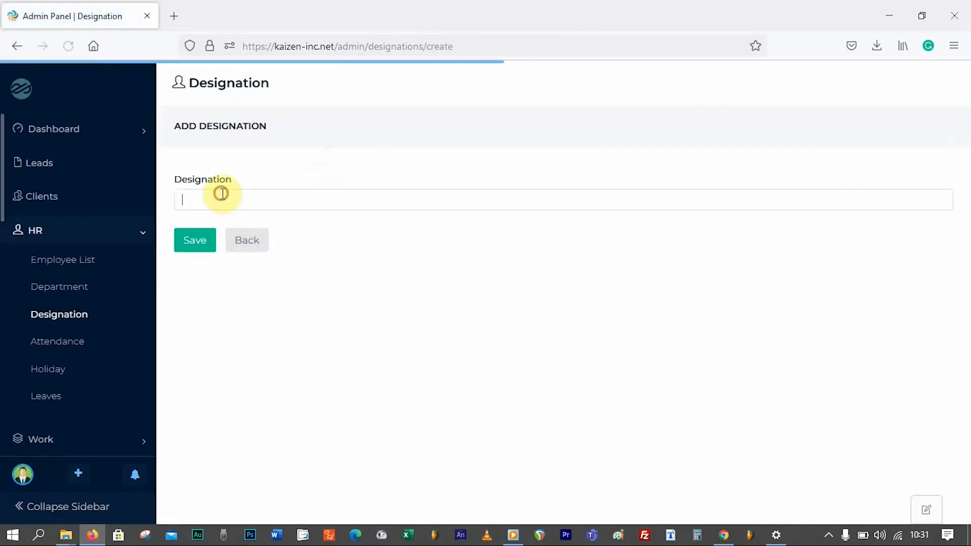
text(Human Resource Officer)
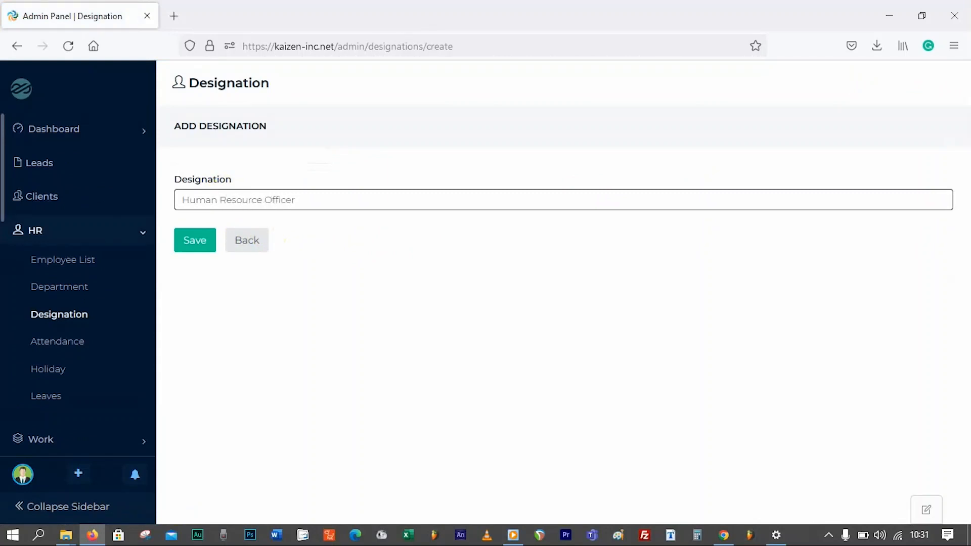
click(205, 244)
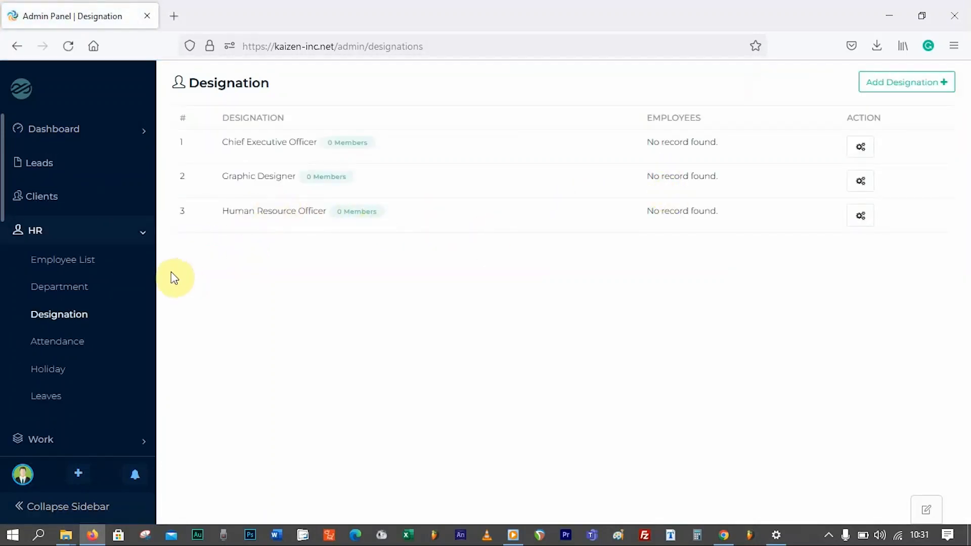
click(81, 289)
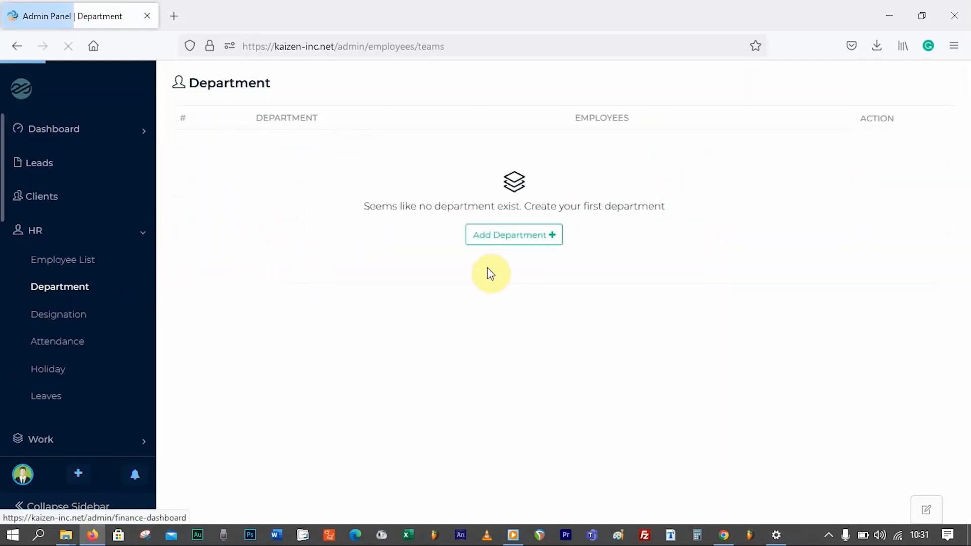
- Add the Human Resource, Ict and Administration departments
click(515, 235)
click(223, 198)
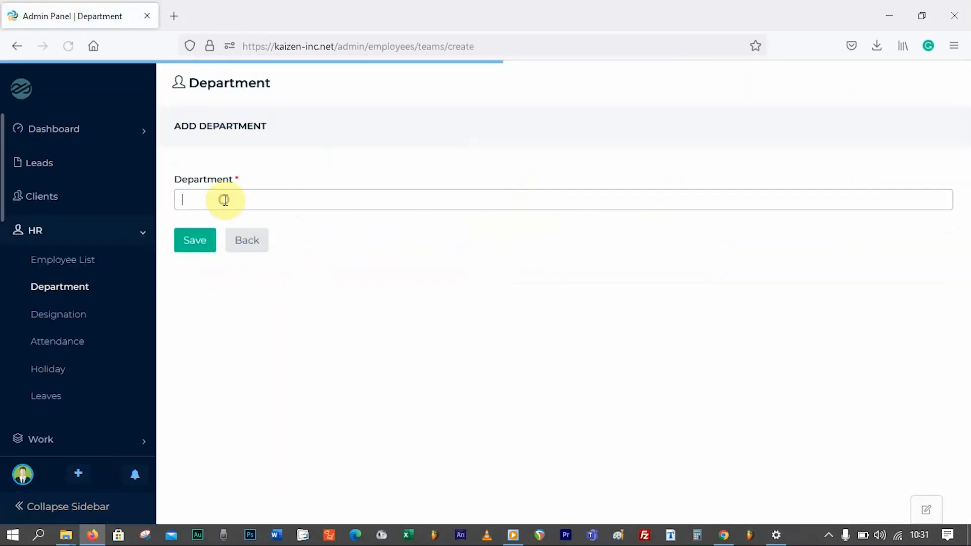
text(Human Resource)
click(194, 241)
click(902, 86)
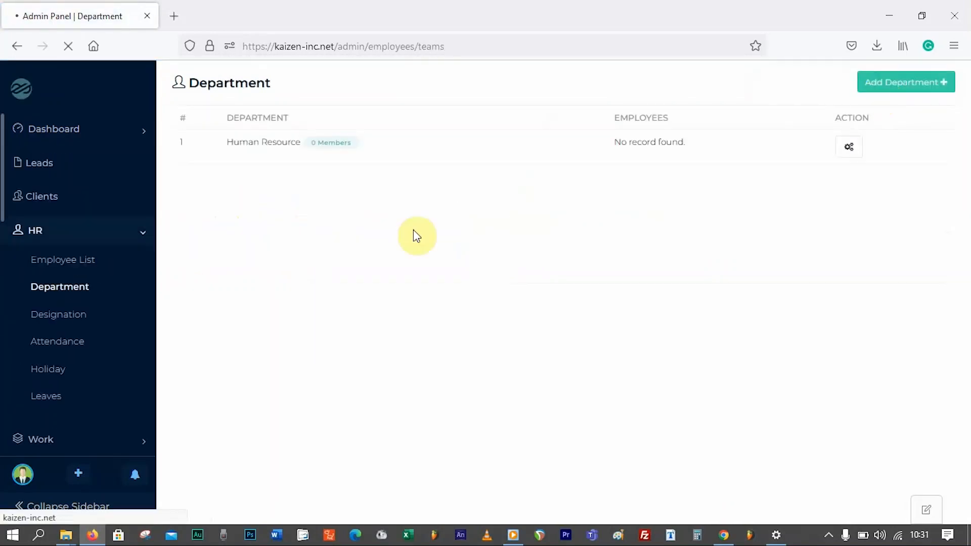
click(286, 199)
text(Ict)
click(191, 245)
click(902, 80)
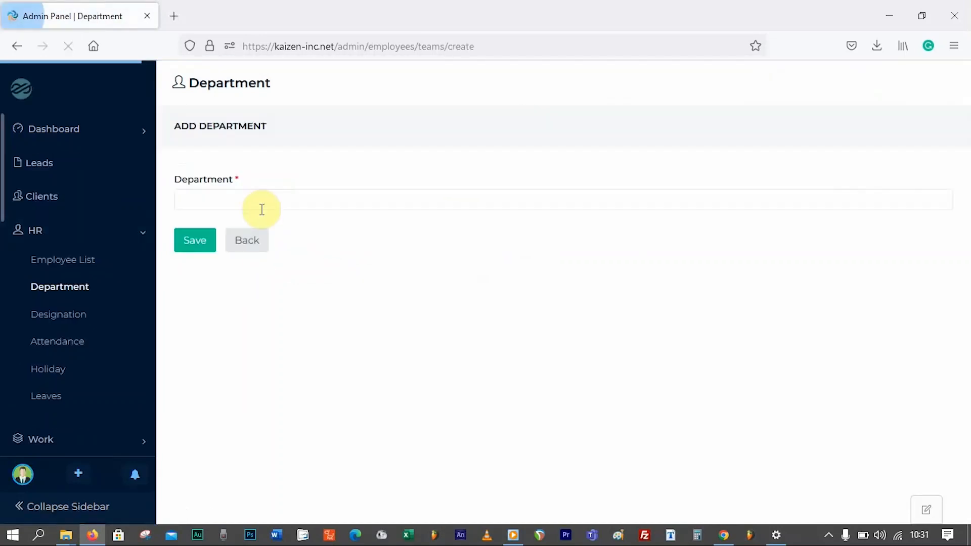
click(238, 199)
text(Administration)
click(211, 238)
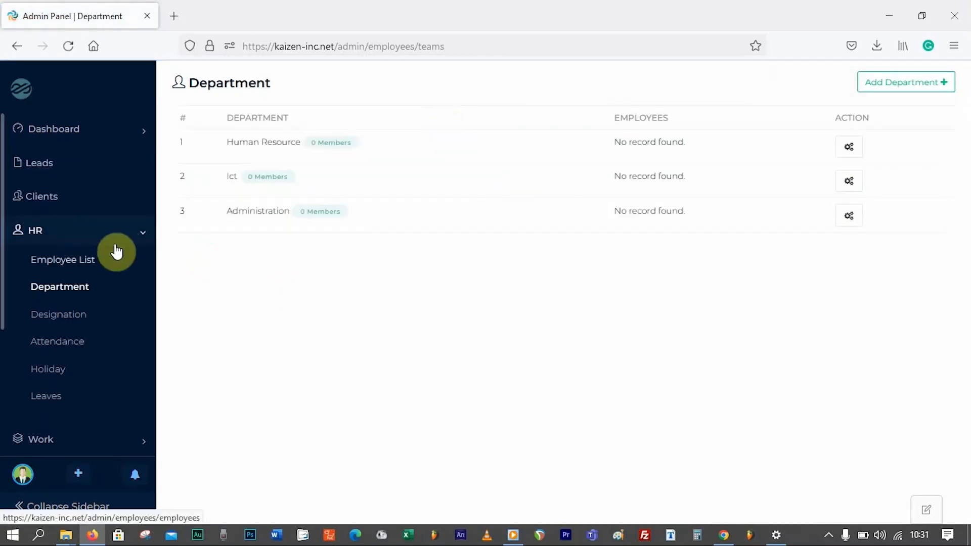
- Go to the Employee List under the HR menu
click(142, 238)
click(144, 238)
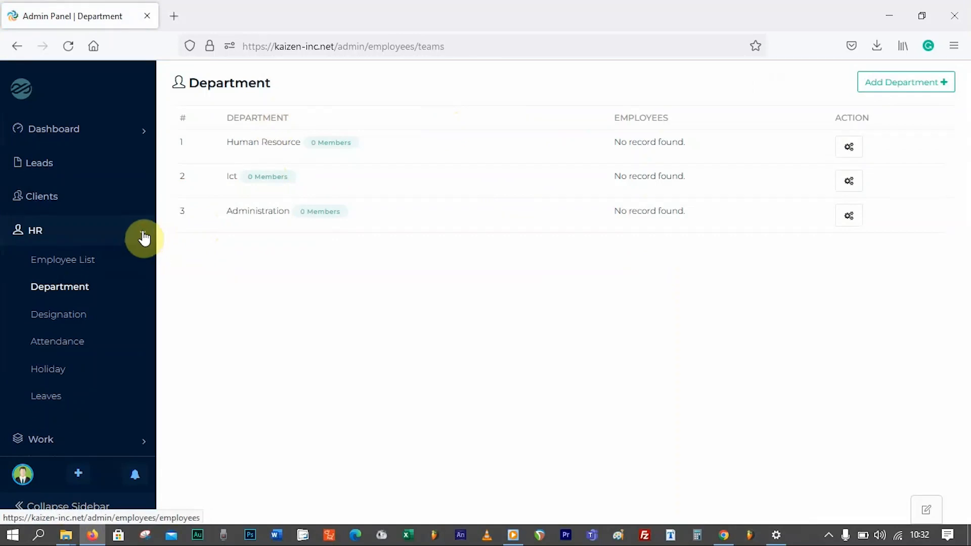
click(88, 261)
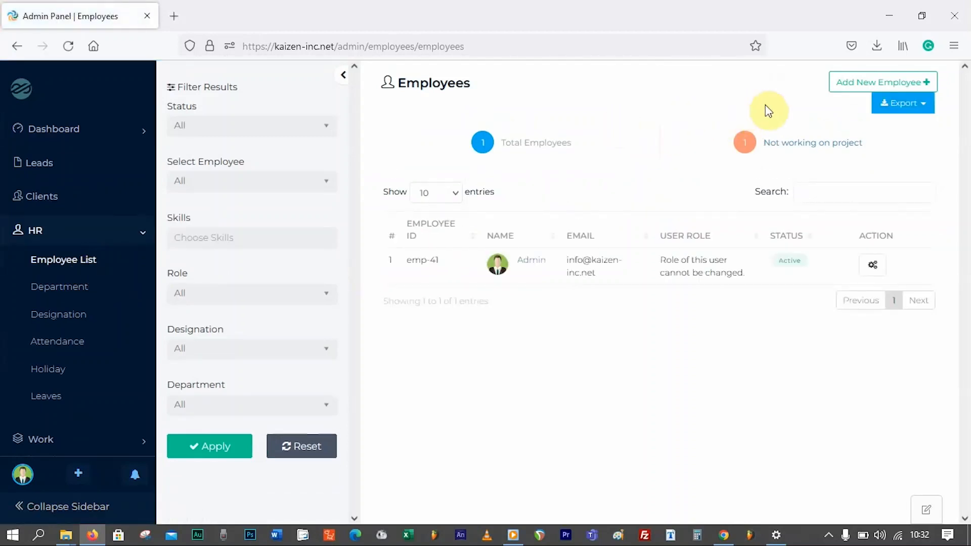
- Start a new employee and enter the employee ID, full name, e-mail and password
click(859, 84)
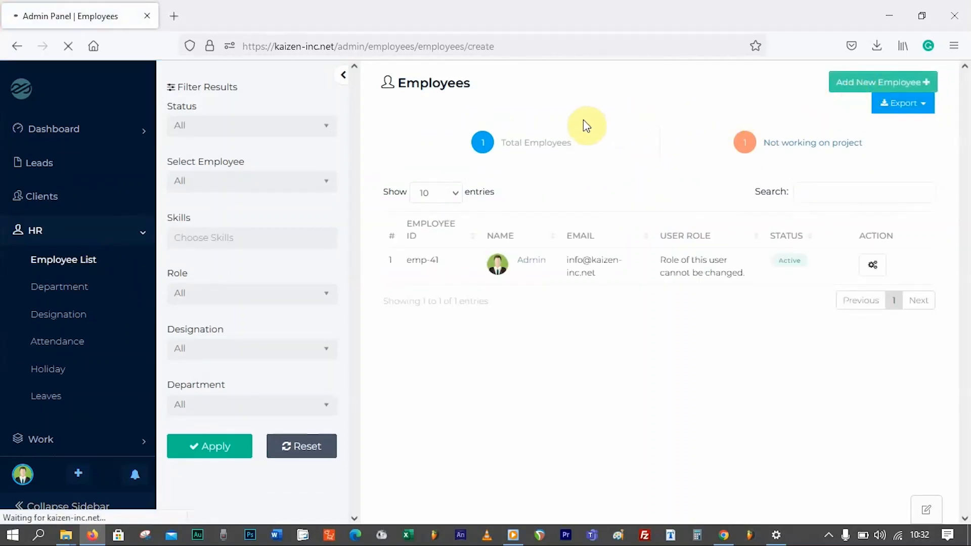
click(290, 192)
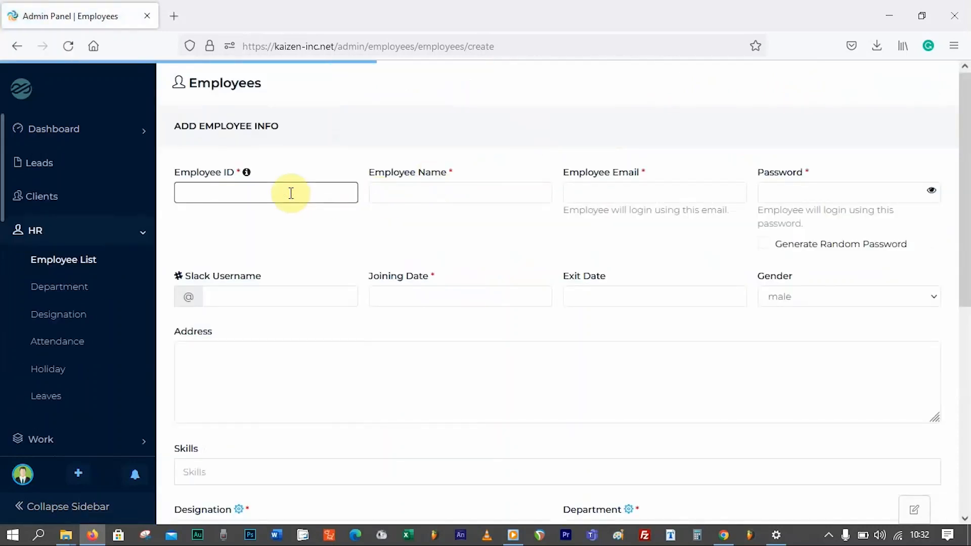
text(INF)
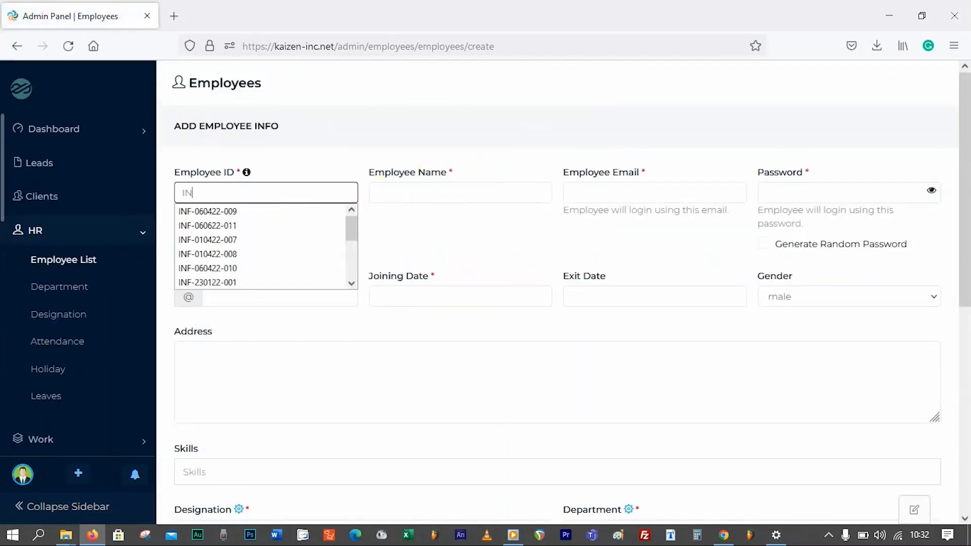
click(247, 211)
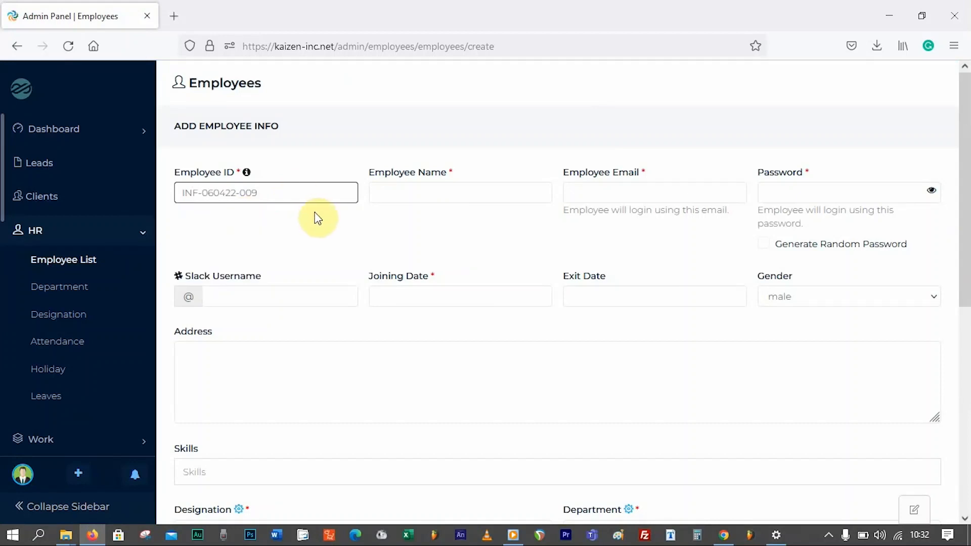
click(387, 191)
click(388, 191)
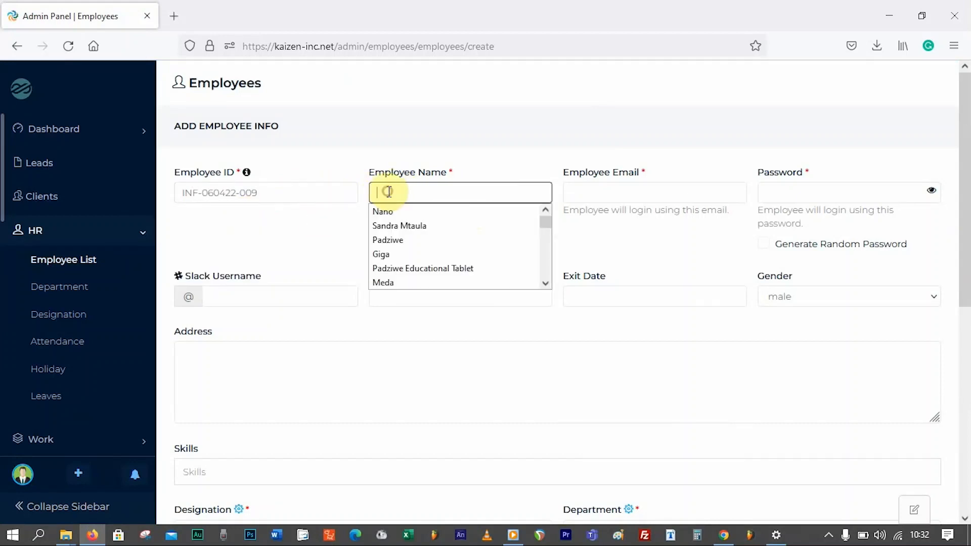
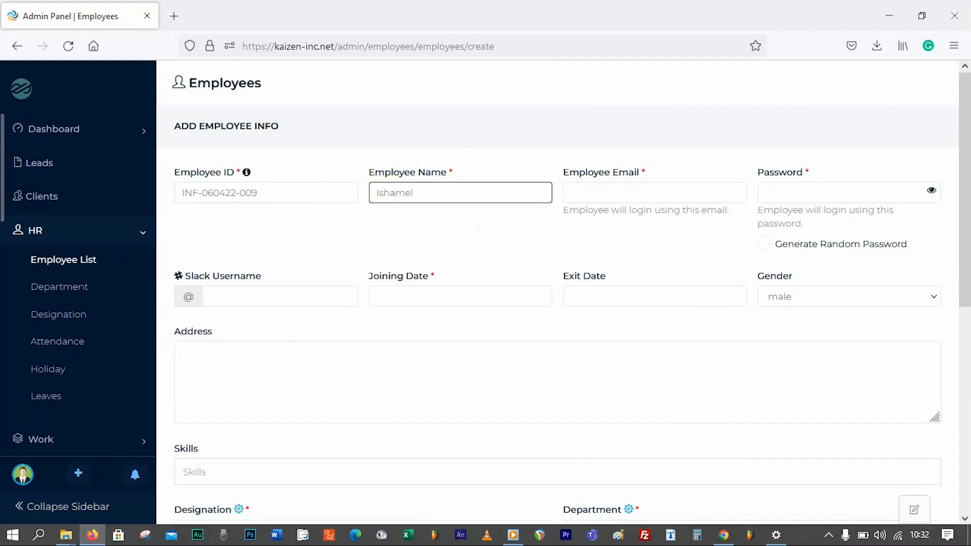
click(609, 191)
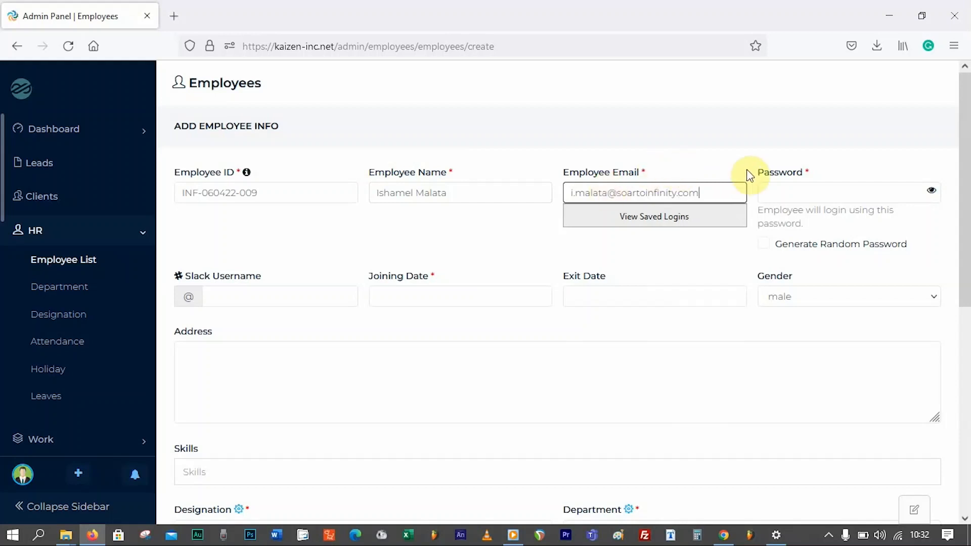
click(770, 187)
text(•••)
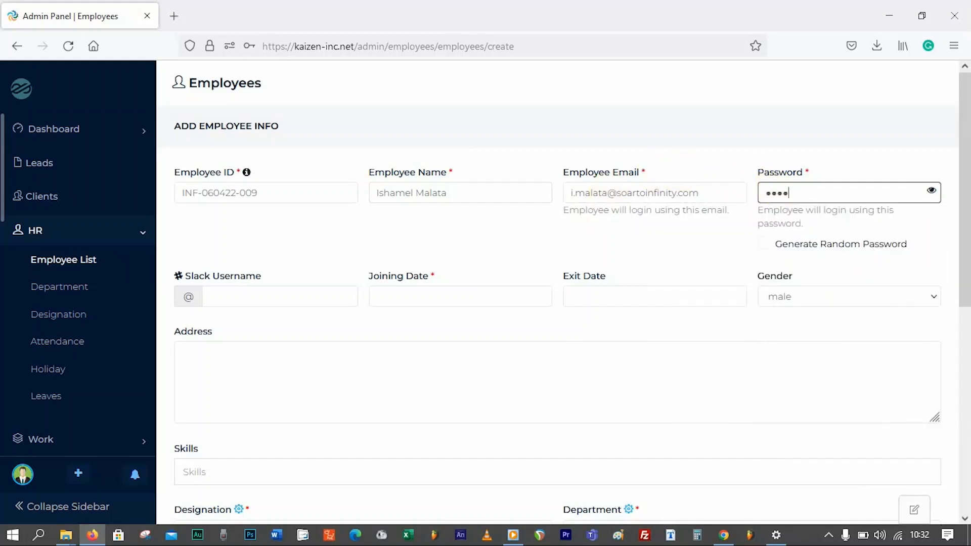
text(•)
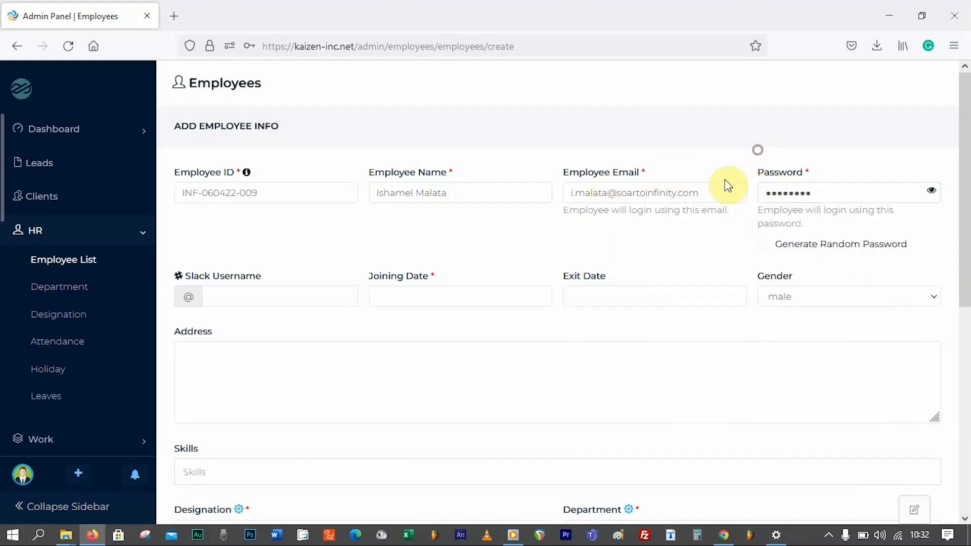
- Set joining date 23-06-2022 and exit date 25-08-2023, keeping gender male
scroll(285, 265, down, 1)
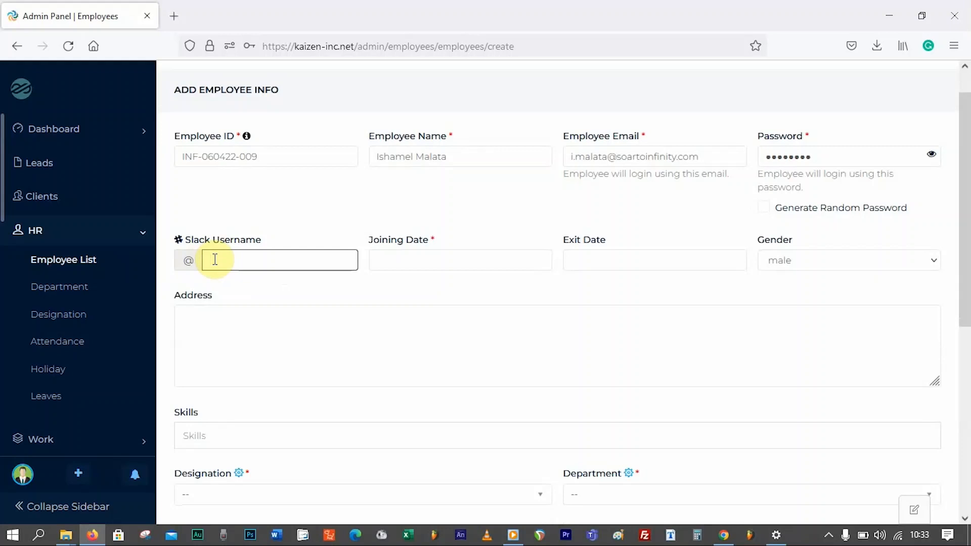
click(412, 258)
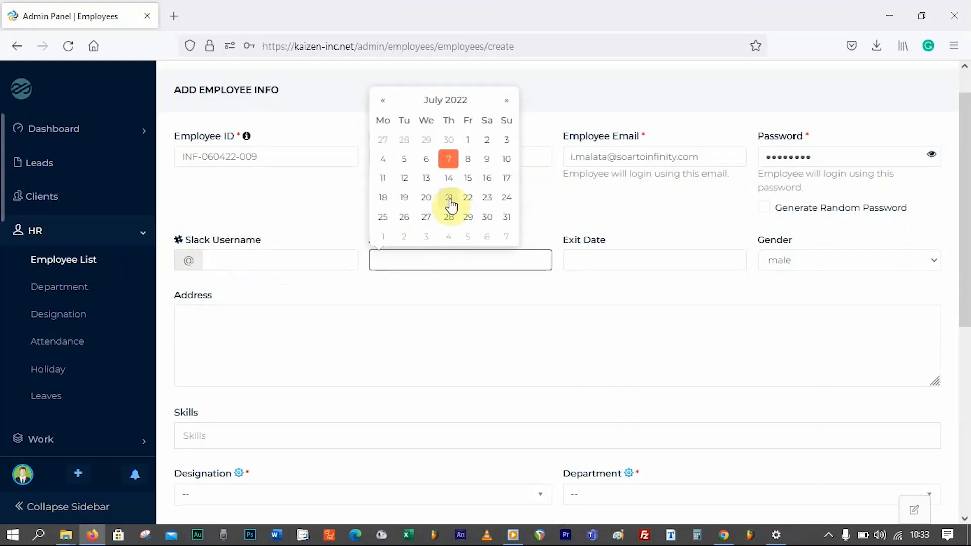
click(382, 100)
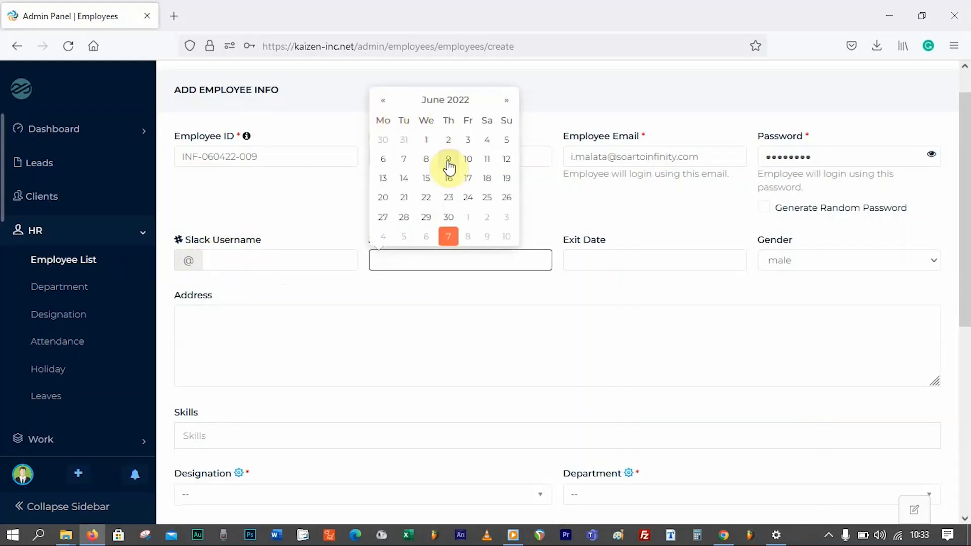
click(448, 197)
click(610, 256)
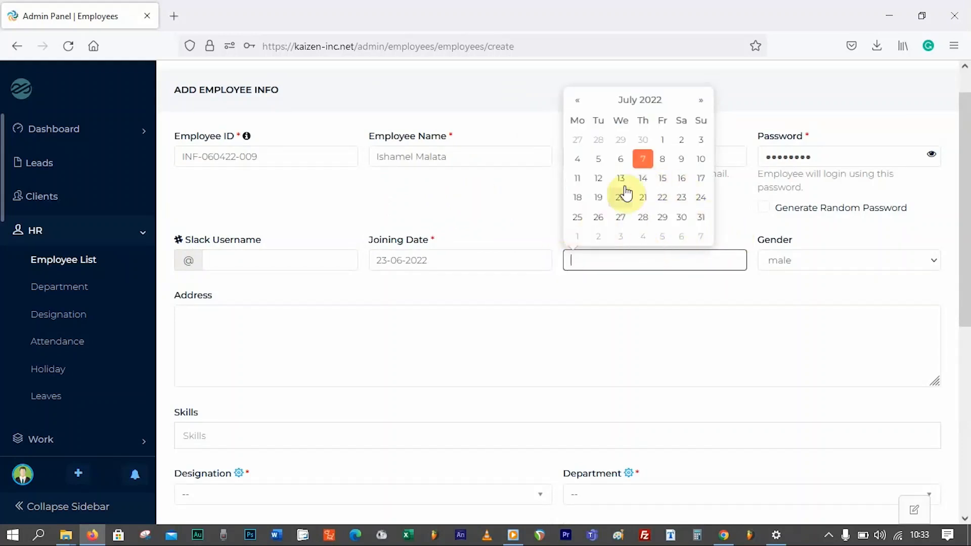
click(704, 102)
click(704, 101)
click(704, 102)
click(704, 101)
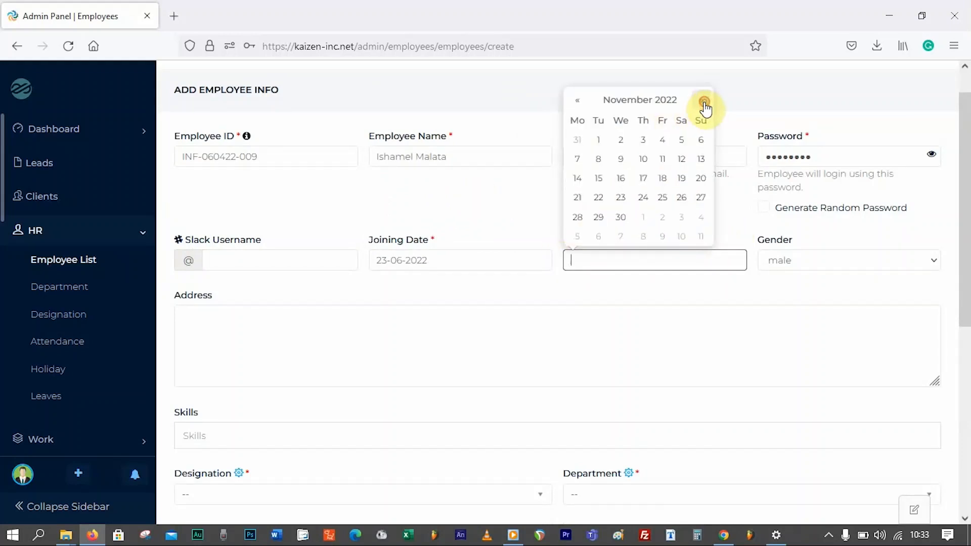
triple_click(704, 102)
triple_click(704, 102)
triple_click(704, 102)
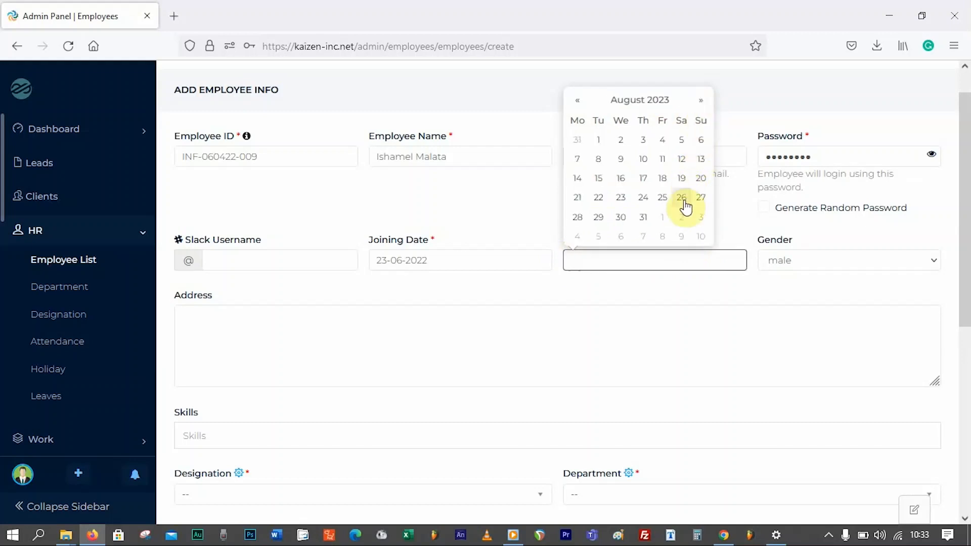
click(663, 200)
click(796, 263)
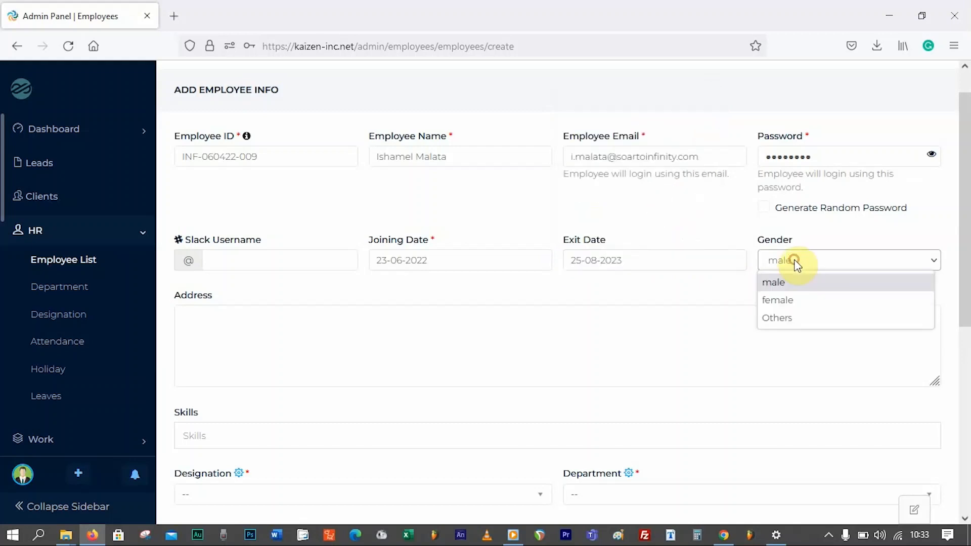
click(776, 282)
- Choose Chief Executive Officer as the employee's designation, leaving gender male
scroll(581, 323, down, 2)
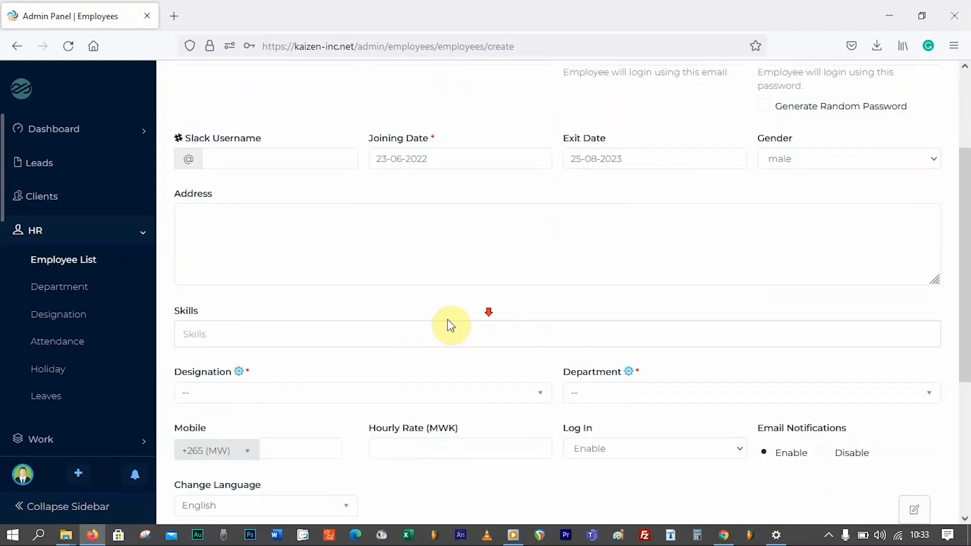
scroll(450, 326, down, 2)
click(318, 244)
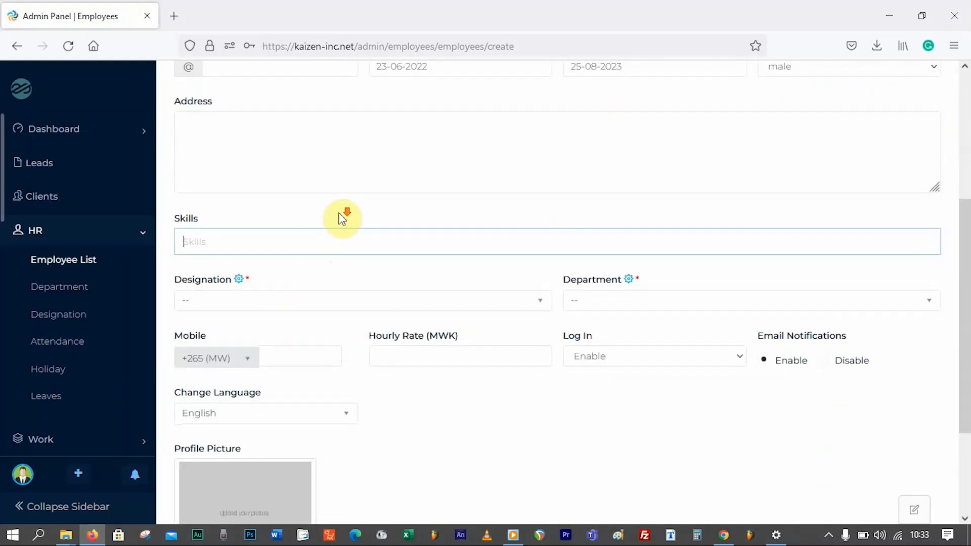
scroll(339, 218, down, 1)
scroll(333, 278, down, 1)
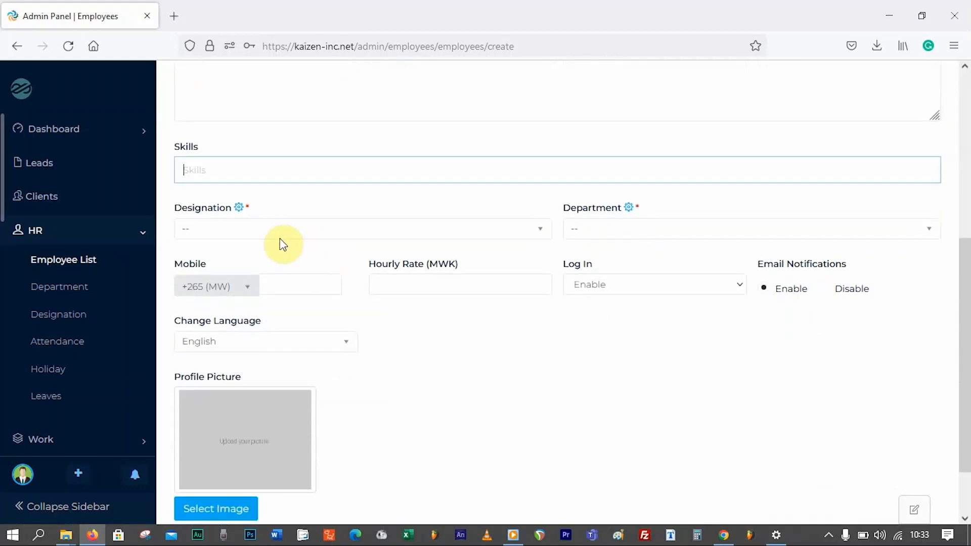
click(273, 228)
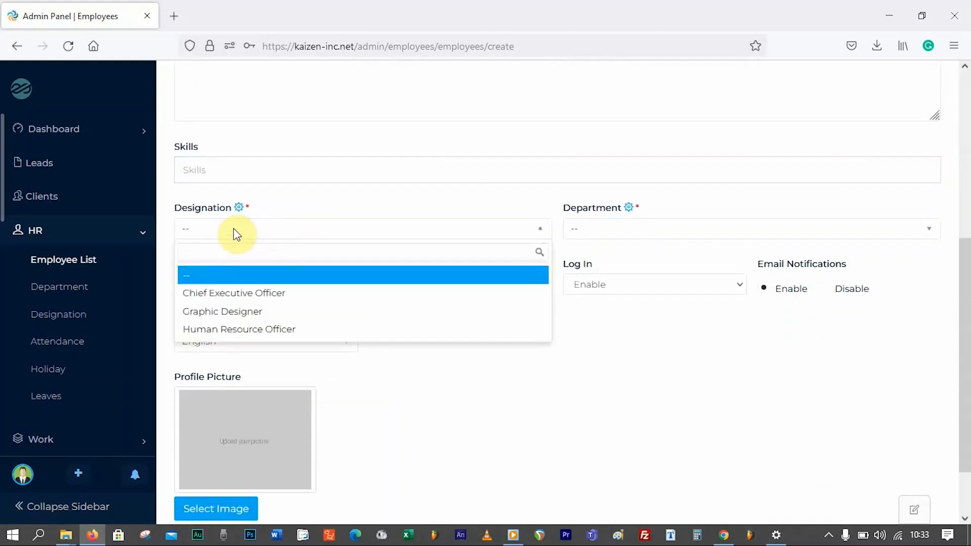
click(281, 293)
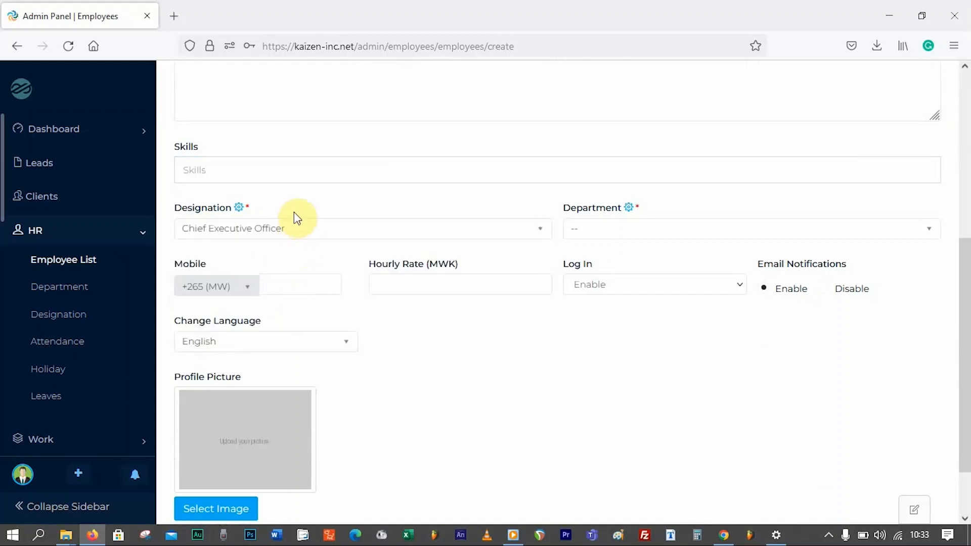
- Create a Technician designation from the employee form's designation settings and close the dialog
click(239, 207)
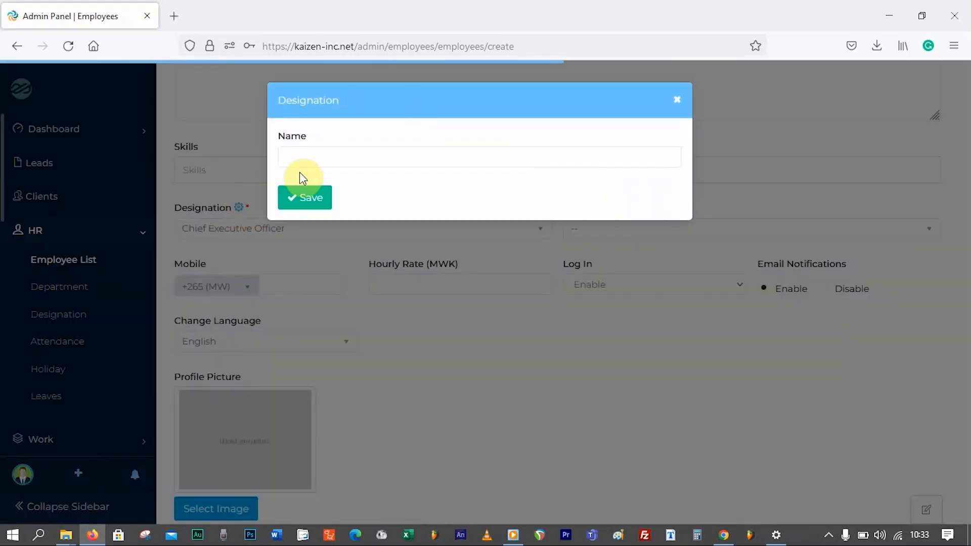
click(310, 154)
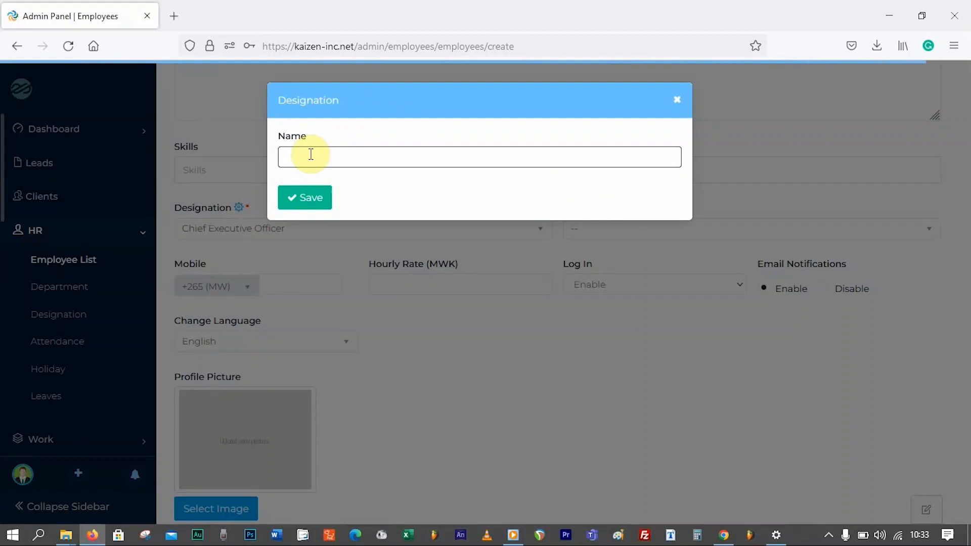
text(Technician)
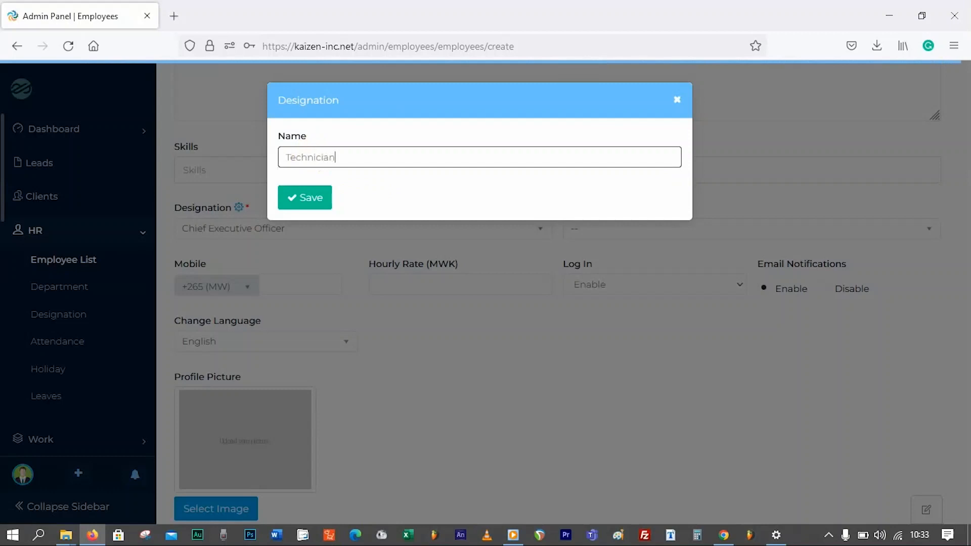
key(Return)
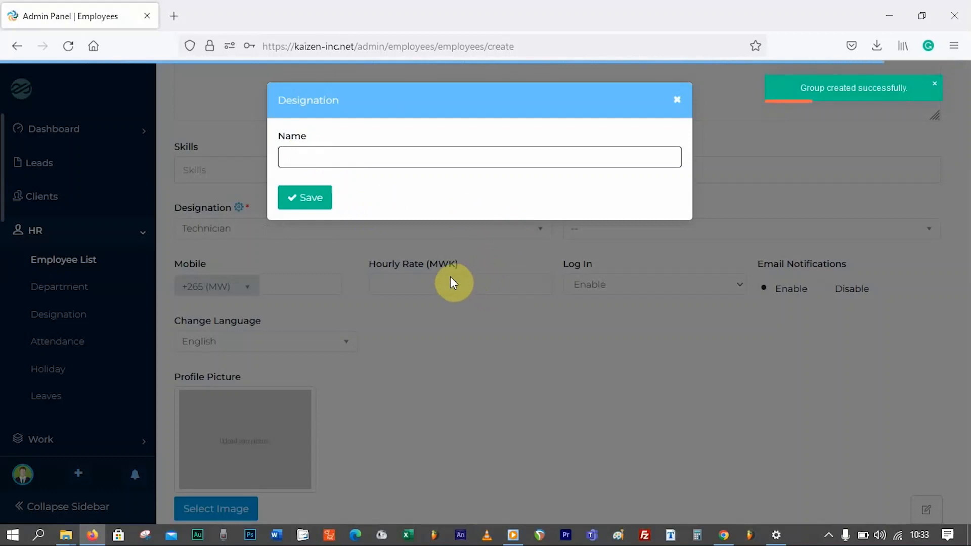
click(682, 101)
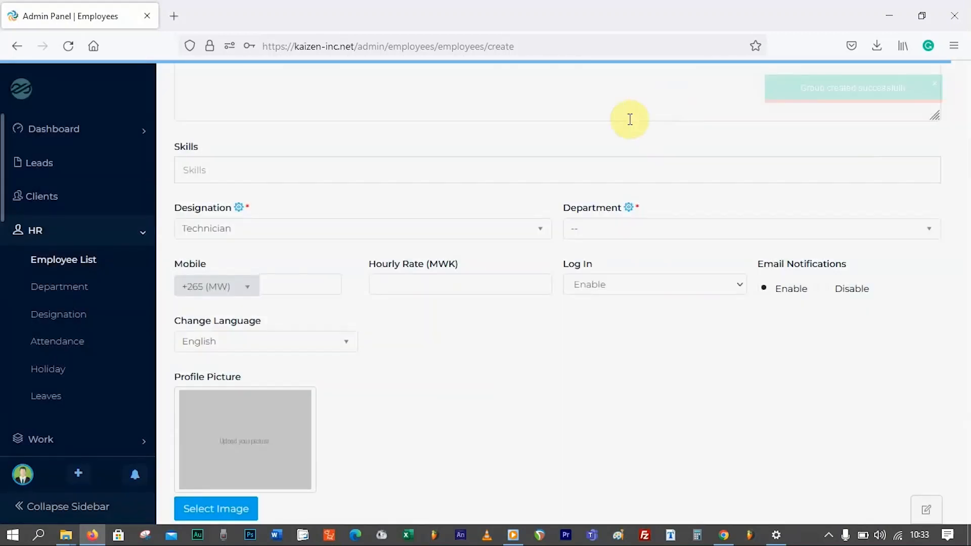
- Keep the employee's login access set to Enable
click(396, 284)
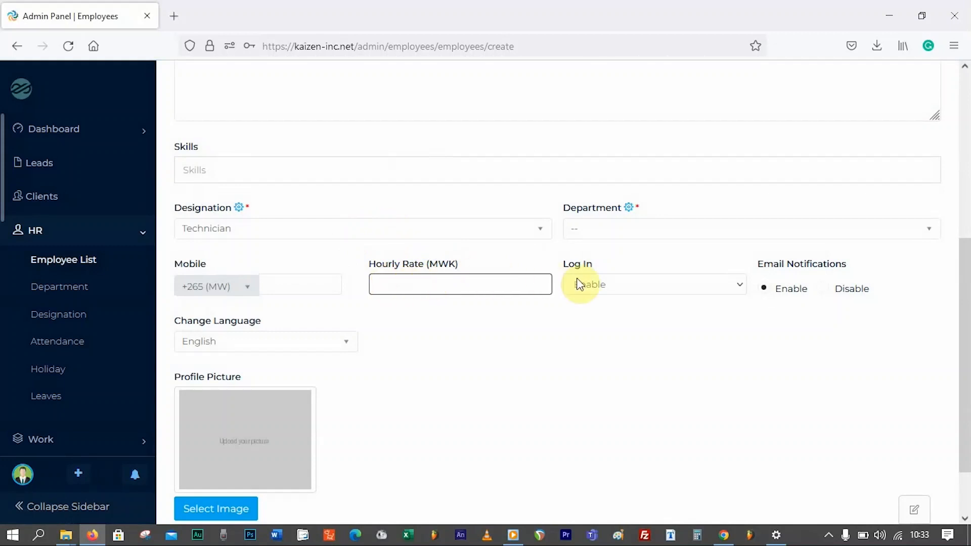
click(592, 283)
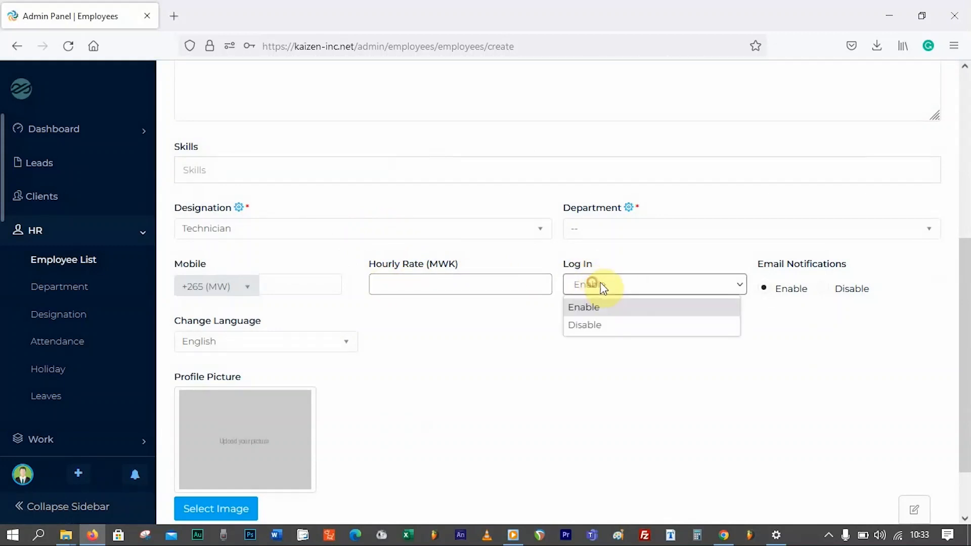
click(591, 282)
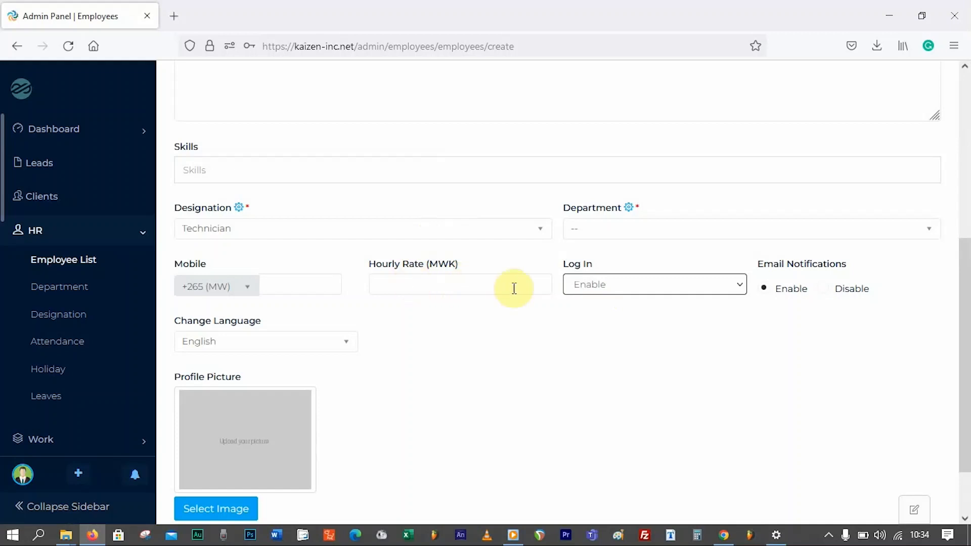
click(603, 288)
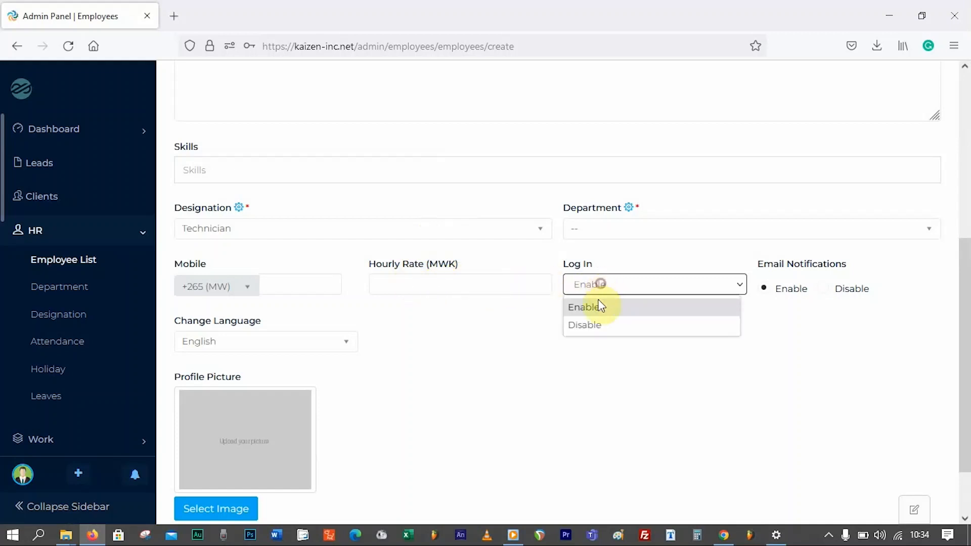
click(617, 327)
click(657, 288)
click(633, 307)
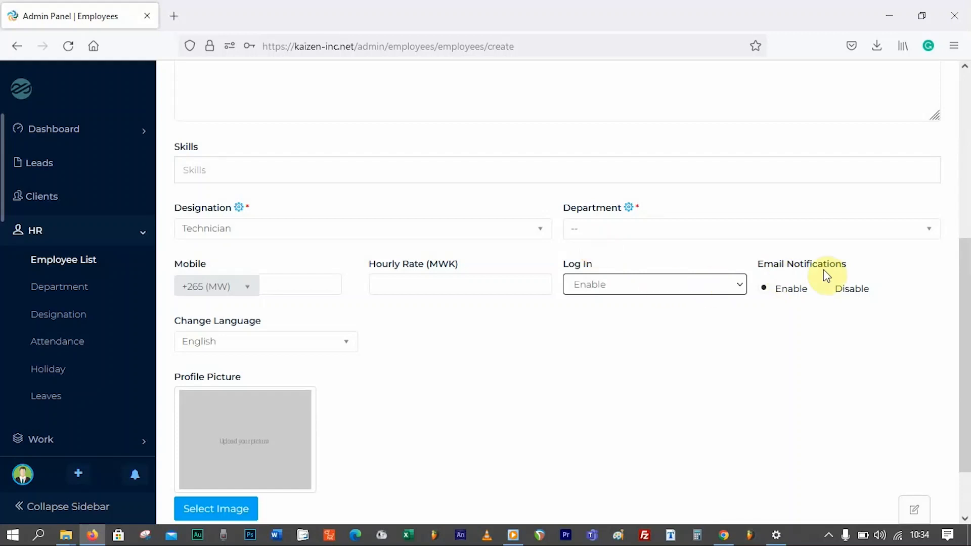
- Disable email notifications and put the employee in the Administration department
click(828, 293)
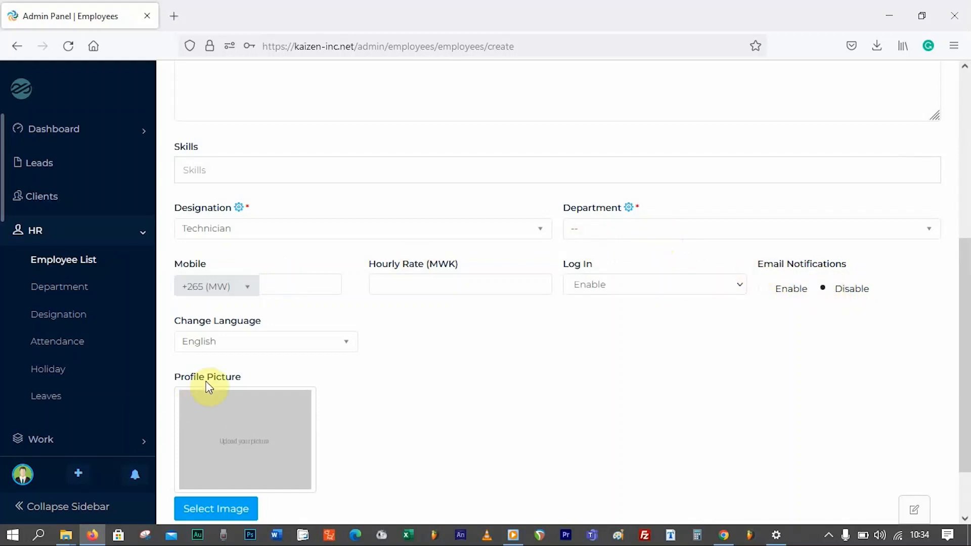
click(135, 474)
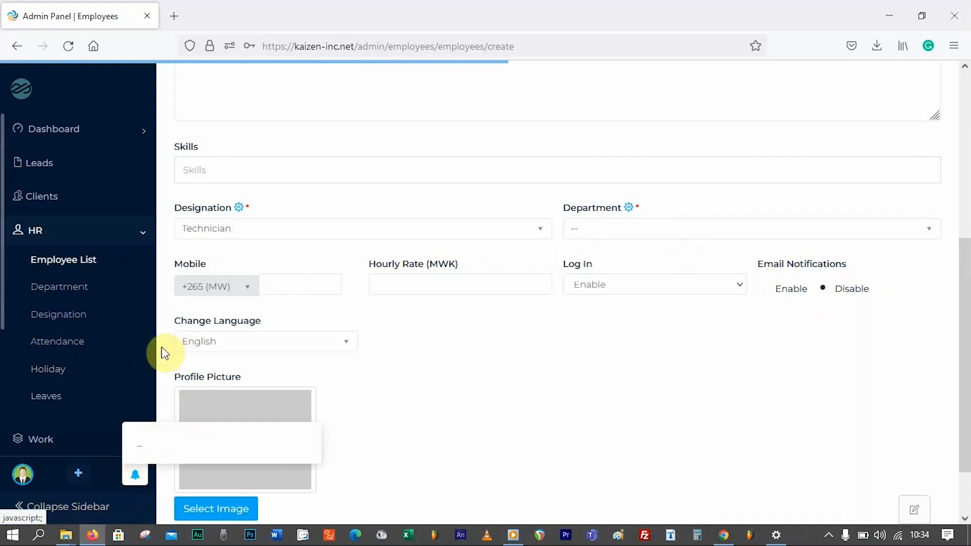
click(508, 352)
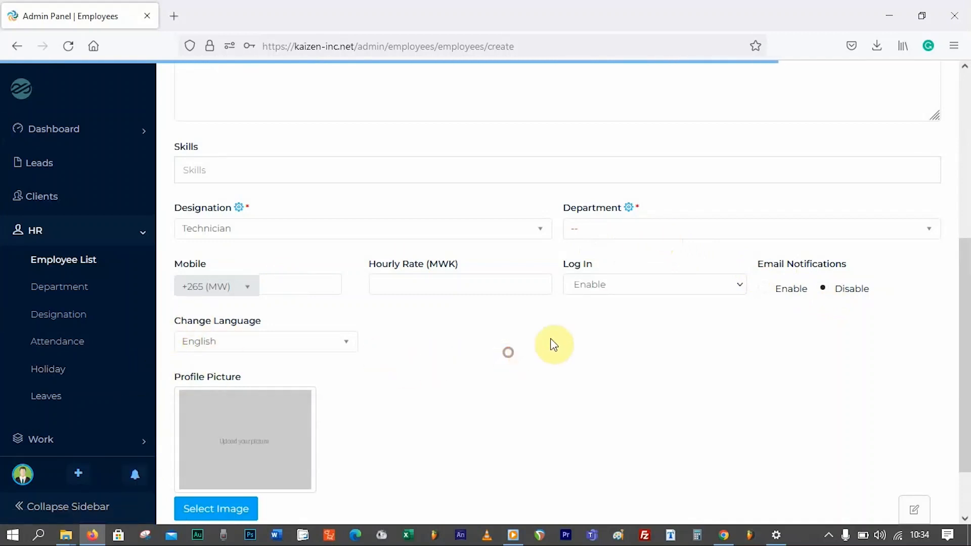
click(620, 228)
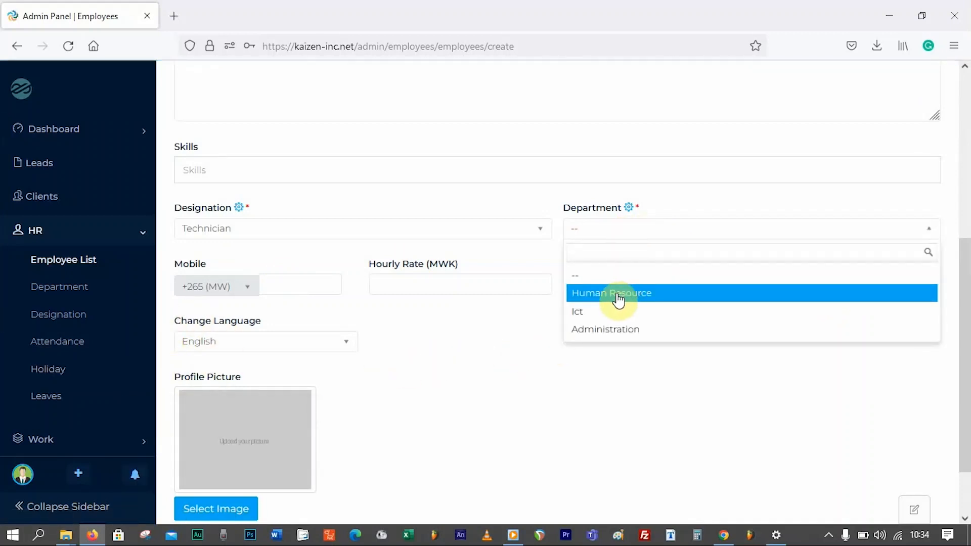
click(618, 328)
scroll(320, 181, up, 3)
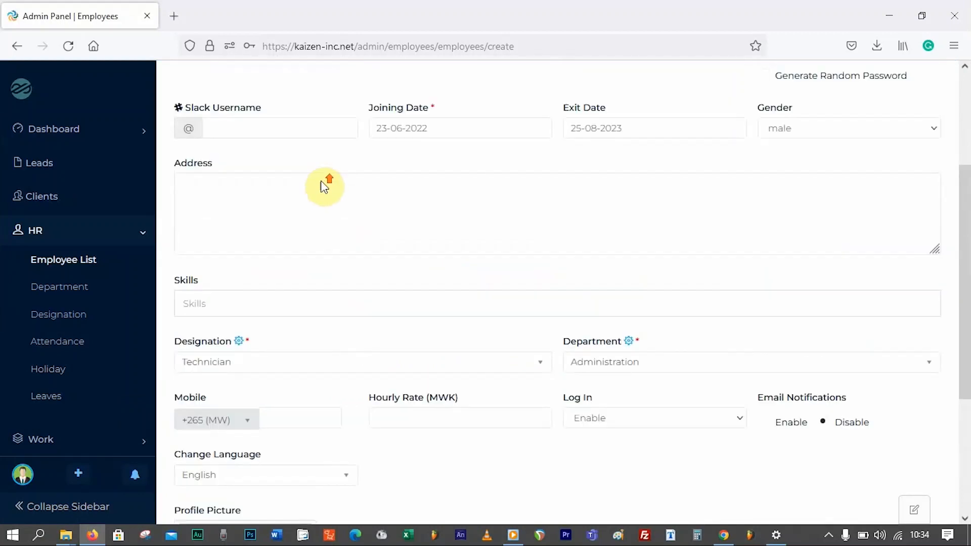
scroll(324, 186, up, 3)
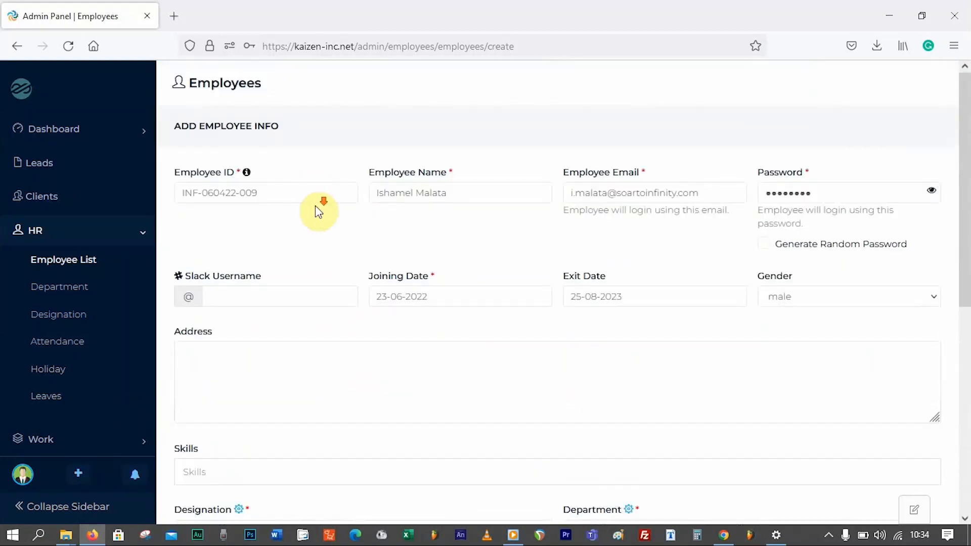
scroll(521, 238, down, 7)
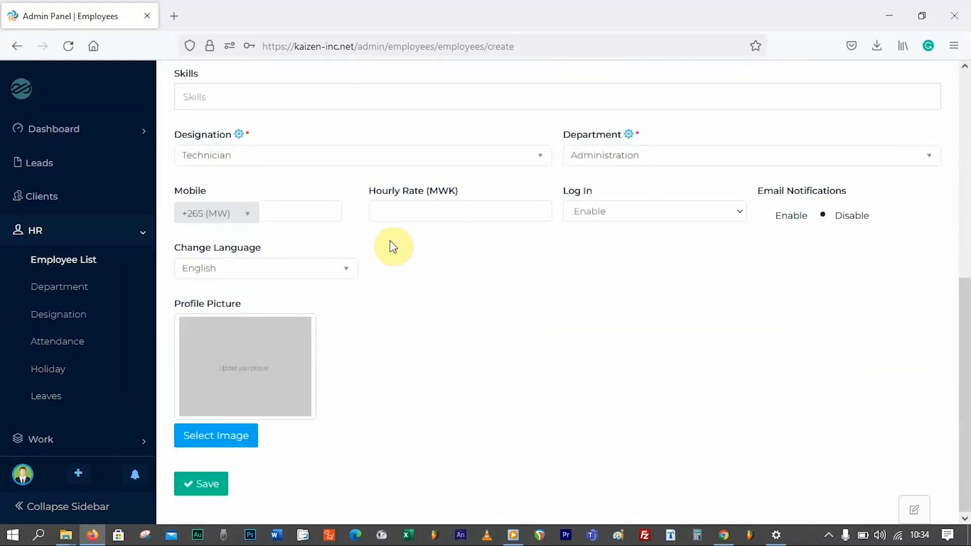
- Fill in the employee's mobile number from autofill and keep English as the language
click(278, 211)
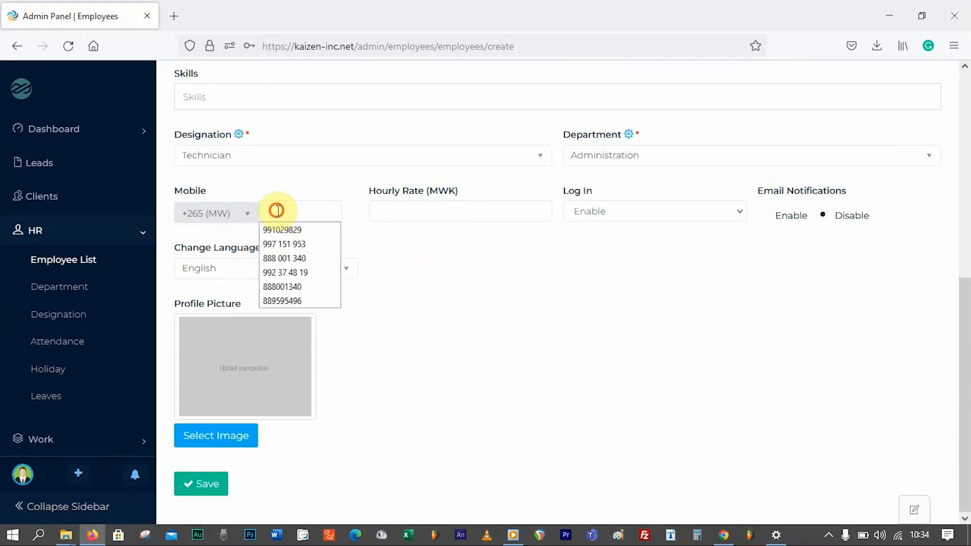
click(294, 243)
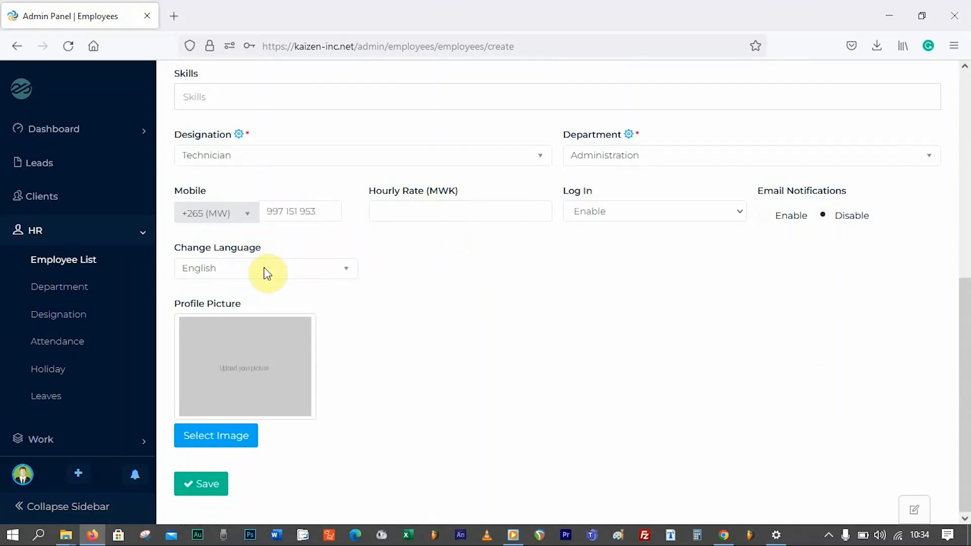
click(286, 273)
click(285, 274)
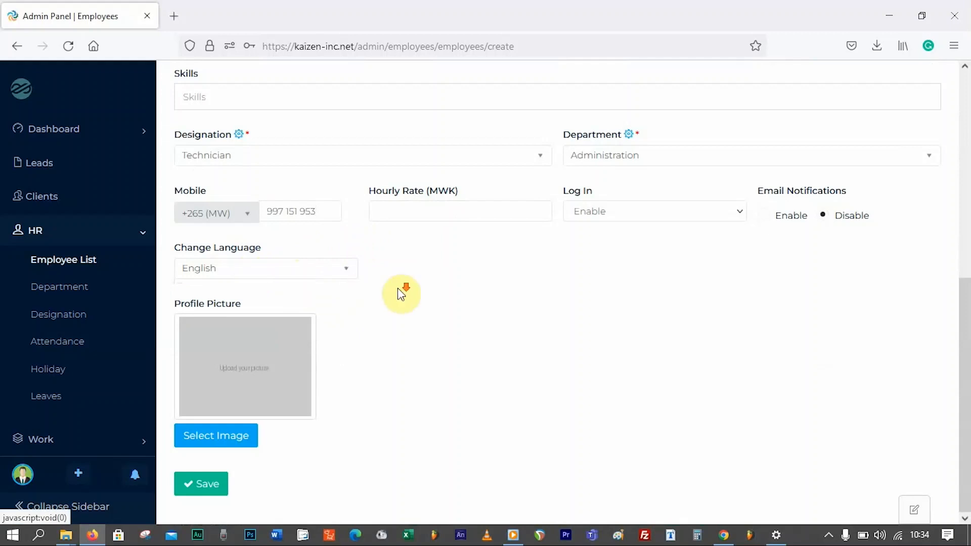
- Use Soar to Infinity Logo_Transparent_Small.png as the profile picture and save the employee
click(223, 439)
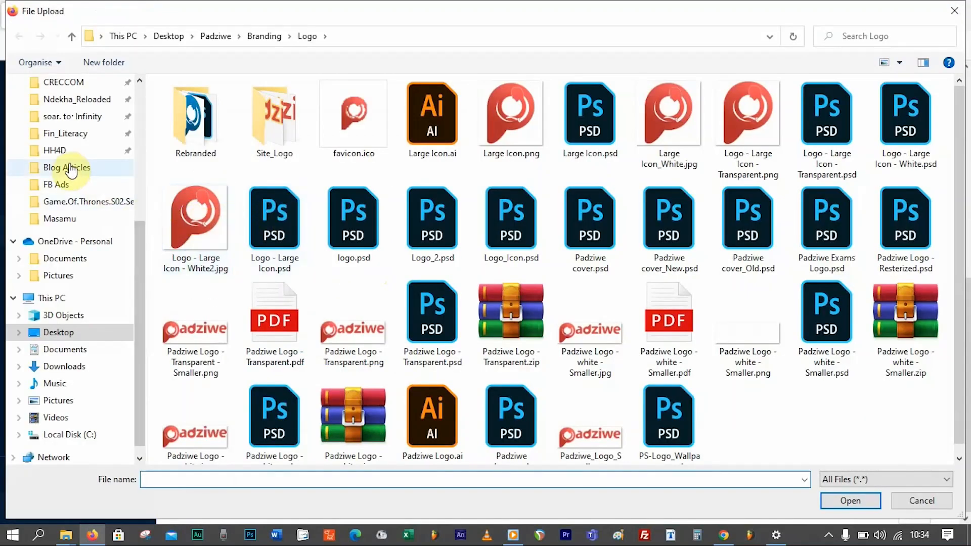
click(87, 117)
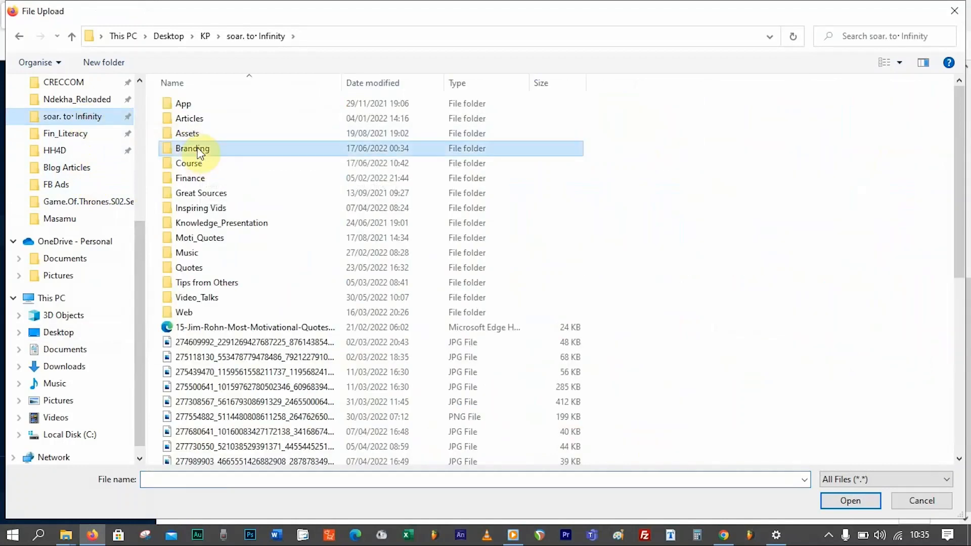
double_click(241, 147)
double_click(448, 230)
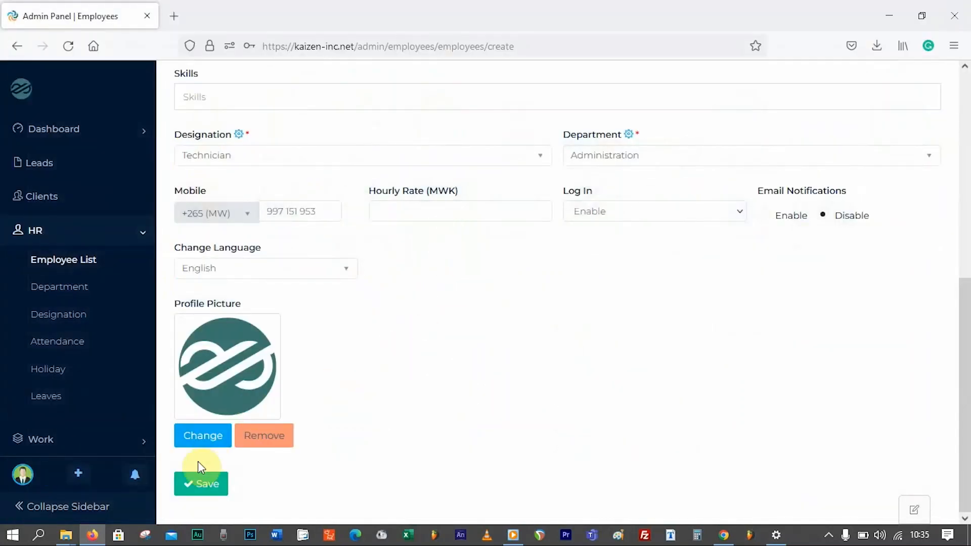
click(196, 486)
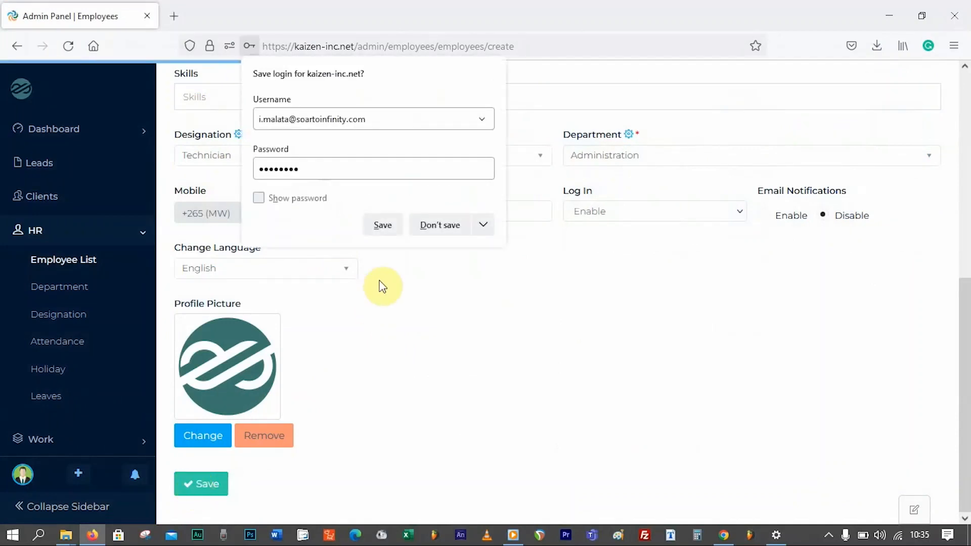
- Replace the already-taken employee ID with a new unused ID and save the employee
click(430, 301)
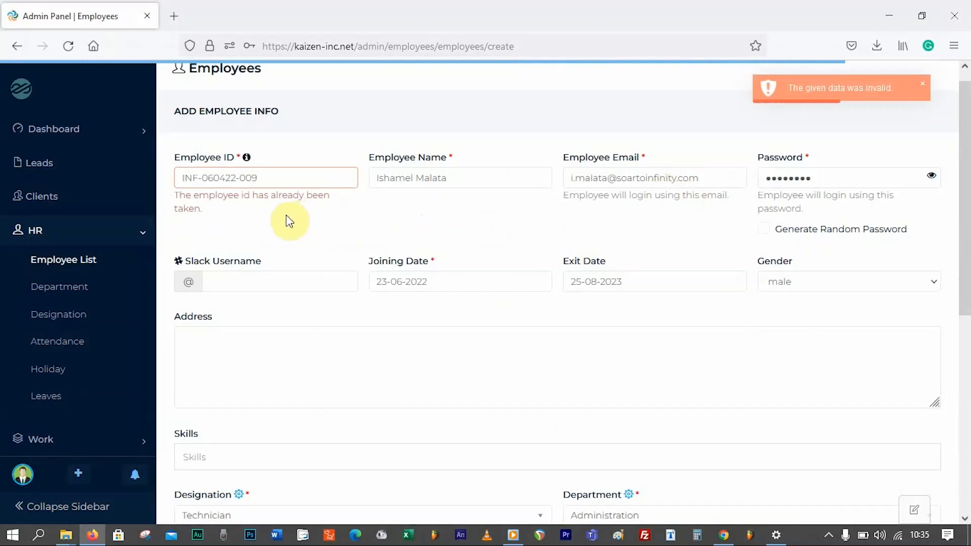
click(208, 179)
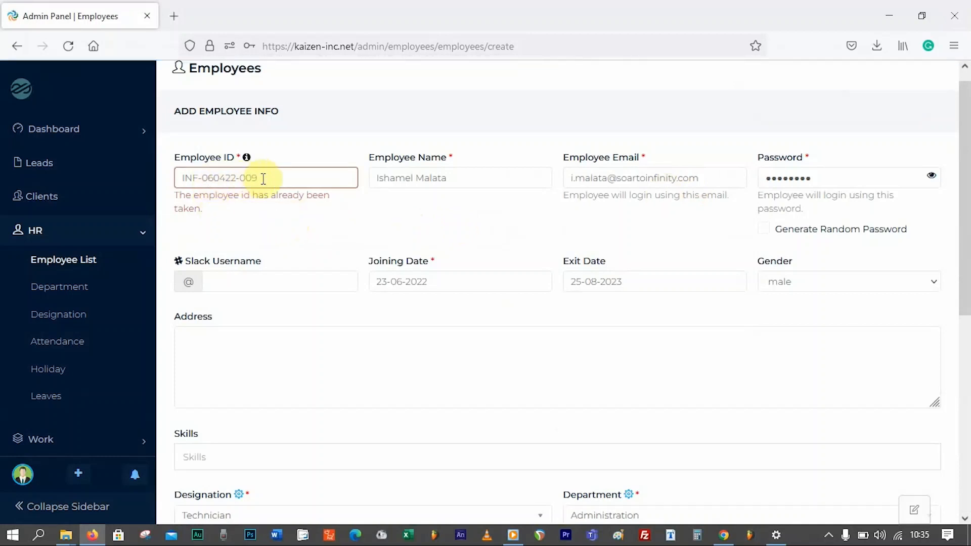
drag(263, 179, 159, 179)
click(257, 178)
drag(270, 178, 161, 178)
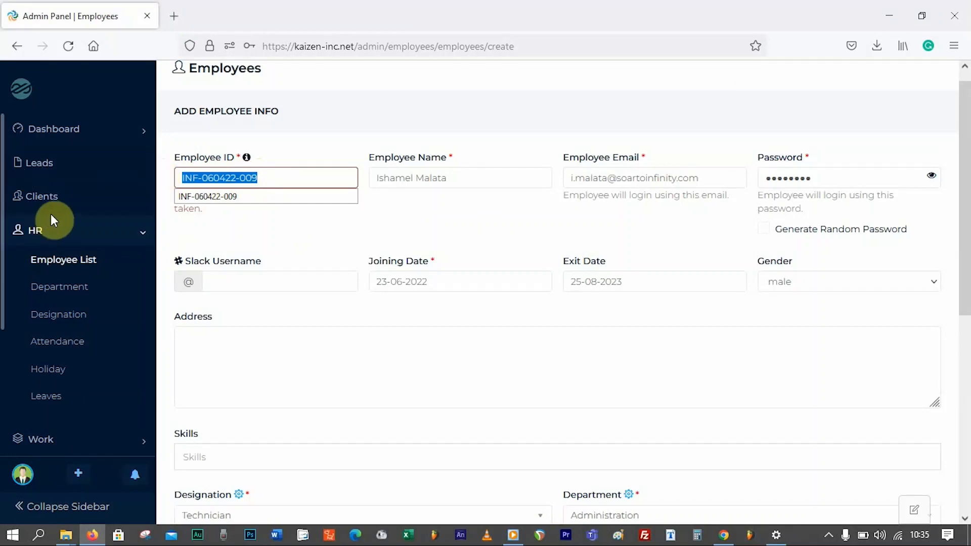
click(235, 198)
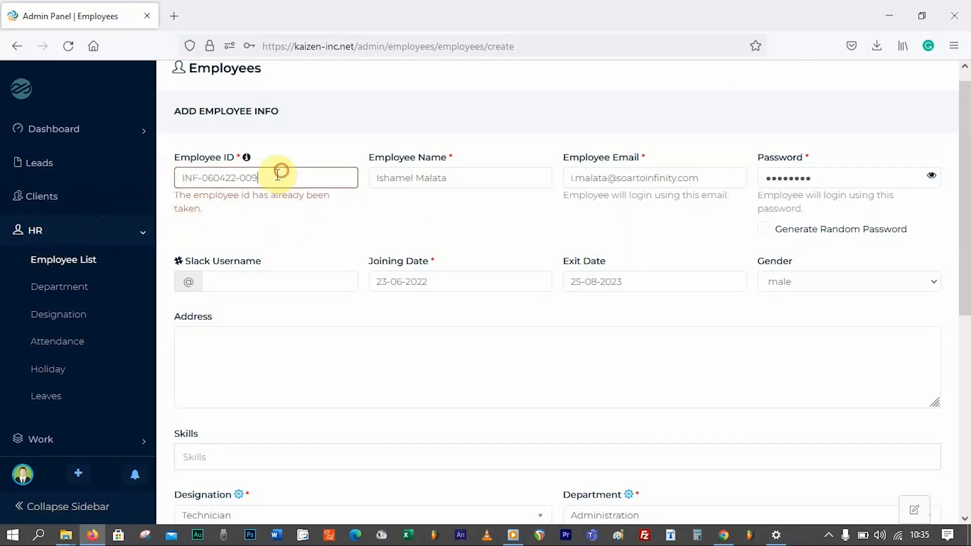
drag(268, 178, 124, 178)
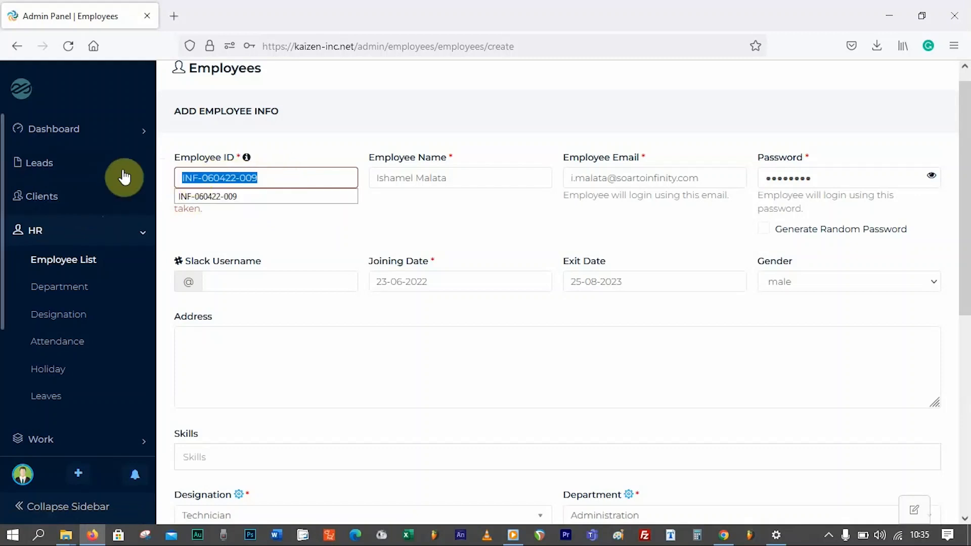
text(ST)
text(I)
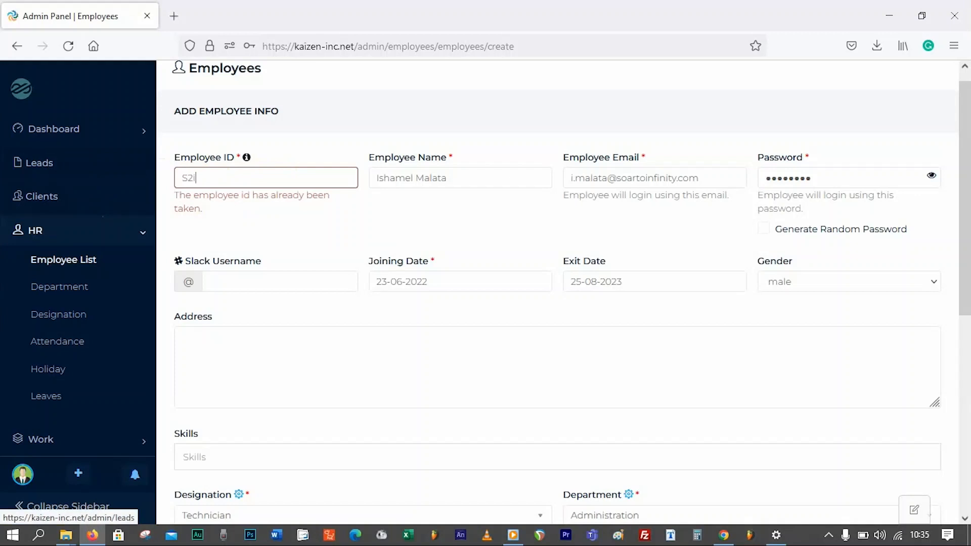
text(-999493)
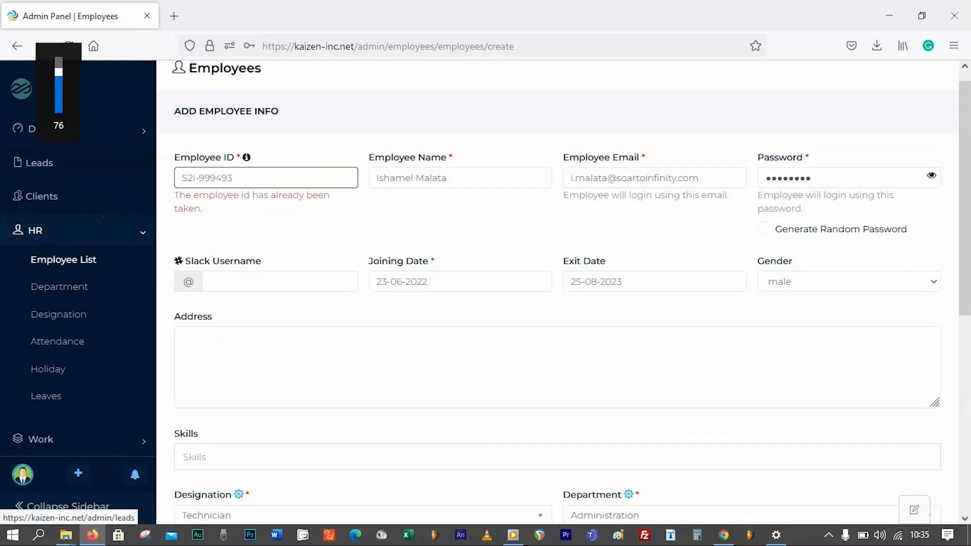
scroll(333, 144, down, 3)
scroll(448, 210, down, 6)
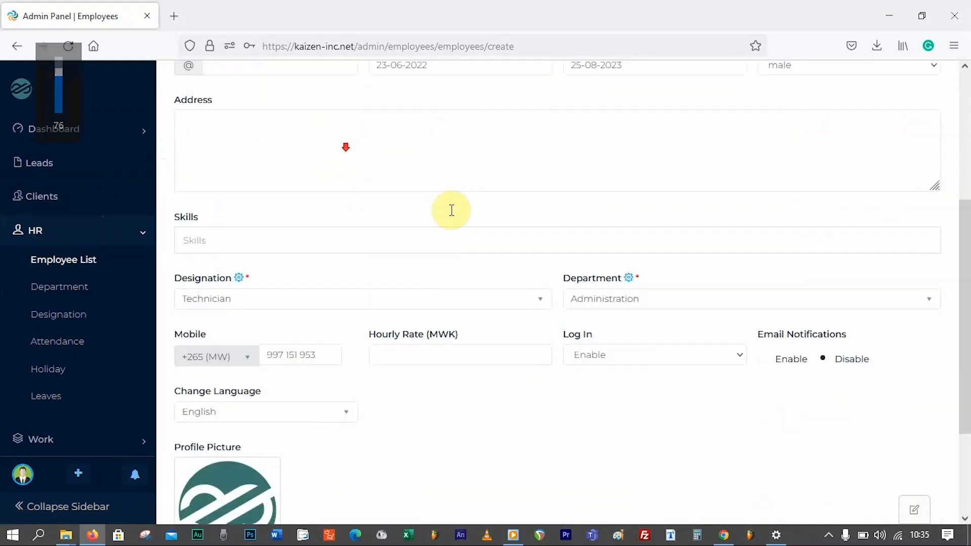
click(219, 485)
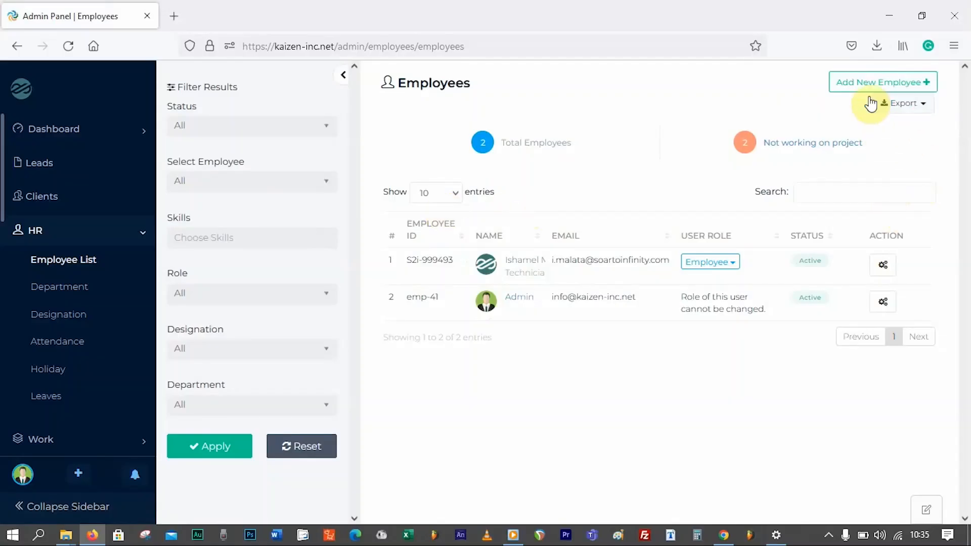
- Go to Work > Projects and open the Add Project form
click(142, 235)
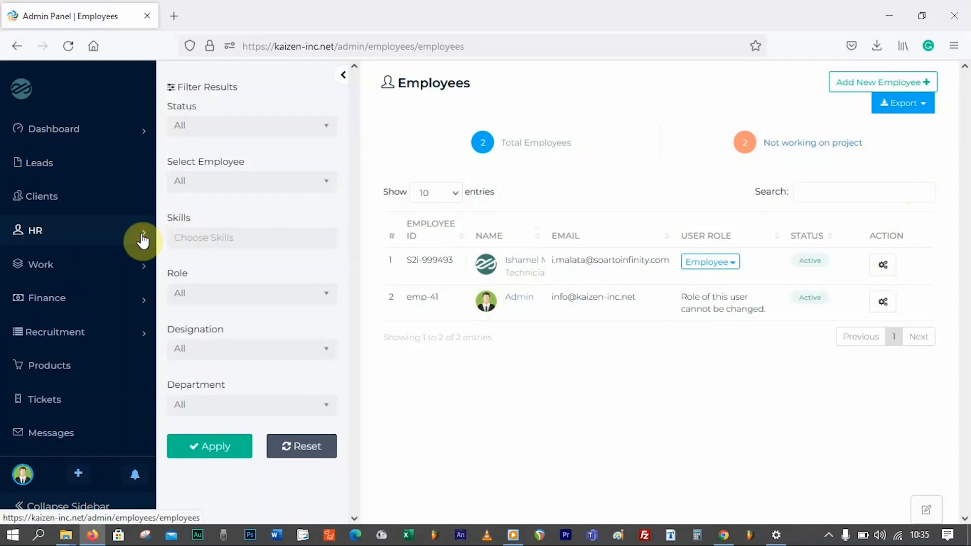
click(142, 273)
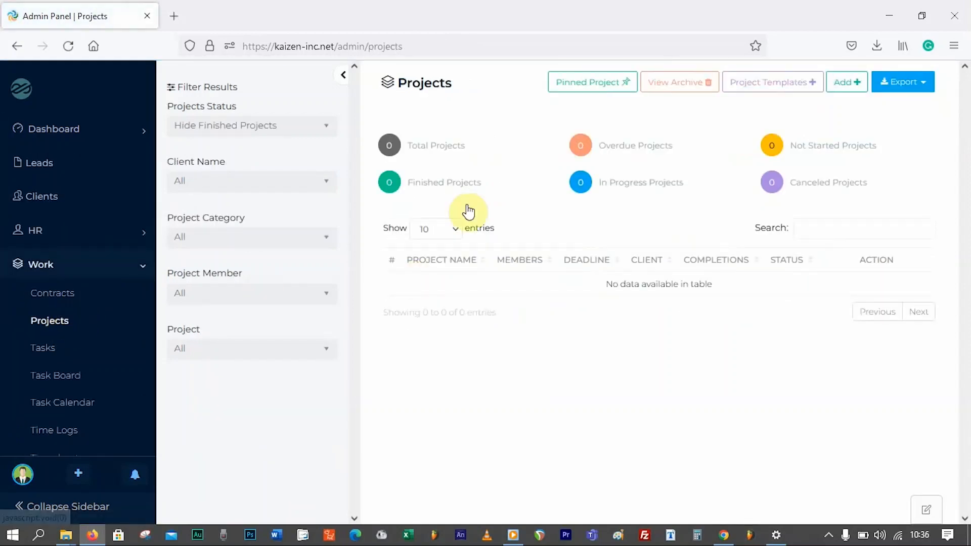
click(848, 85)
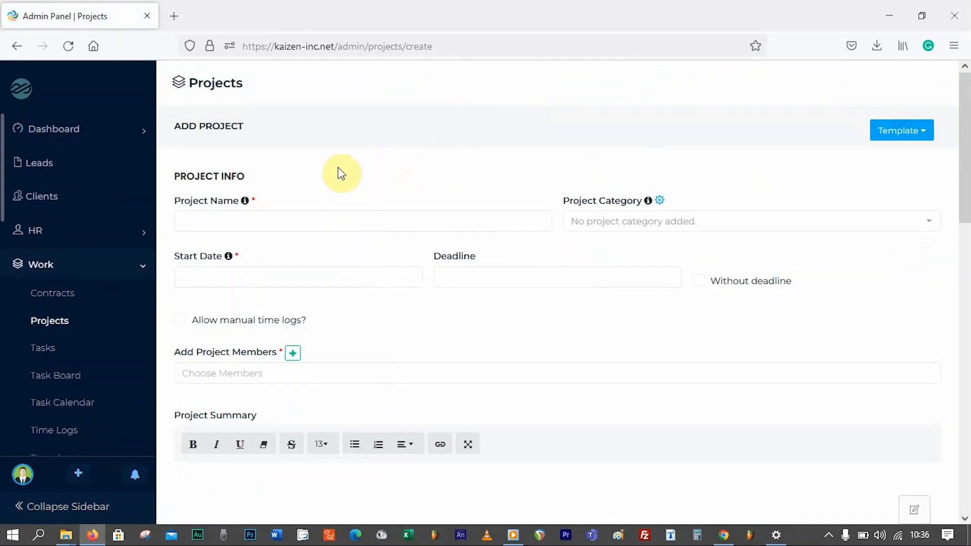
- Enter 'Trial Project' as the project name
click(283, 220)
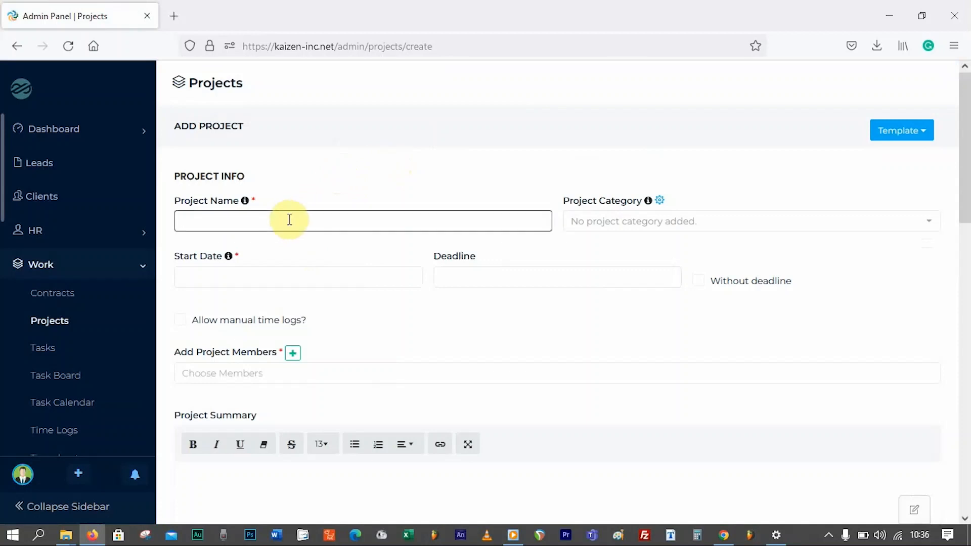
text(Trial Project)
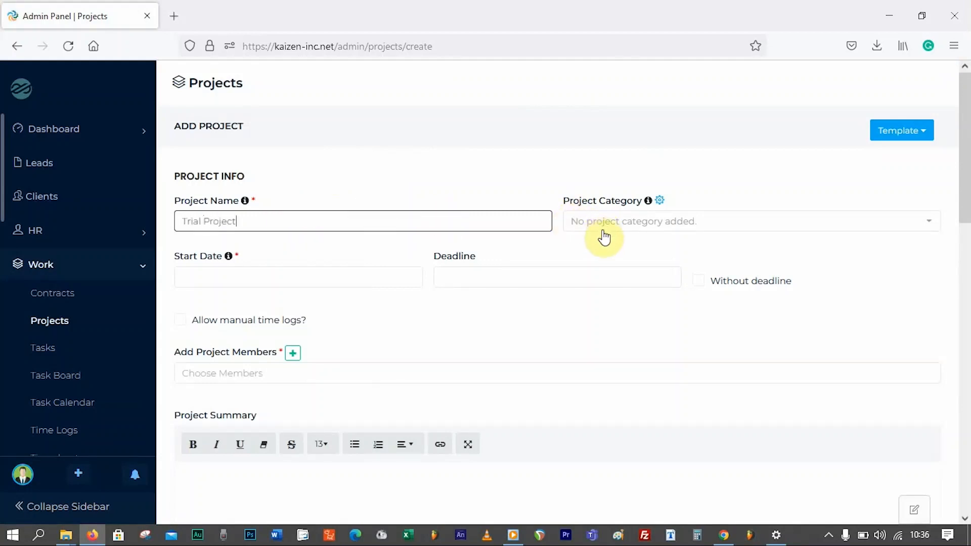
click(604, 237)
click(703, 196)
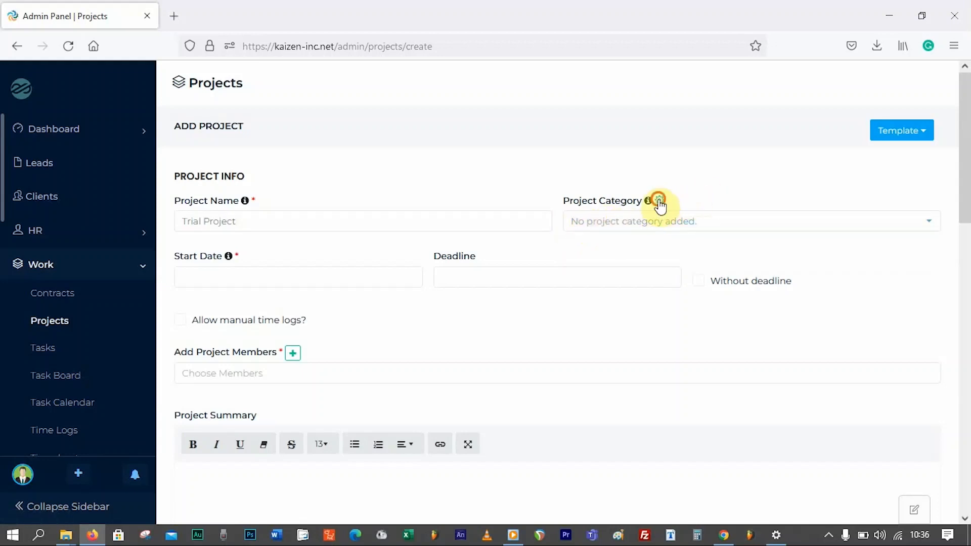
- Create the project categories Education and Health
click(659, 201)
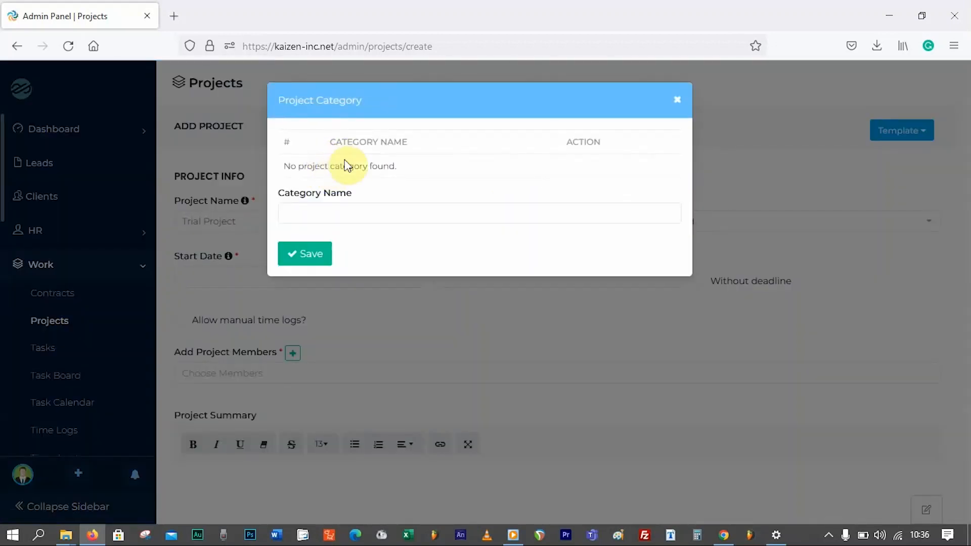
click(344, 204)
text(Education)
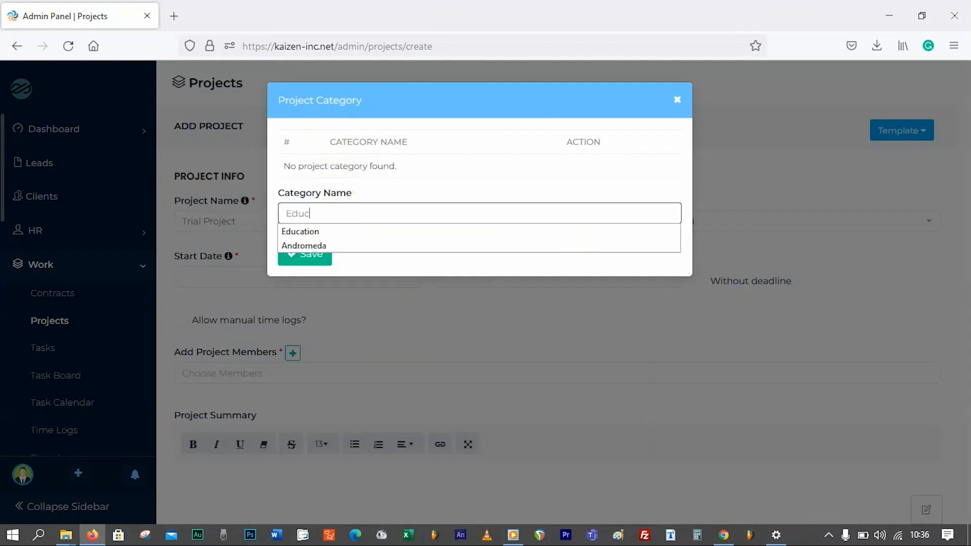
key(Return)
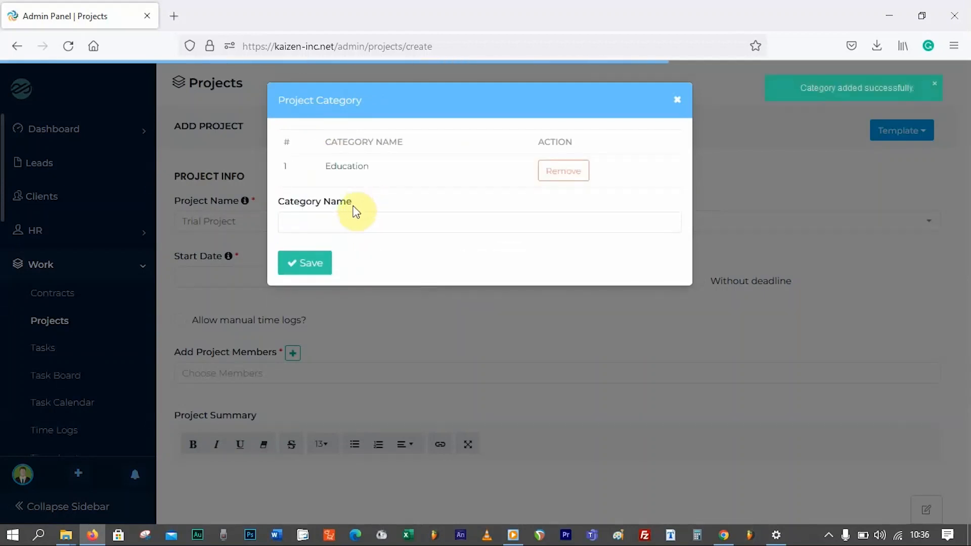
click(343, 221)
text(Health)
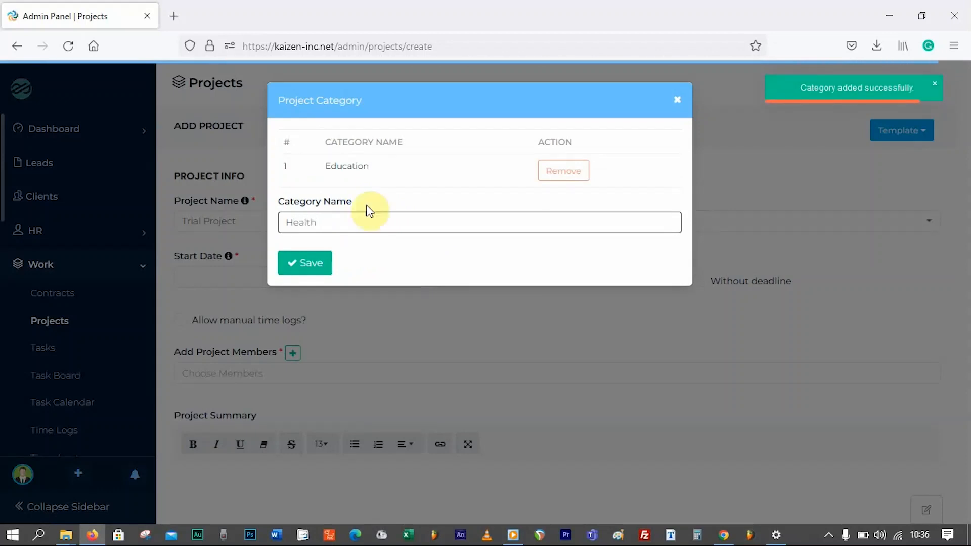
click(317, 263)
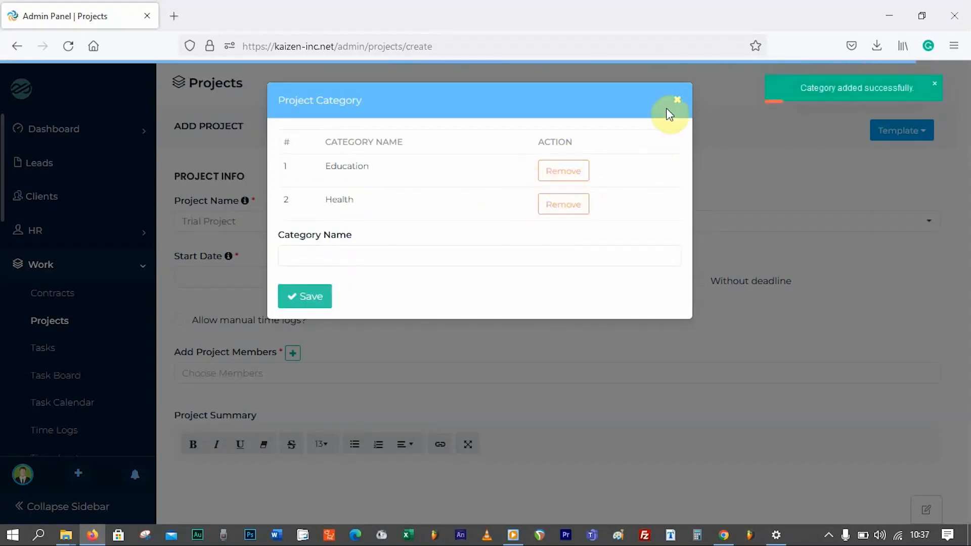
click(677, 99)
click(621, 224)
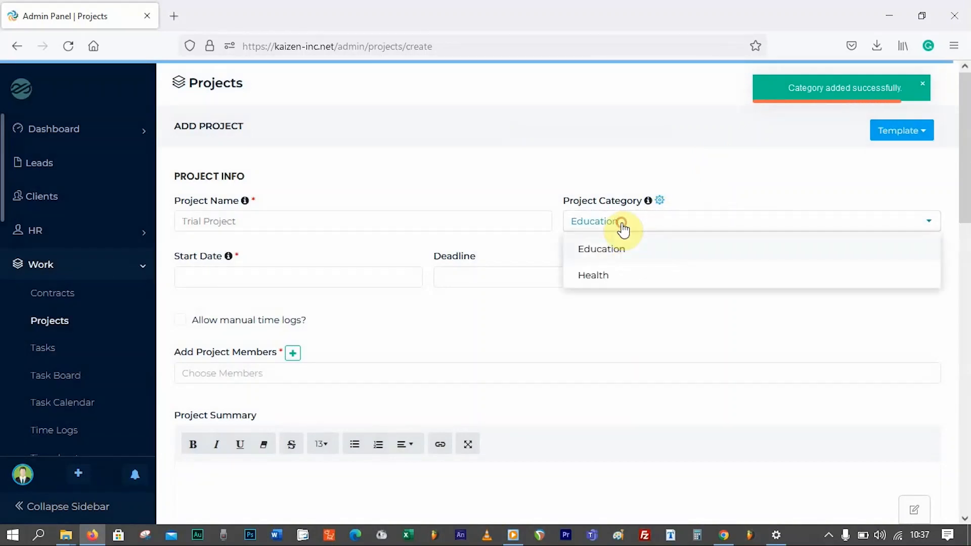
- Set the project category to Health and the start date to 07-07-2022
click(587, 275)
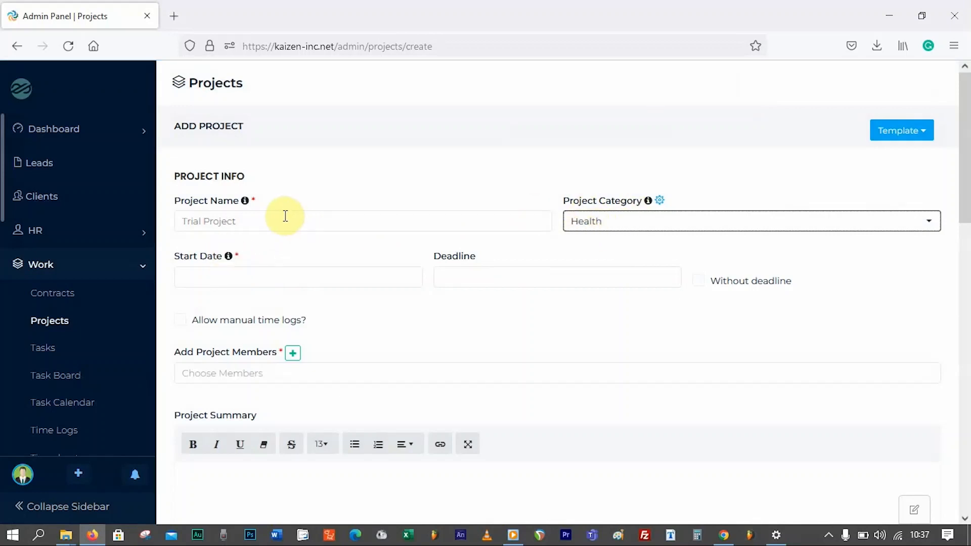
click(210, 276)
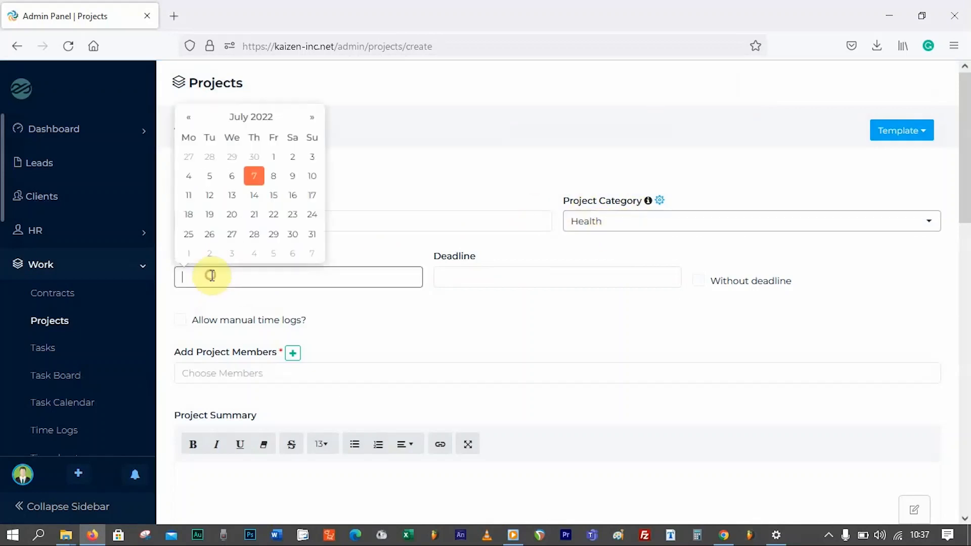
click(254, 176)
- Set the project deadline to 30-12-2022
click(490, 277)
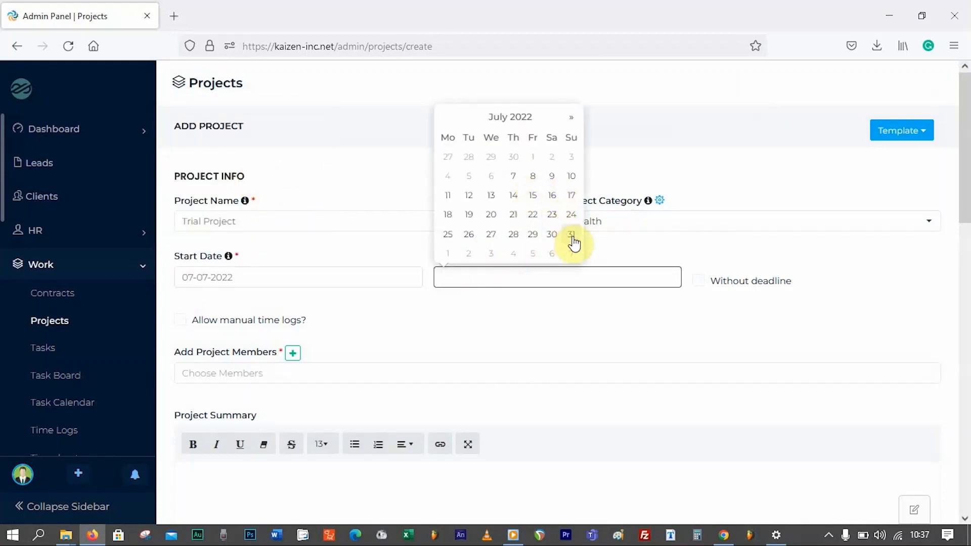
click(573, 120)
click(573, 120)
click(573, 120)
click(573, 119)
click(573, 119)
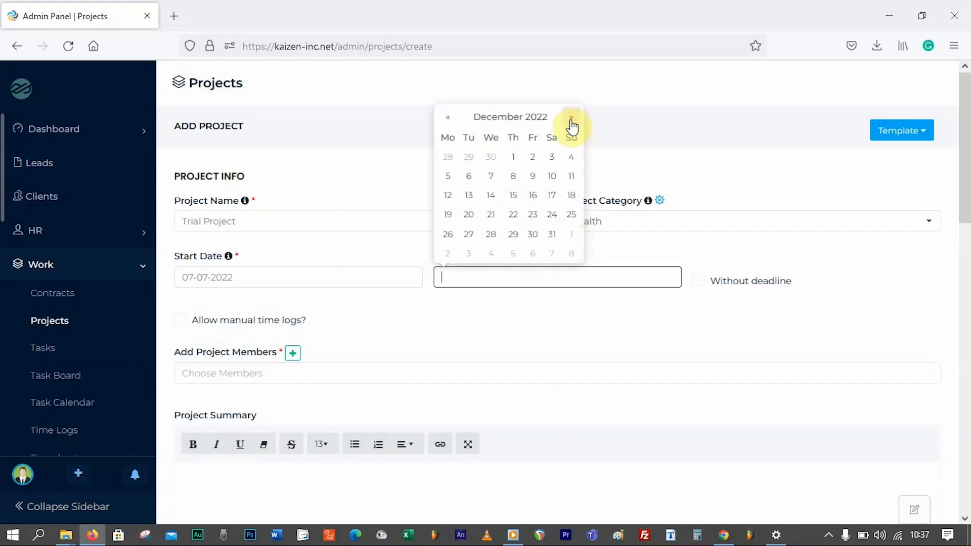
click(536, 236)
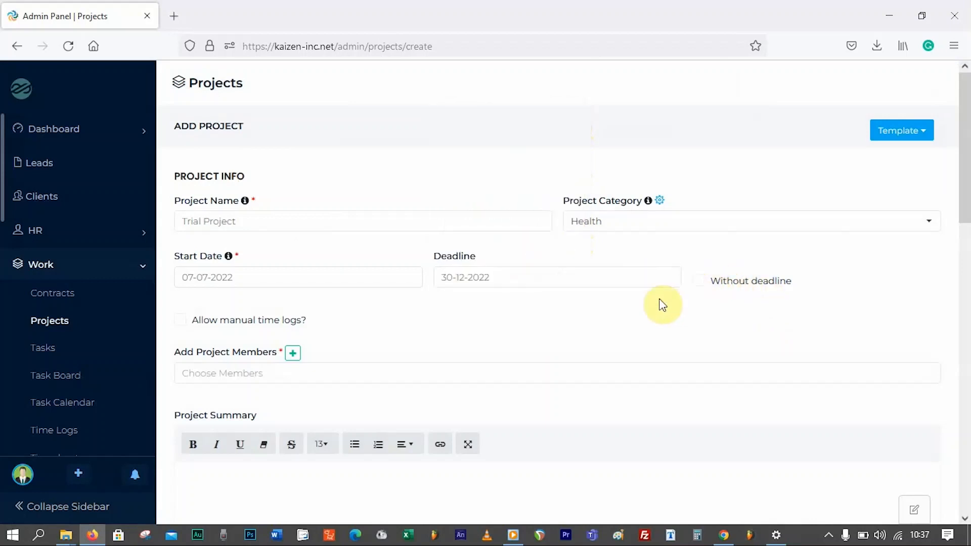
scroll(477, 320, down, 1)
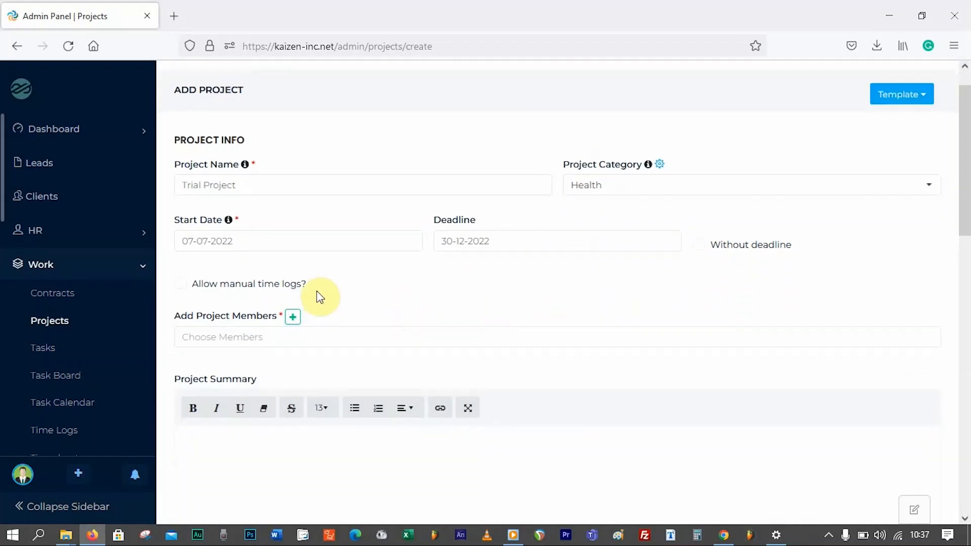
scroll(321, 292, down, 1)
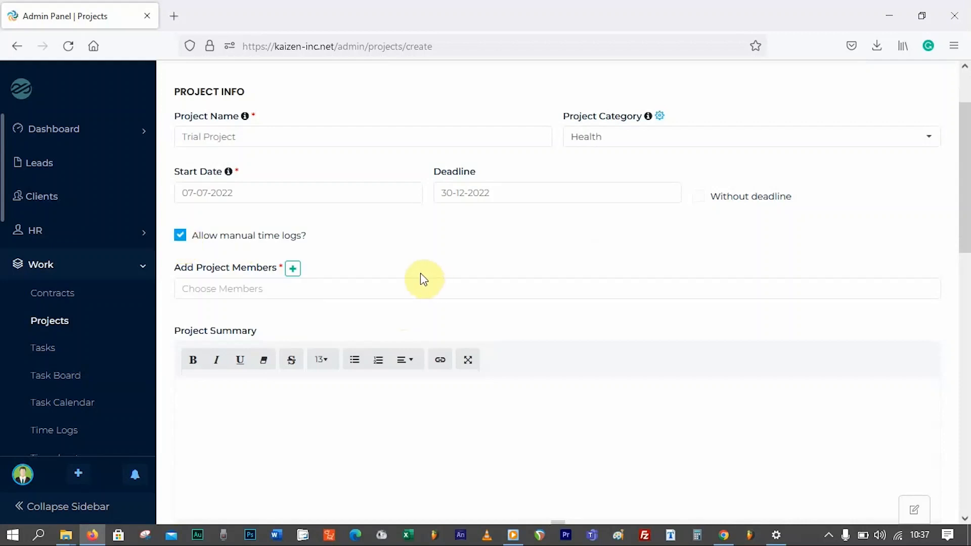
- Add the non-admin staff member to Trial Project's members
click(224, 288)
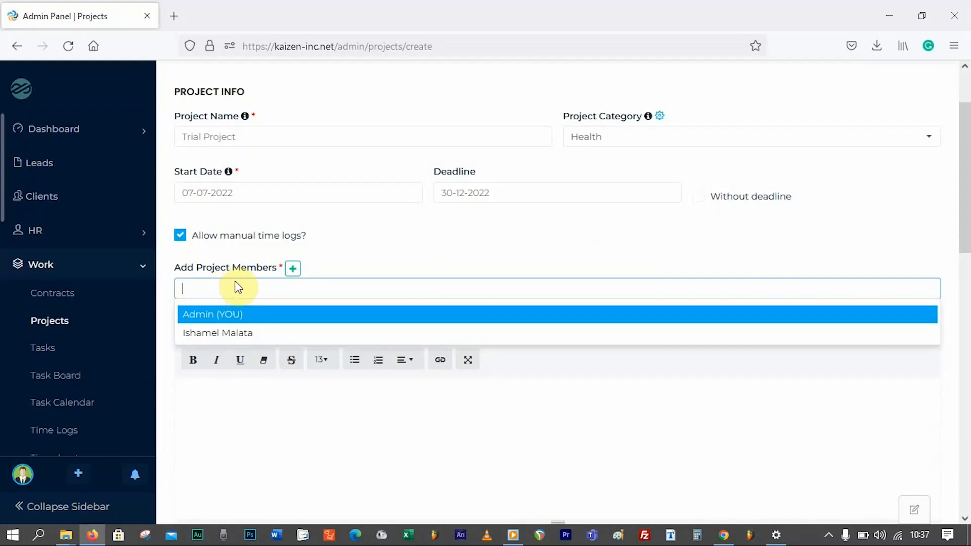
click(234, 338)
scroll(373, 256, down, 3)
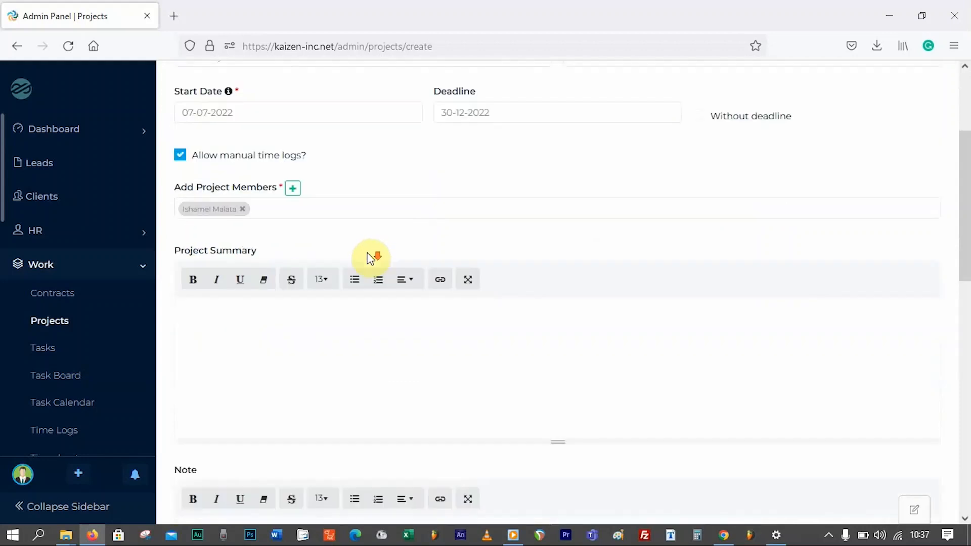
scroll(367, 255, down, 7)
scroll(372, 262, up, 7)
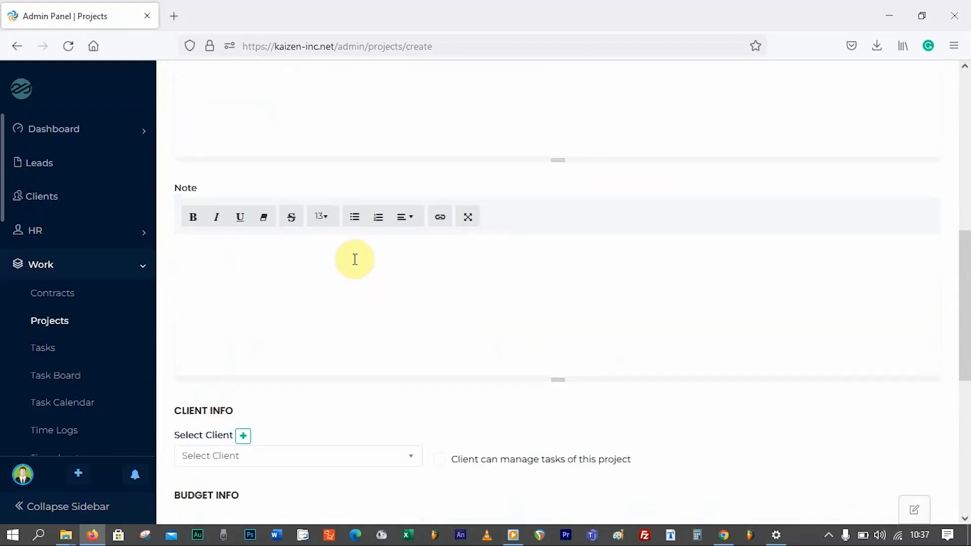
scroll(355, 258, down, 10)
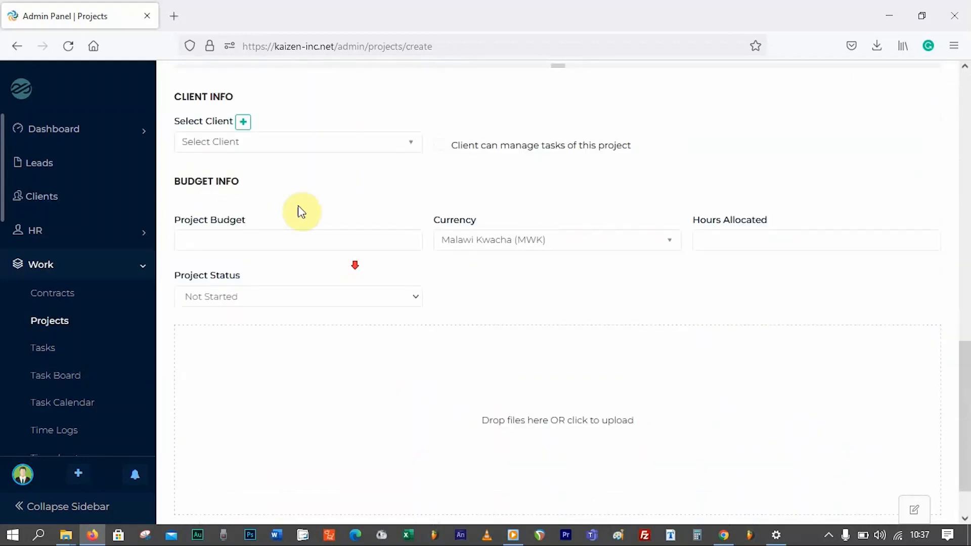
click(260, 143)
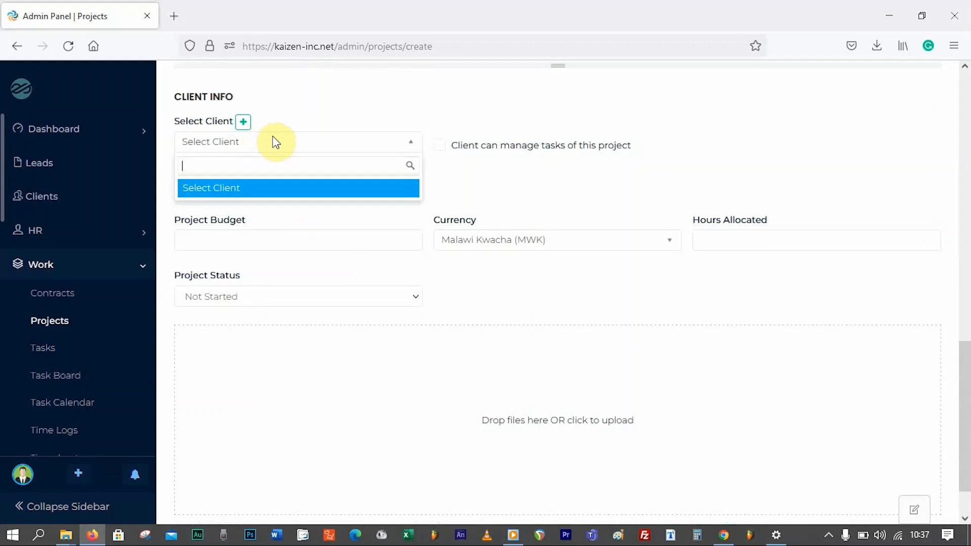
- Create client Save The Children with a login e-mail and password, and save it
click(243, 121)
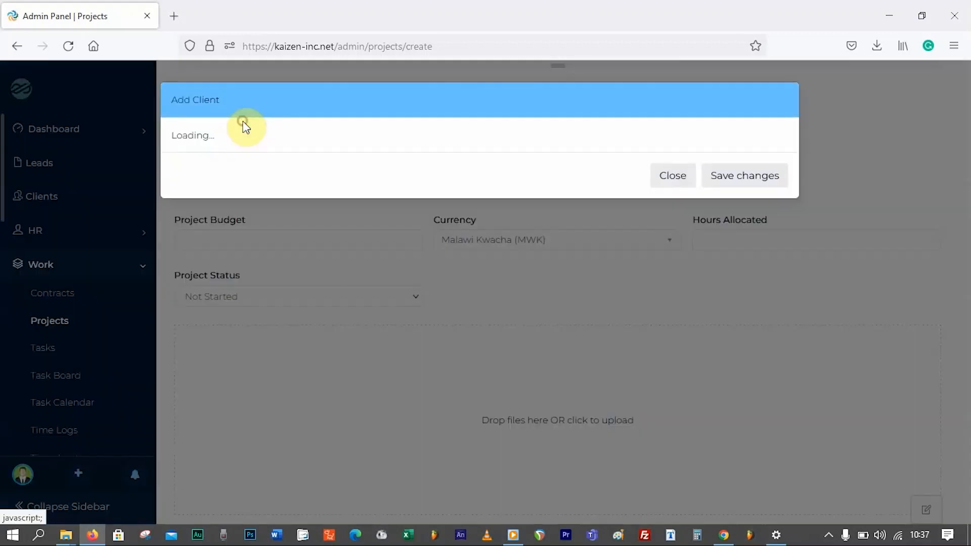
click(267, 154)
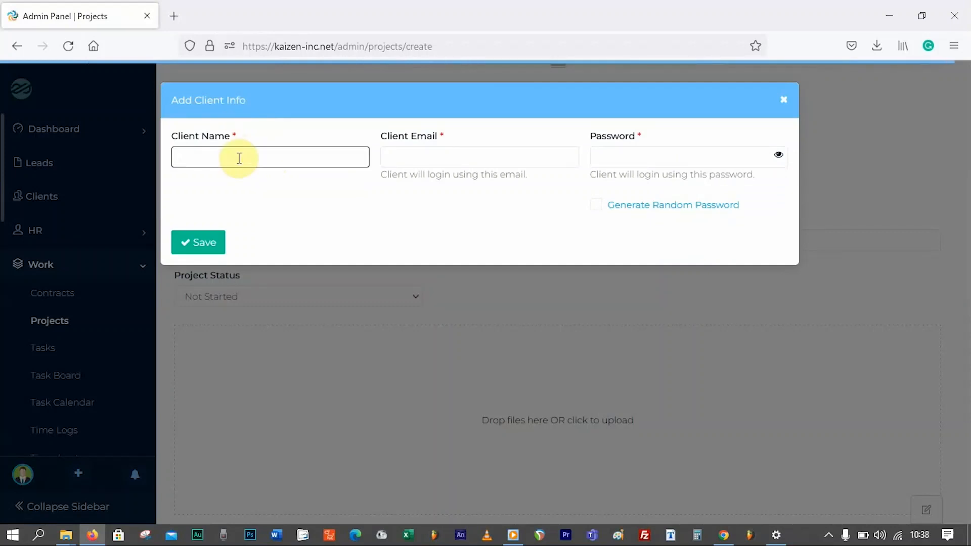
text(Save the Children)
click(414, 159)
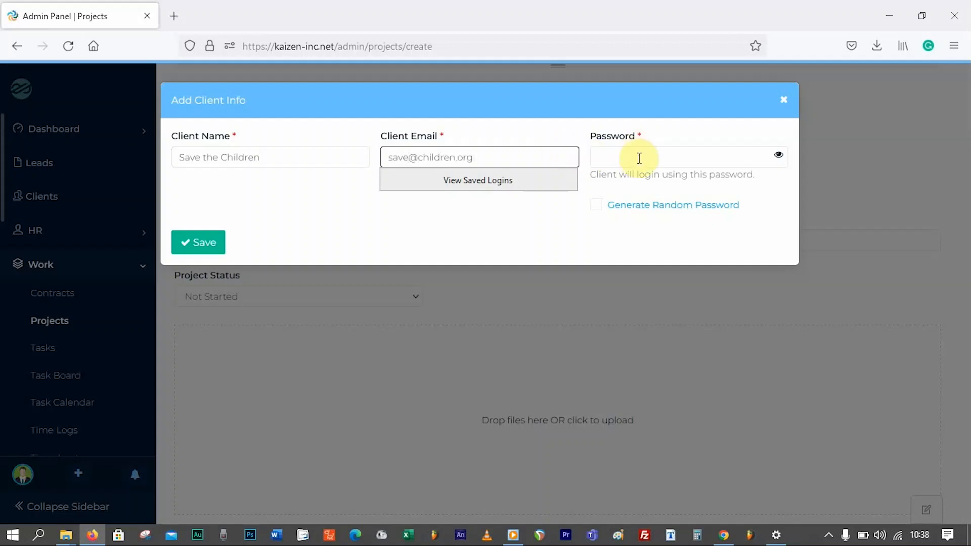
click(640, 159)
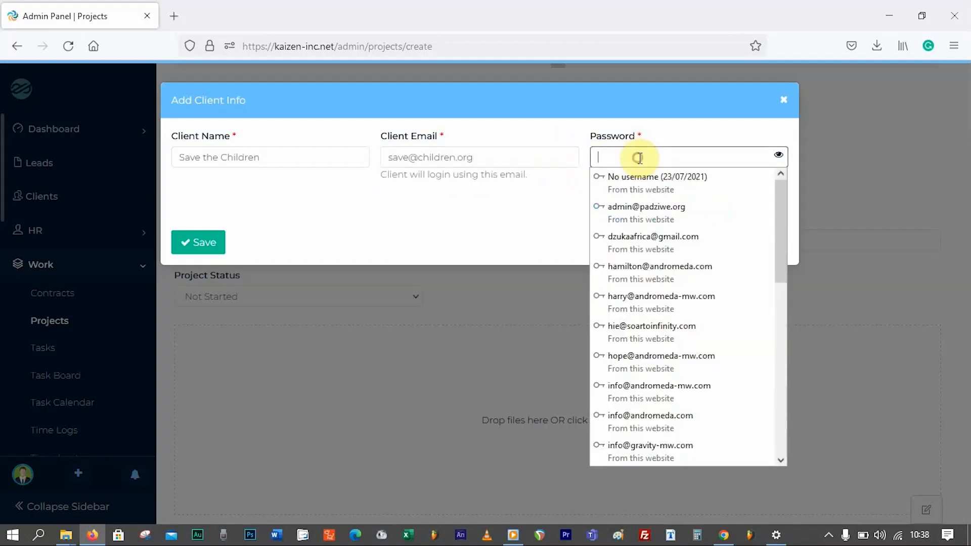
text(1234567)
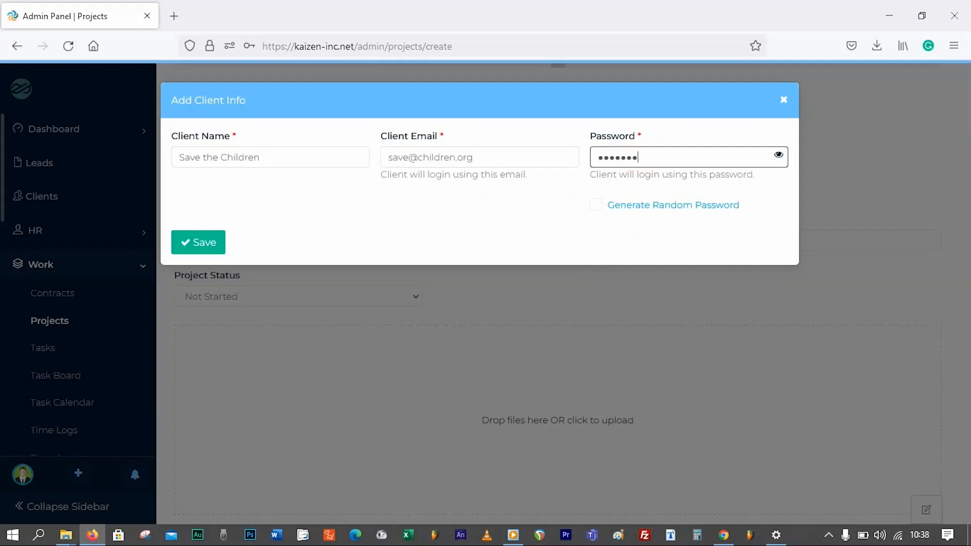
text(8)
click(463, 217)
click(205, 243)
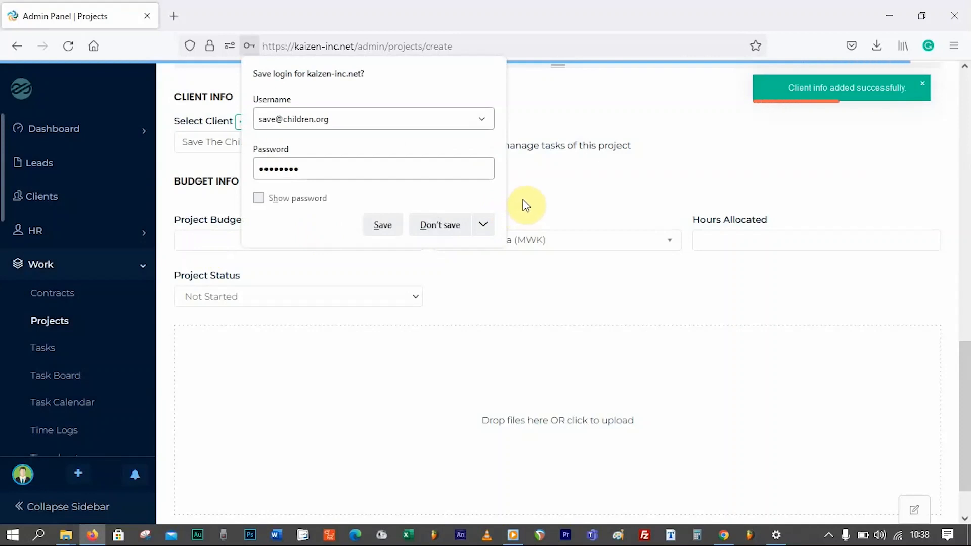
click(384, 225)
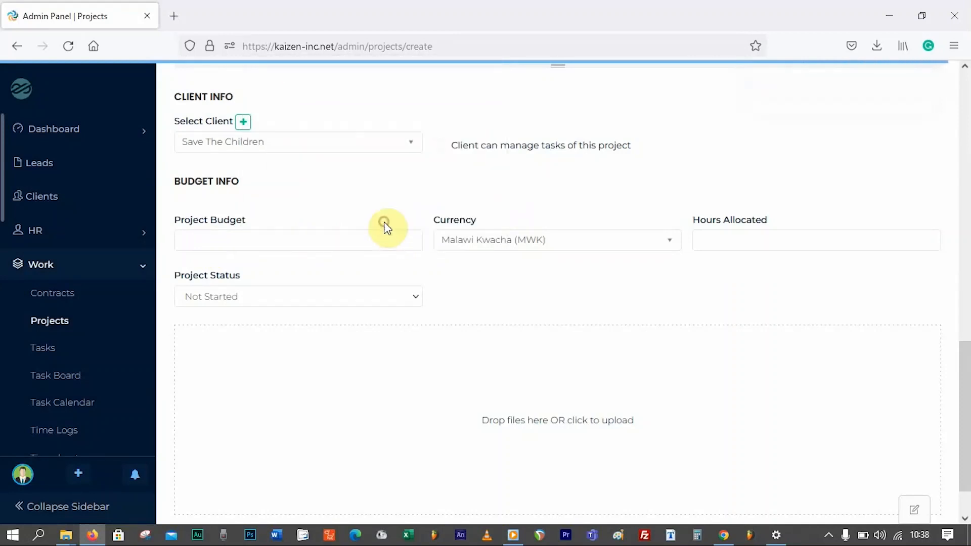
- Let the client manage project tasks and set the project budget to 3100000
scroll(575, 197, up, 1)
scroll(611, 195, up, 2)
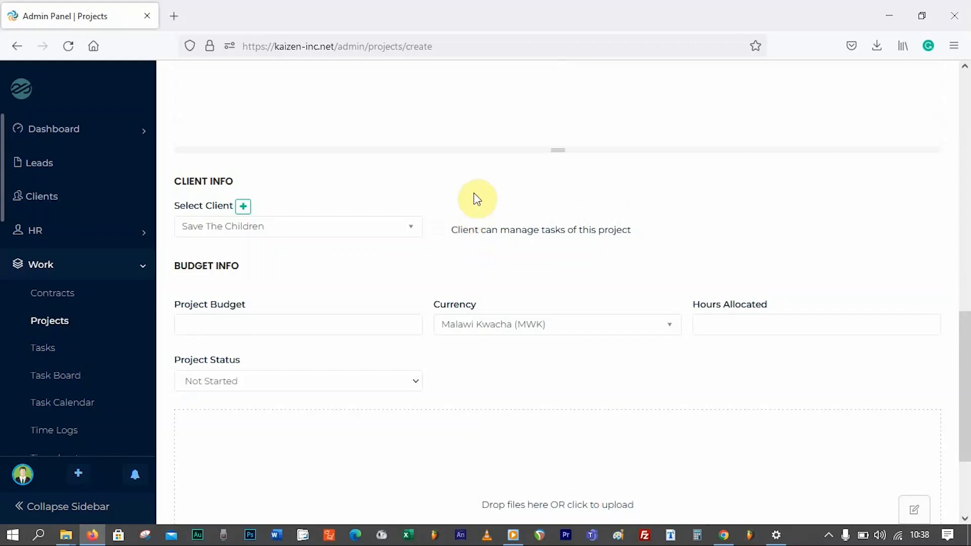
click(487, 237)
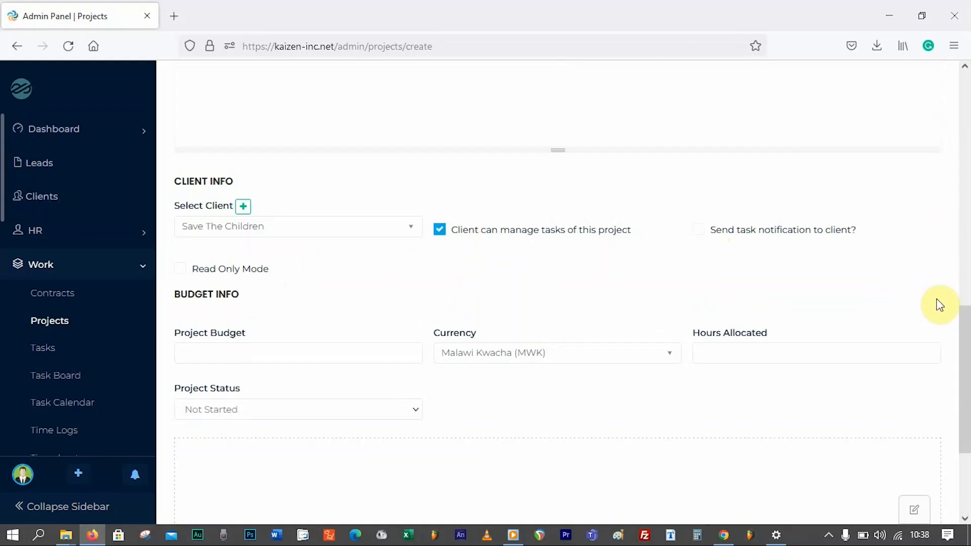
scroll(951, 328, down, 2)
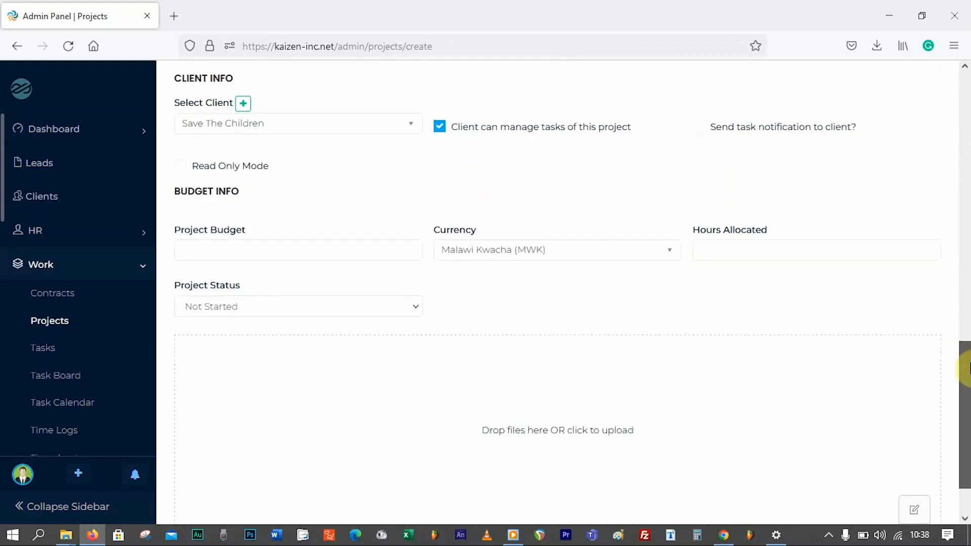
click(264, 243)
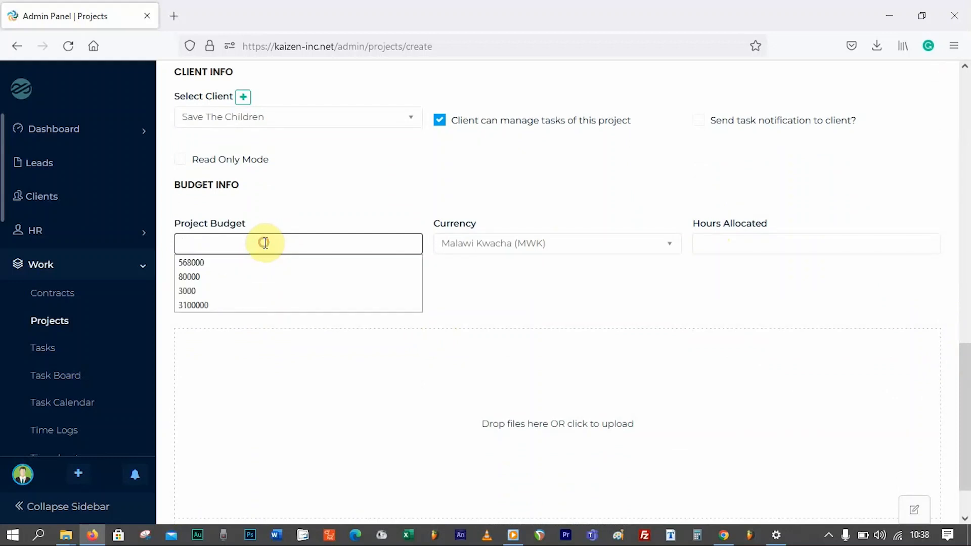
click(226, 305)
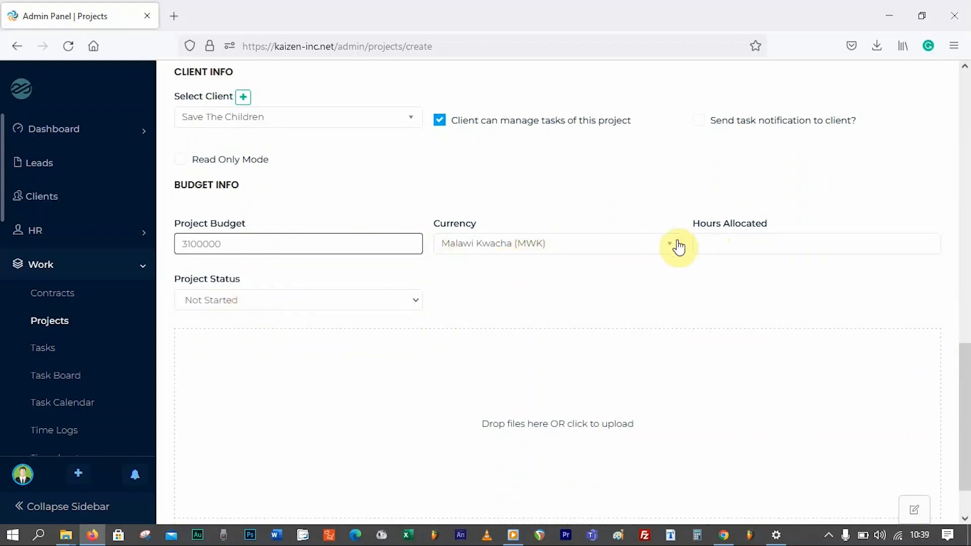
click(725, 241)
click(659, 187)
- Set the project status to In Progress and save Trial Project
scroll(511, 243, down, 2)
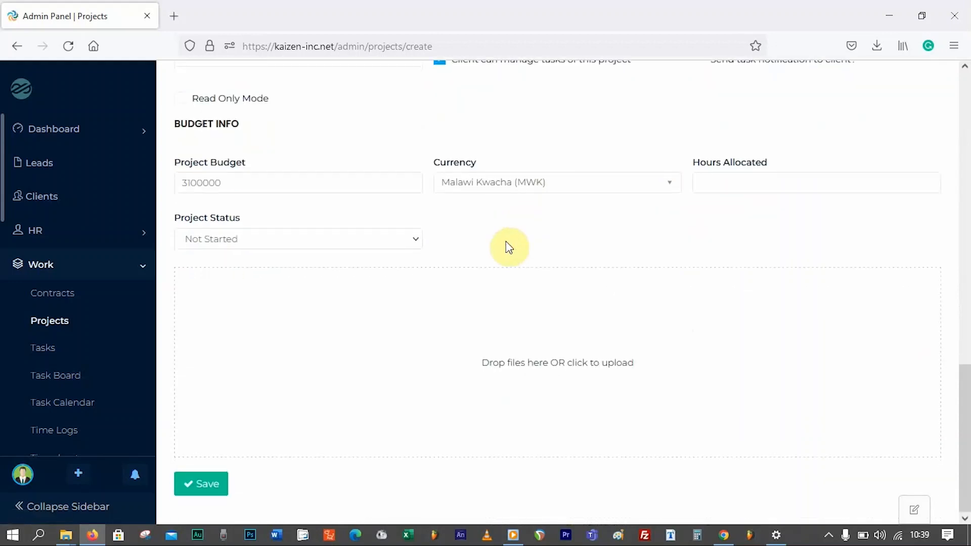
click(397, 237)
click(233, 279)
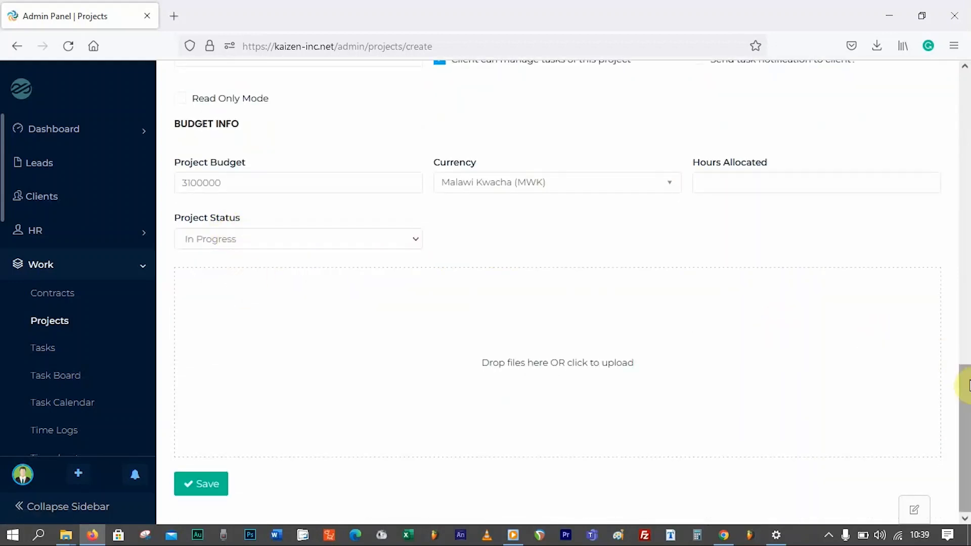
drag(967, 384, 949, 371)
drag(962, 416, 961, 460)
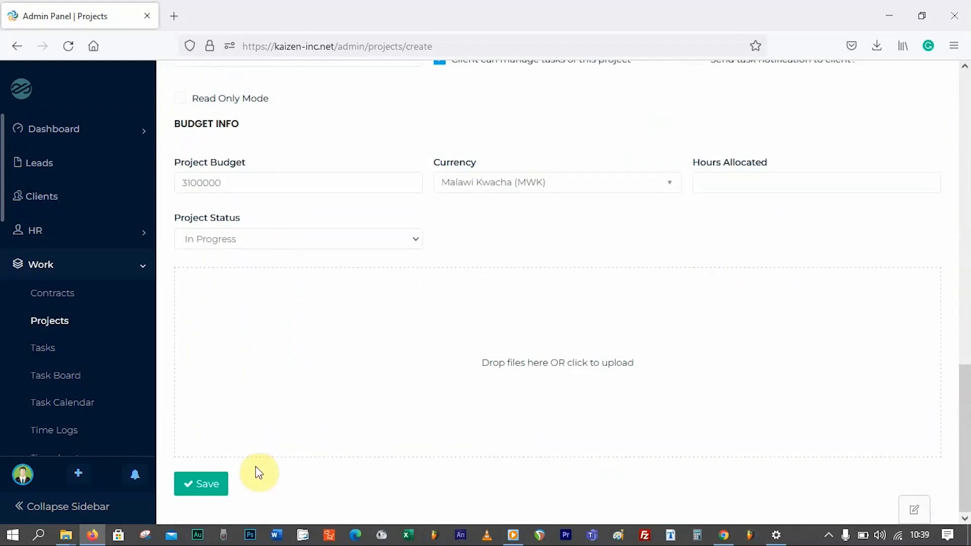
click(207, 487)
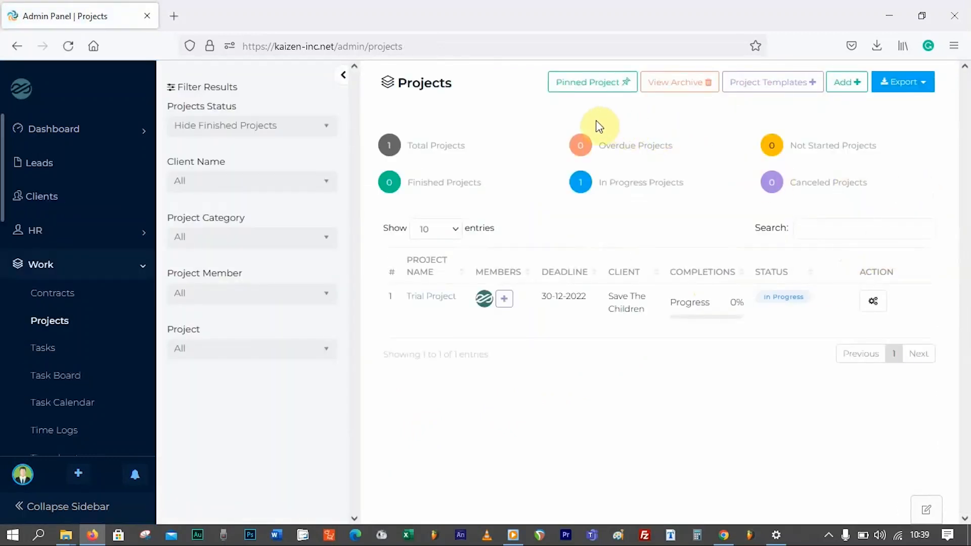
- Go to the Contracts page under the sidebar's Work section
click(144, 273)
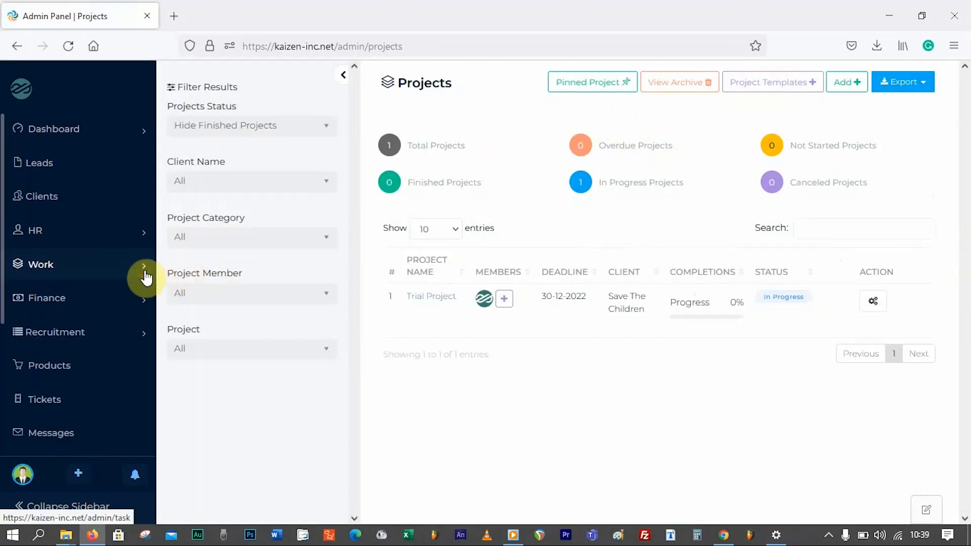
click(144, 272)
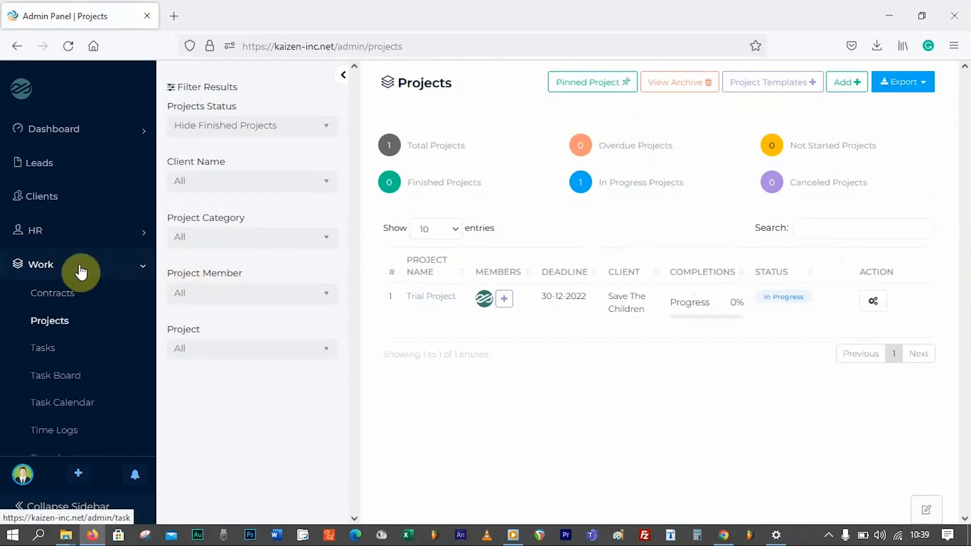
click(70, 299)
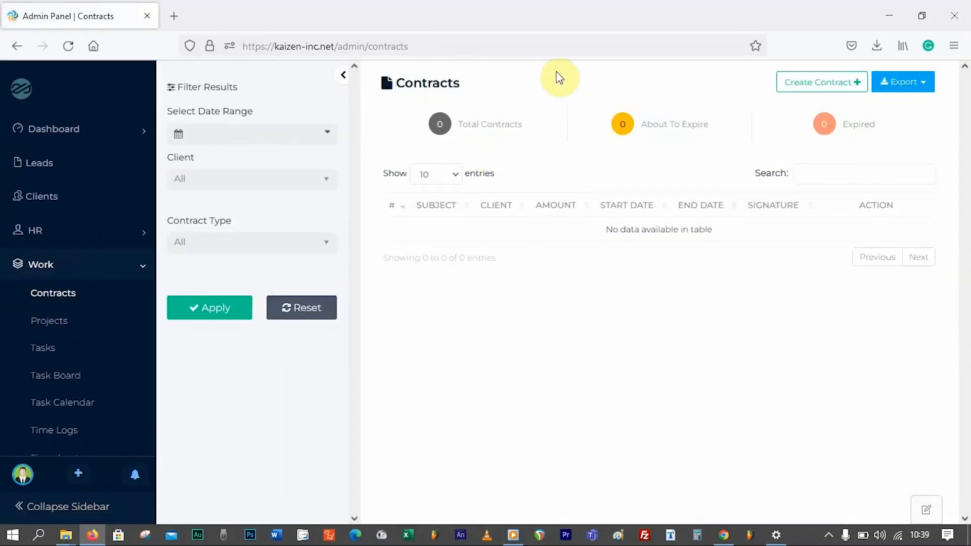
- Start a new contract with Save The Children as its client
click(806, 85)
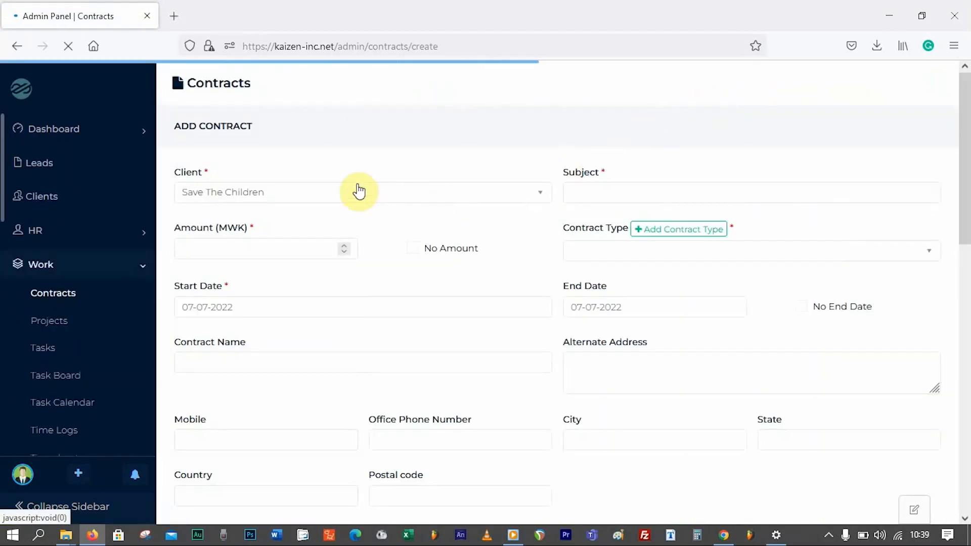
click(217, 191)
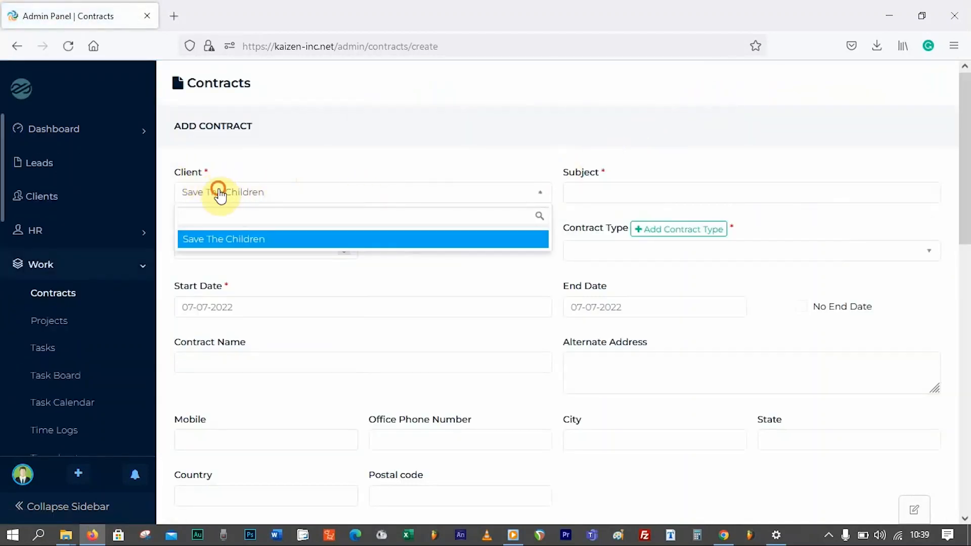
click(212, 192)
click(615, 186)
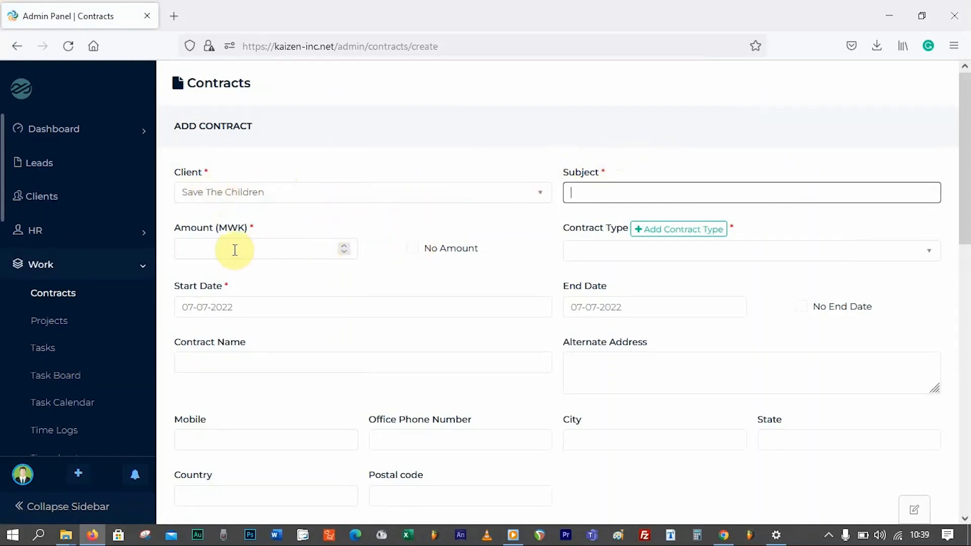
click(612, 247)
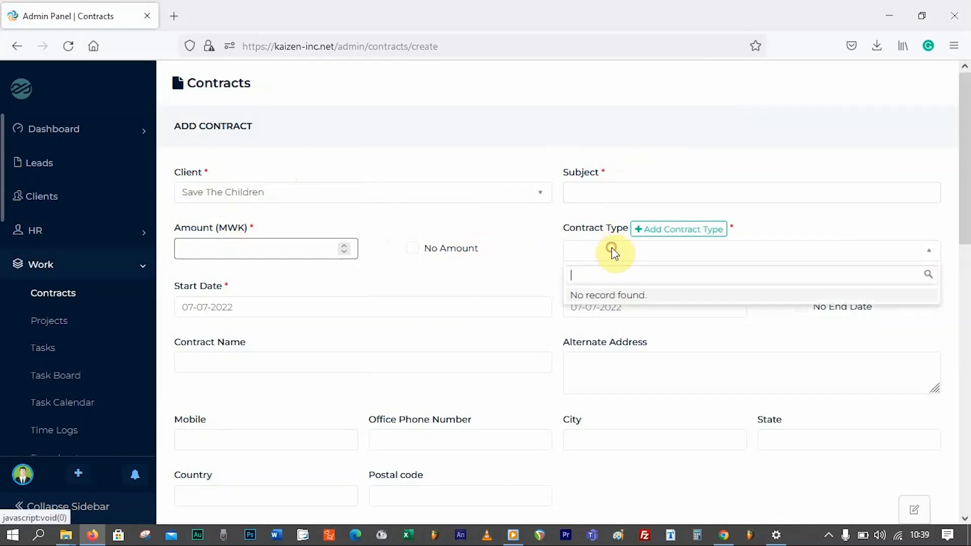
click(626, 246)
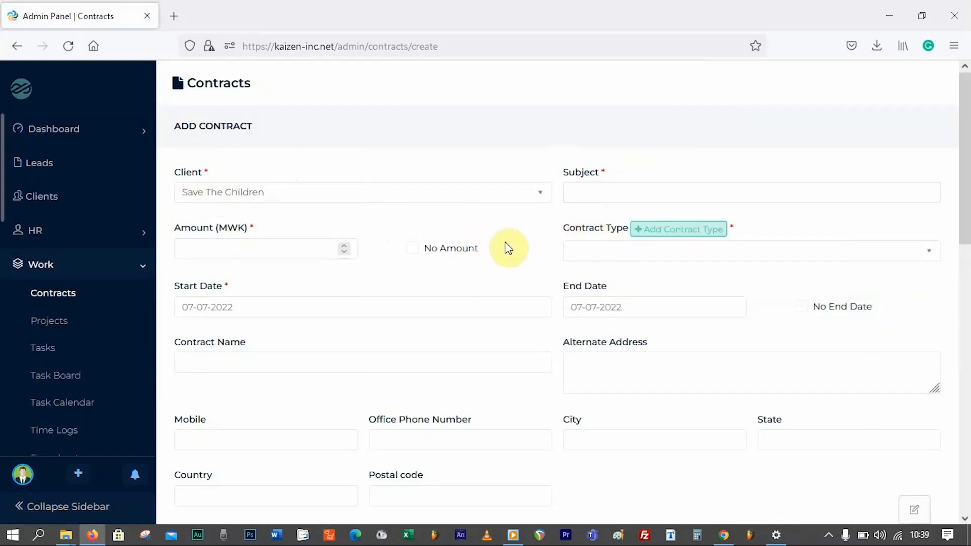
- Look over the contract name and mobile number fields, then leave for the Tasks page unsaved
scroll(433, 266, down, 1)
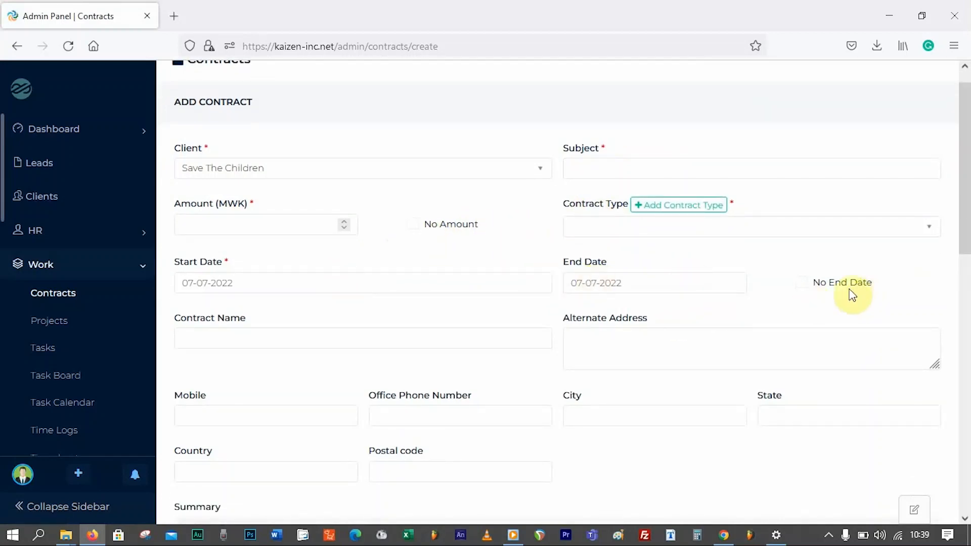
click(336, 336)
scroll(581, 334, down, 3)
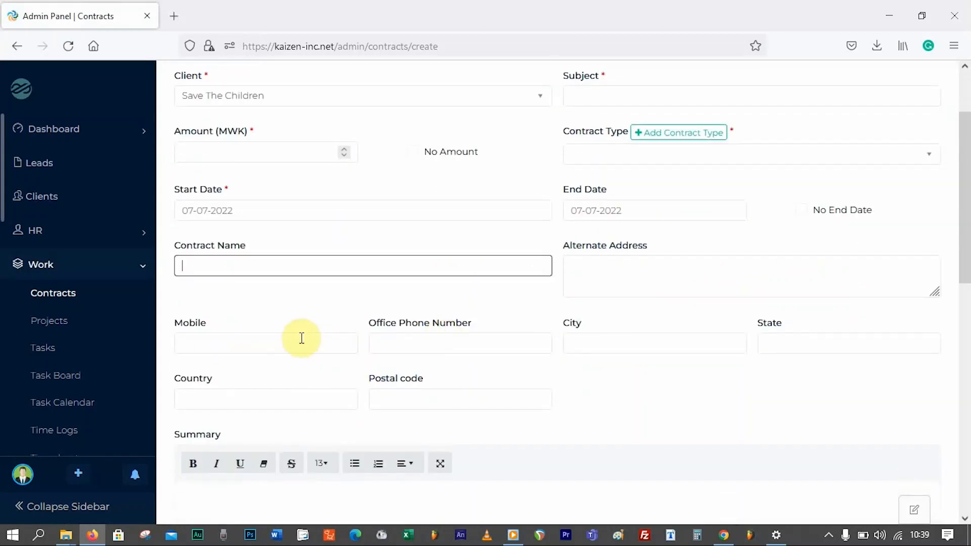
click(207, 343)
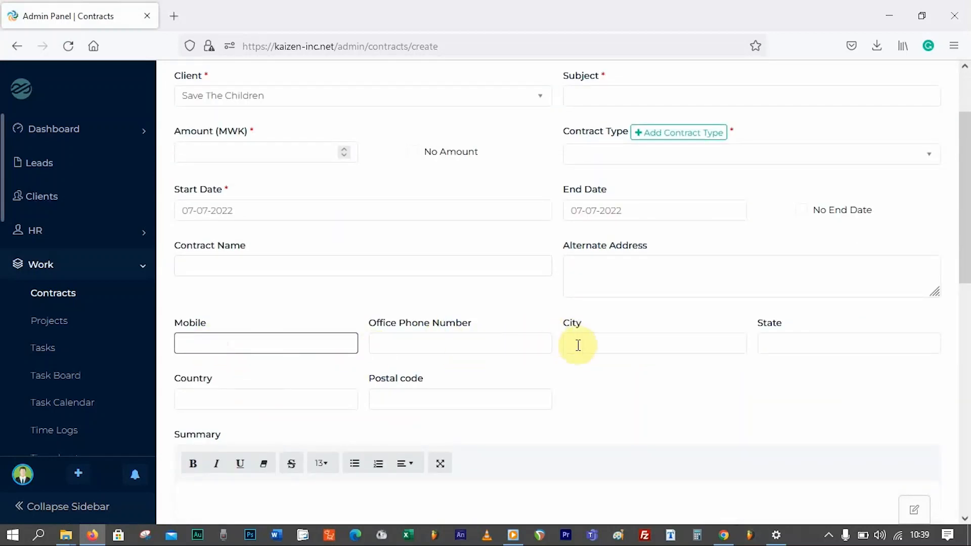
scroll(431, 351, down, 5)
mouse_move(967, 281)
mouse_down()
mouse_move(960, 412)
mouse_move(961, 269)
mouse_up()
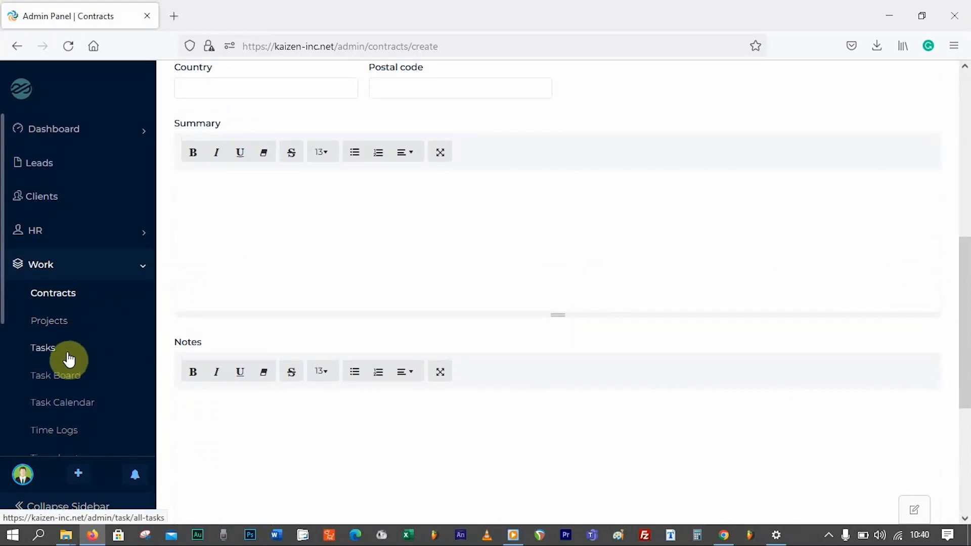
click(51, 354)
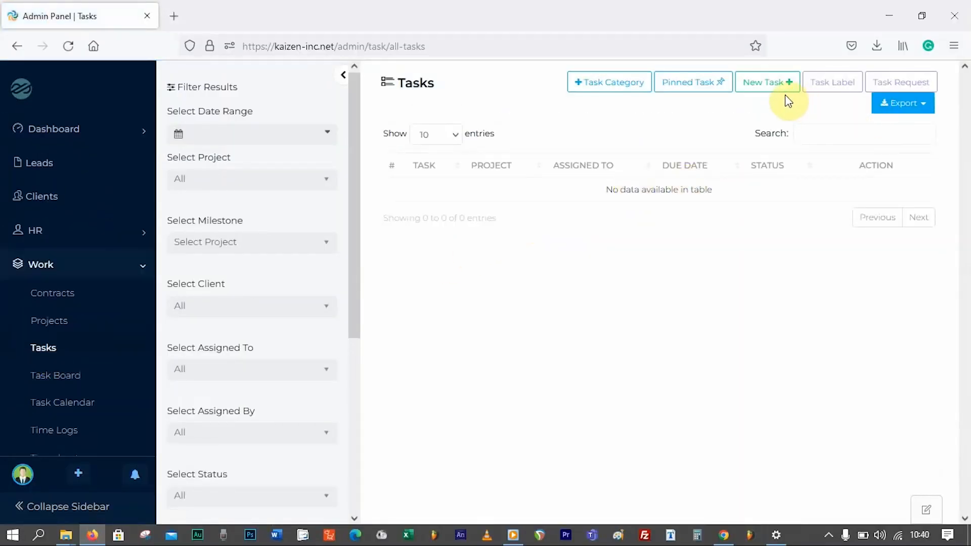
- Start a new task from the Tasks page
click(768, 86)
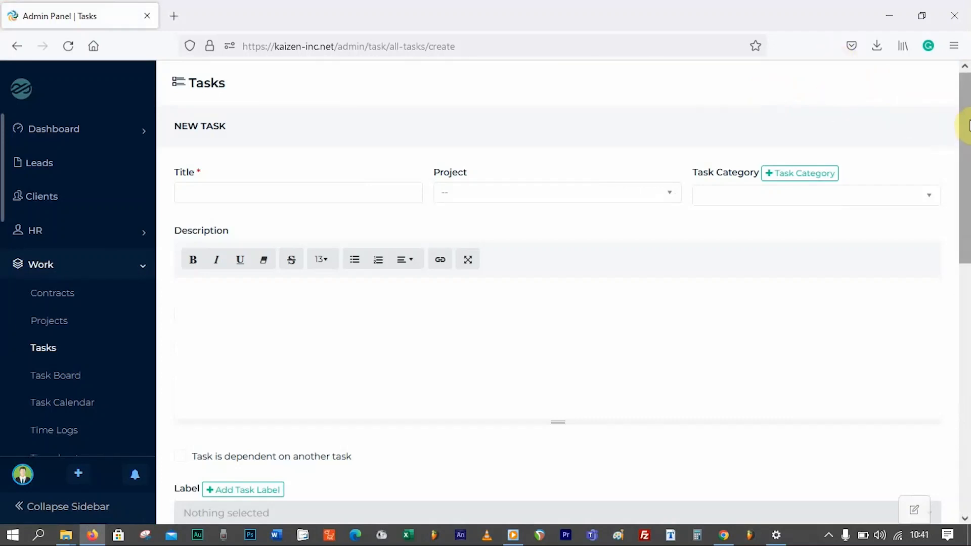
- Title the task 'Make a presentation on Kaizen' and assign it to Trial Project
click(327, 194)
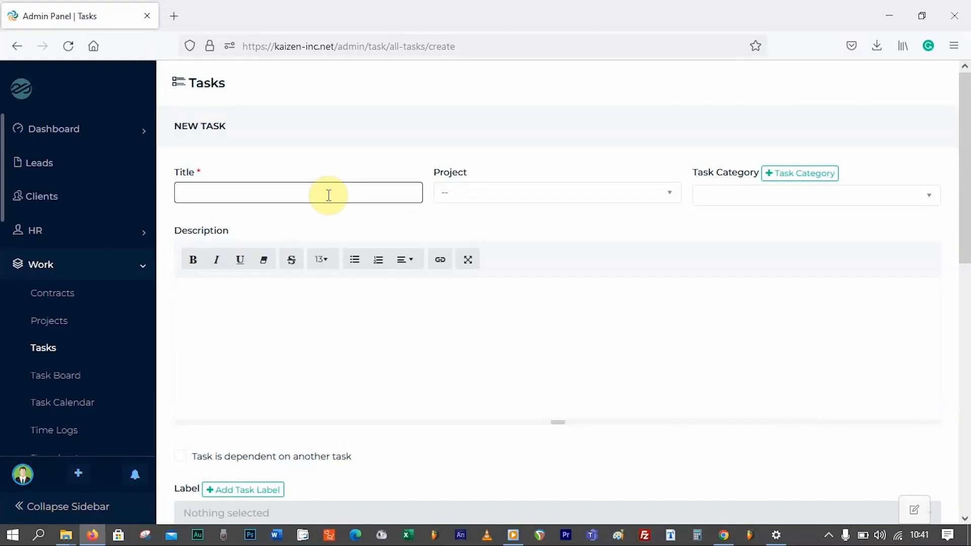
text(Make a presentation on Kaizen)
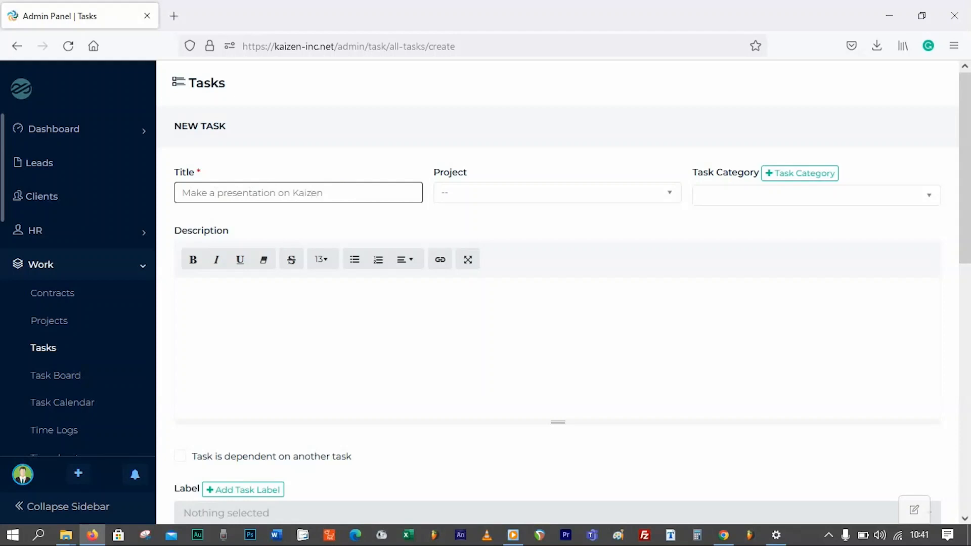
click(538, 192)
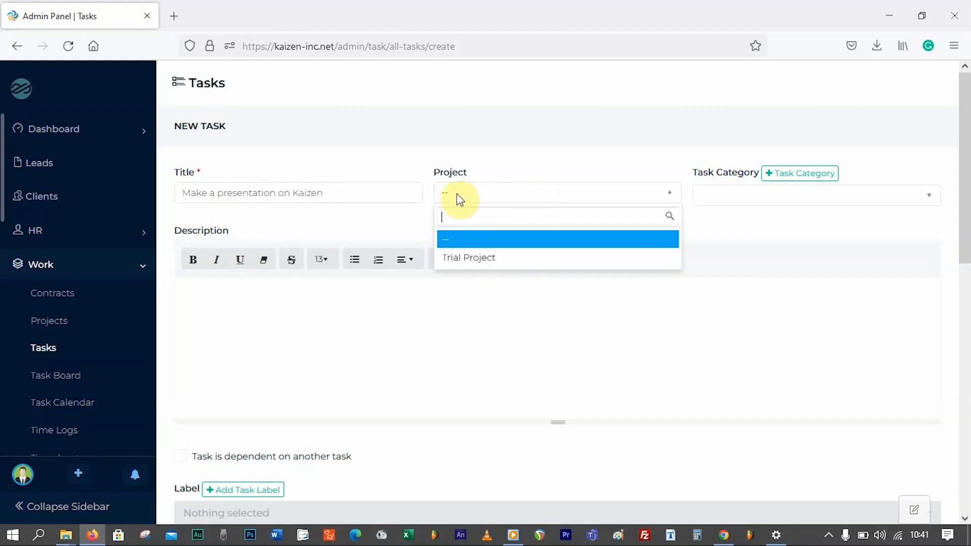
click(468, 258)
click(503, 198)
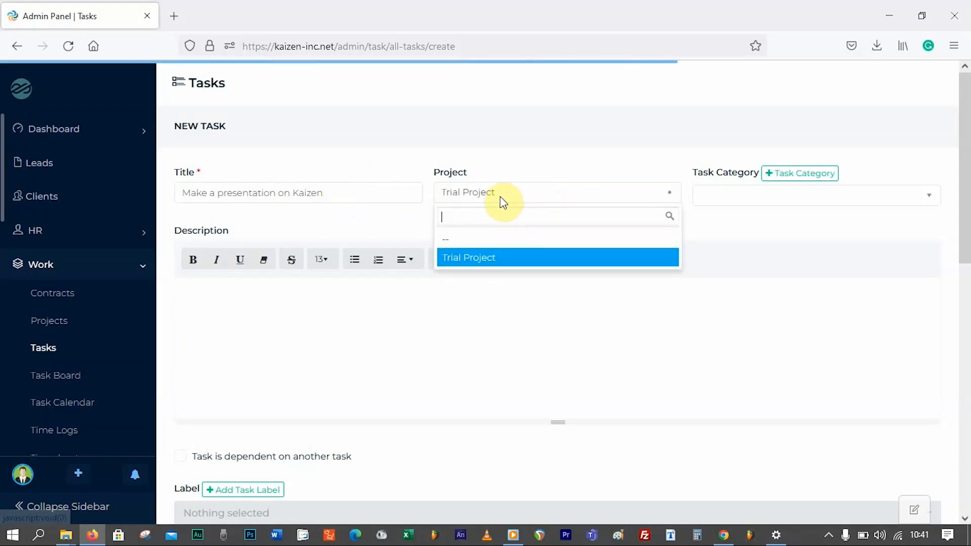
click(472, 240)
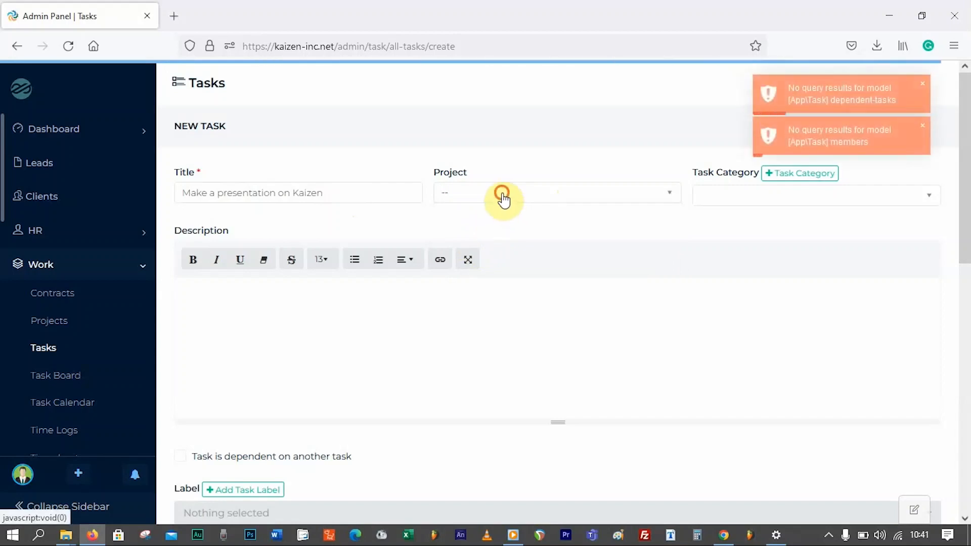
click(503, 198)
click(500, 257)
click(725, 192)
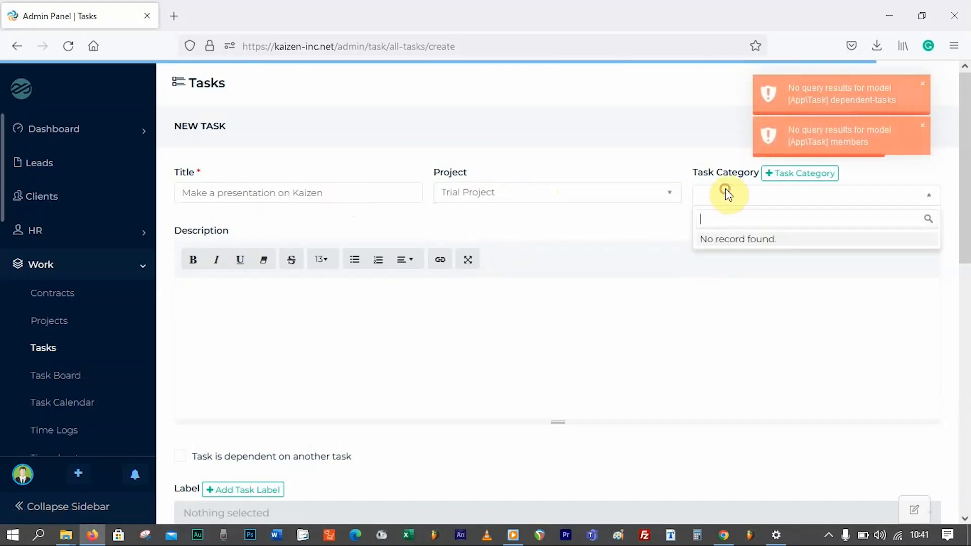
click(787, 174)
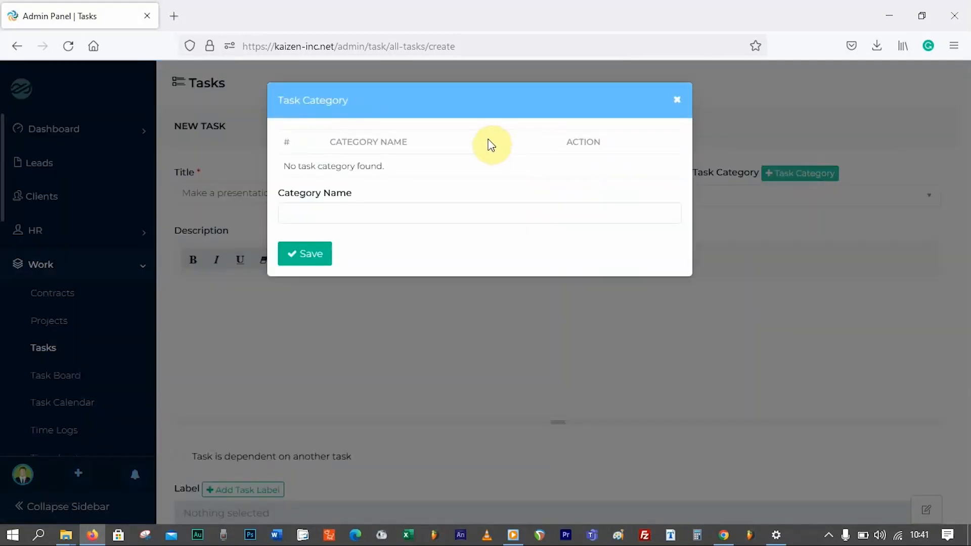
- Add Content Development and Video production as task categories
click(418, 212)
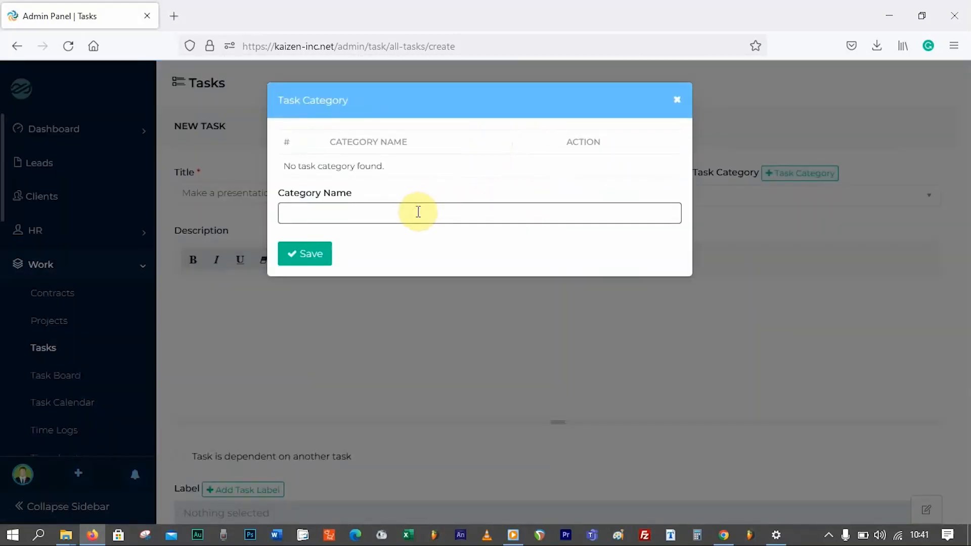
text(C)
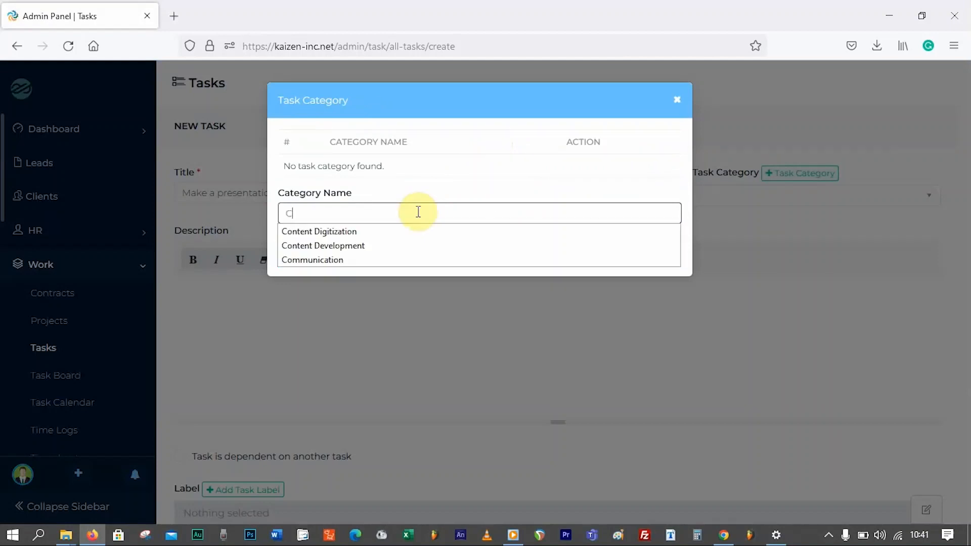
click(369, 245)
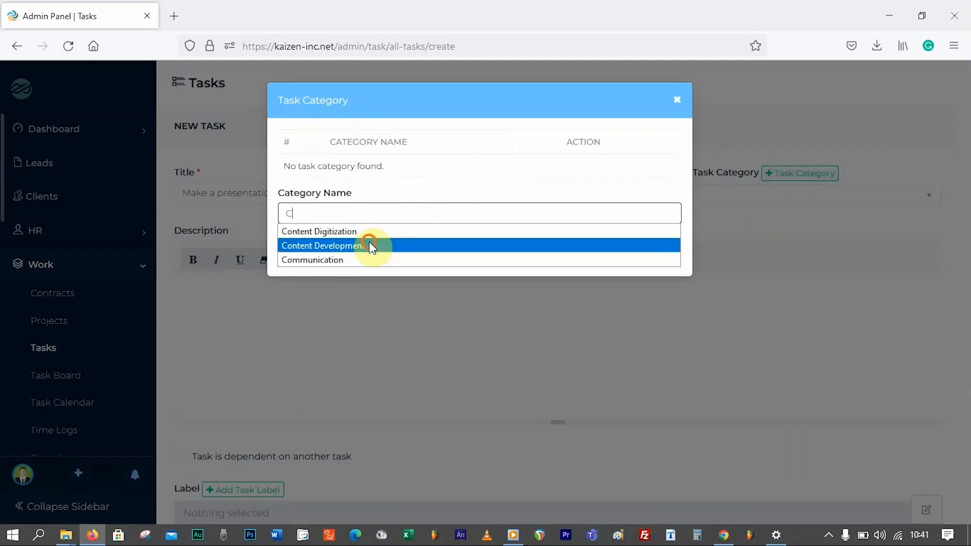
click(316, 256)
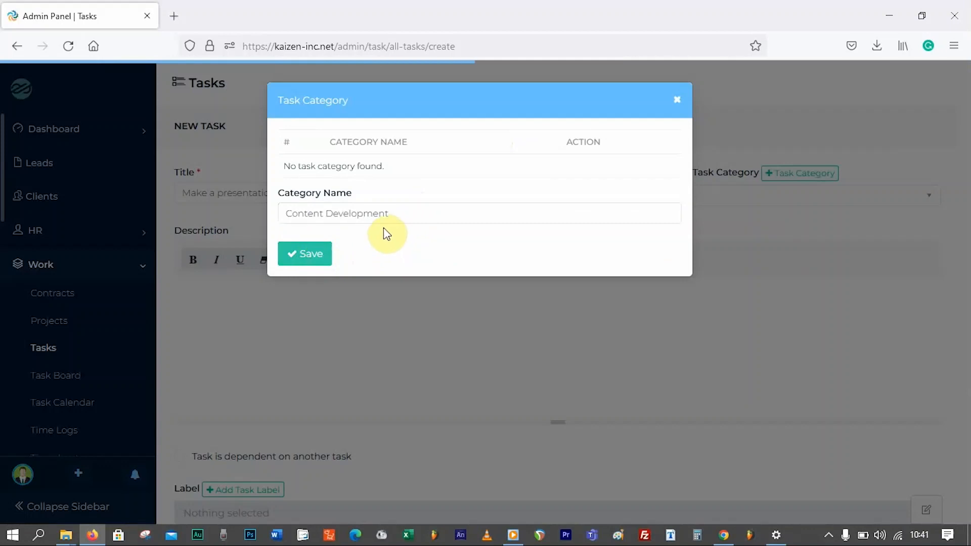
click(371, 222)
text(V)
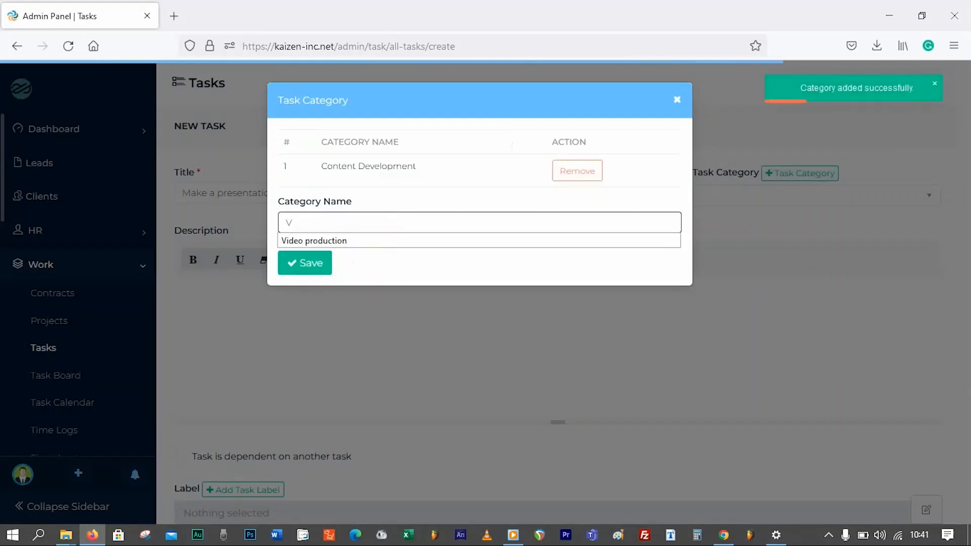
text(id)
click(357, 240)
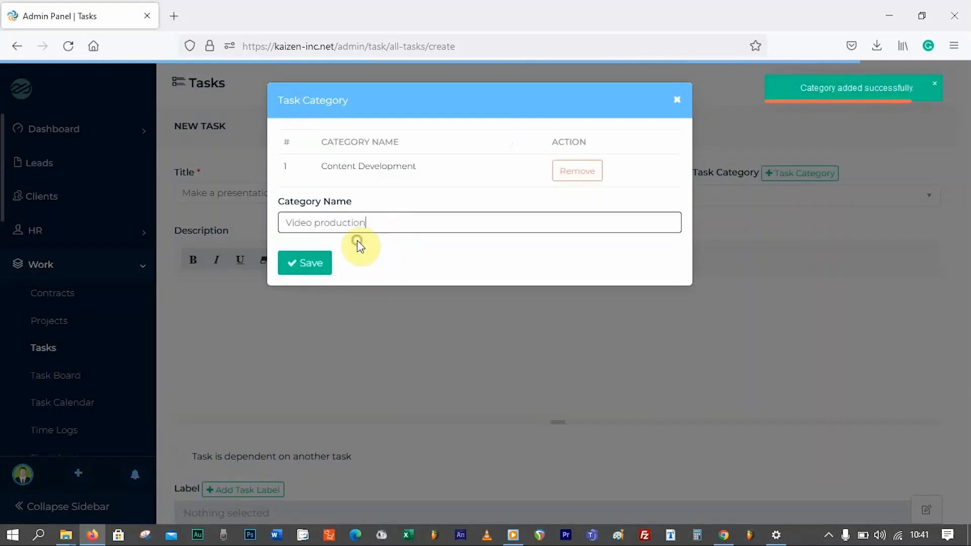
click(304, 263)
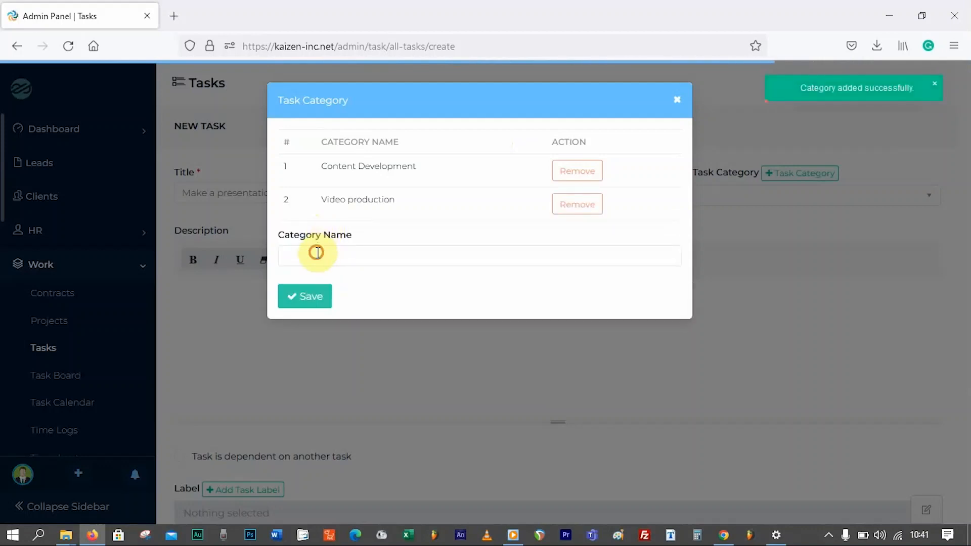
- Add Writing as a task category and close the category window
click(319, 254)
text(W)
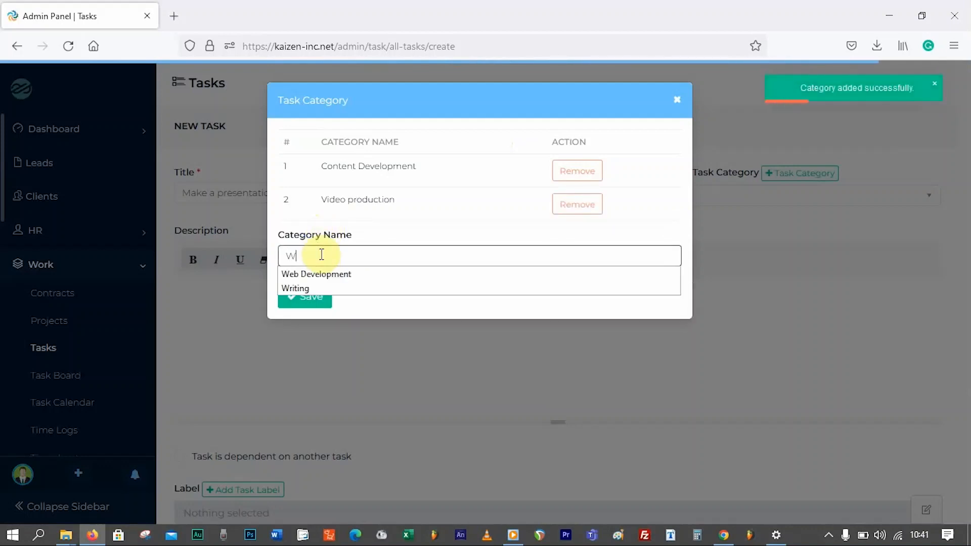
click(311, 289)
click(317, 298)
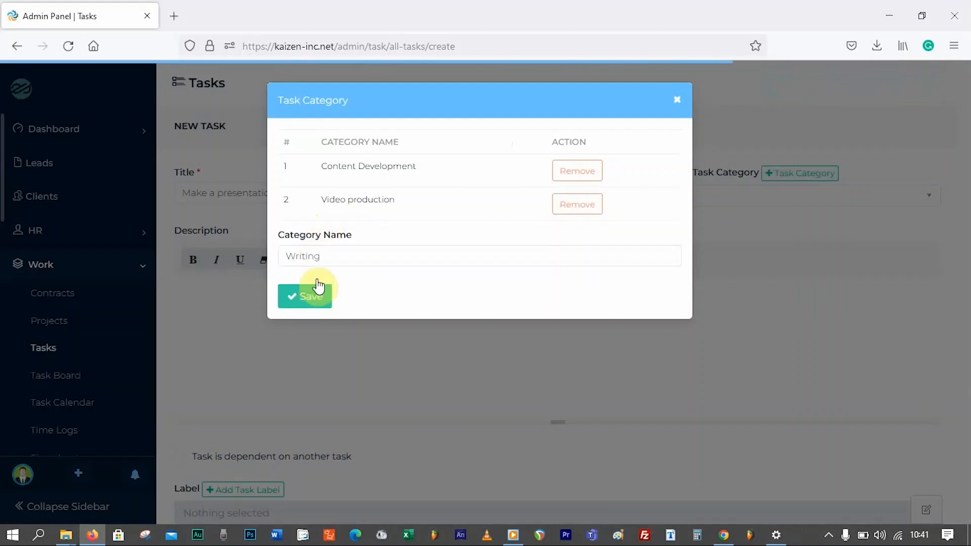
click(317, 286)
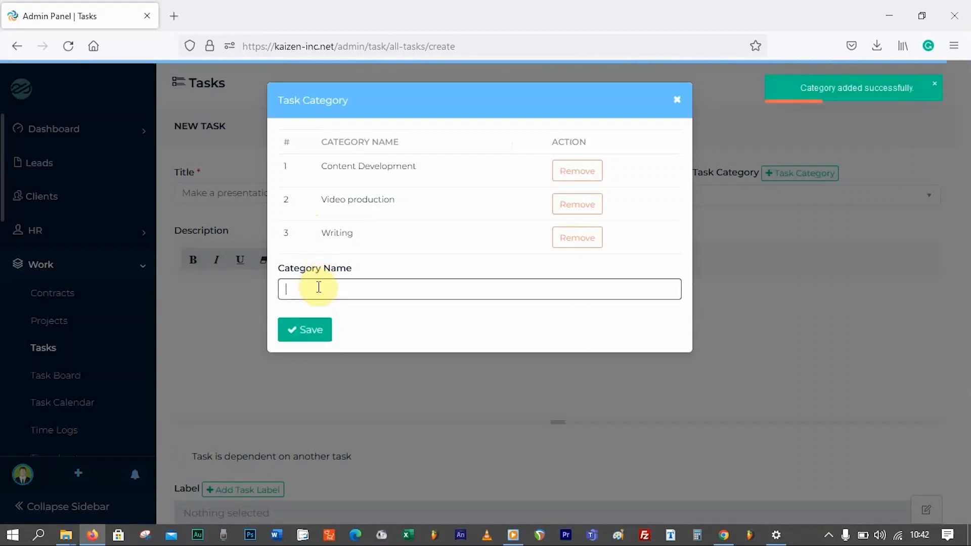
text(enc)
key(BackSpace)
key(BackSpace)
key(BackSpace)
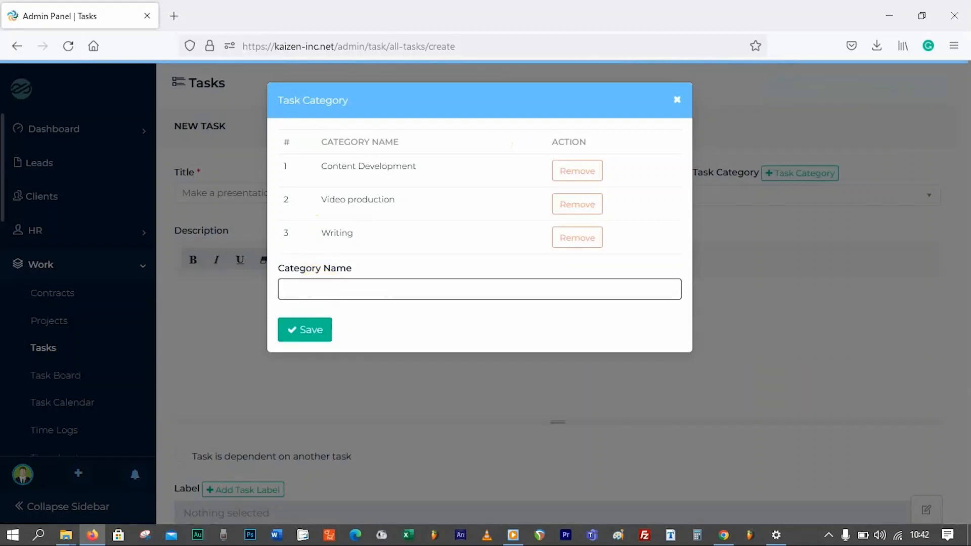
click(676, 100)
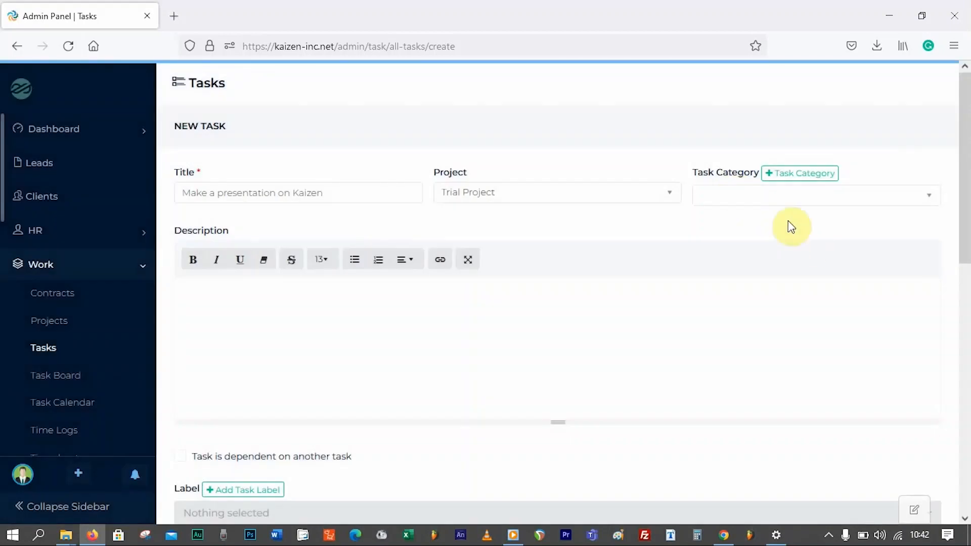
- Set the task's start date to 07-07-2022 and due date to 08-07-2022
click(753, 192)
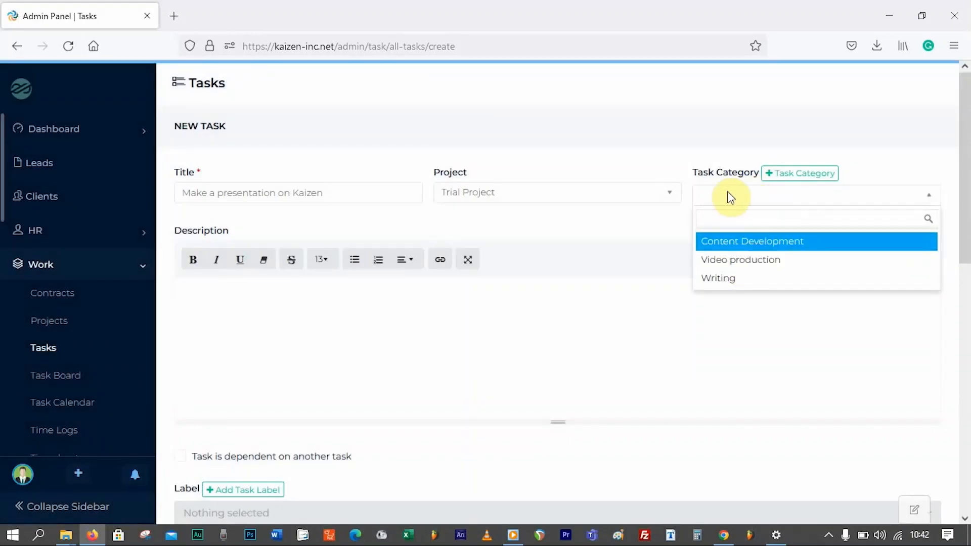
click(636, 221)
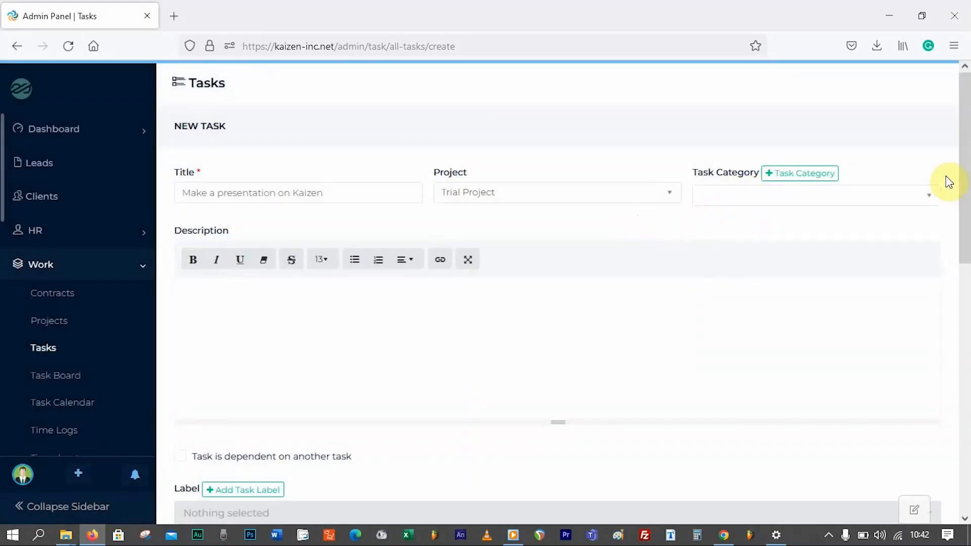
drag(965, 163, 965, 181)
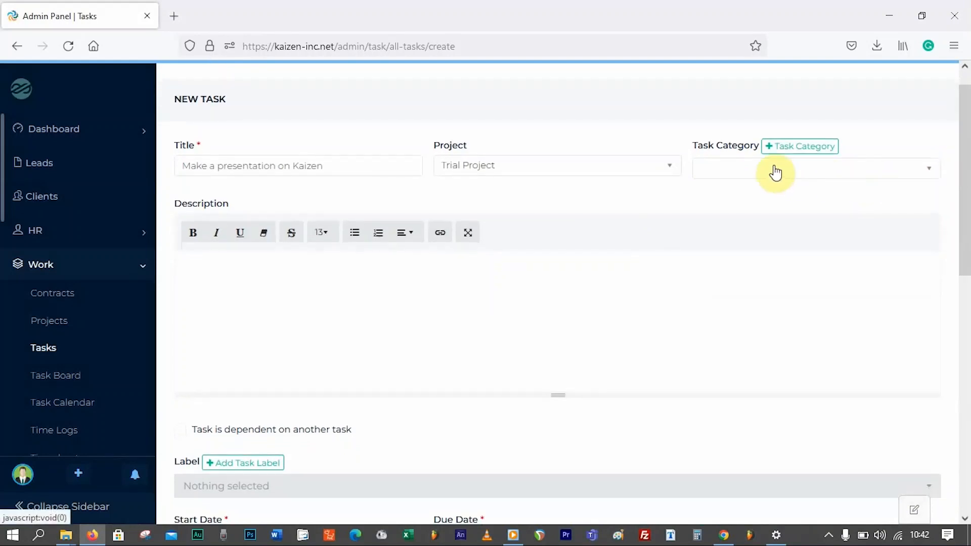
drag(963, 139, 961, 238)
click(285, 287)
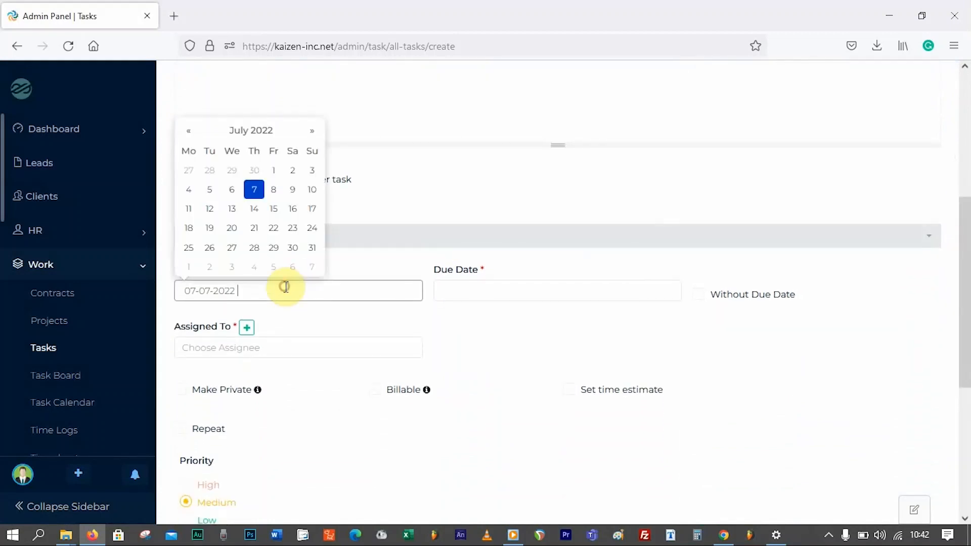
click(254, 189)
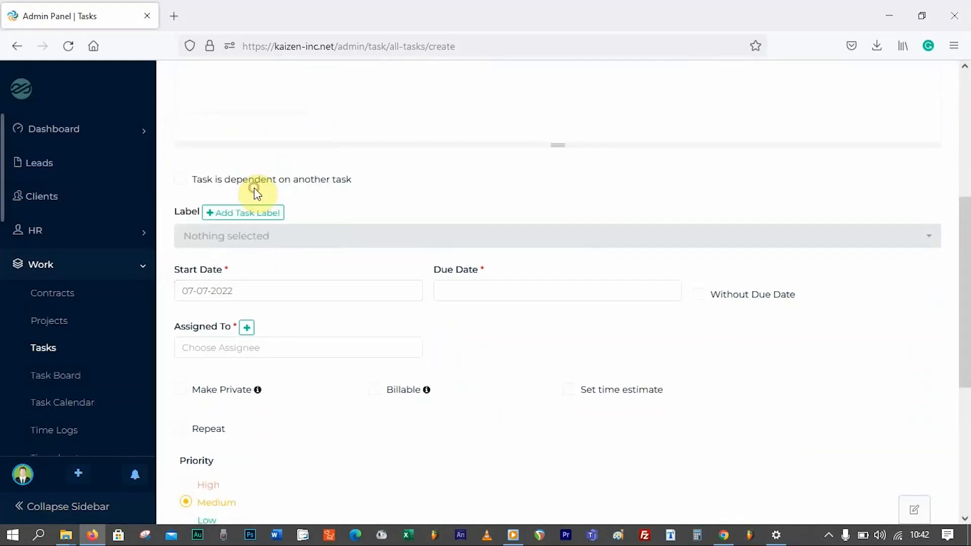
click(494, 291)
click(537, 195)
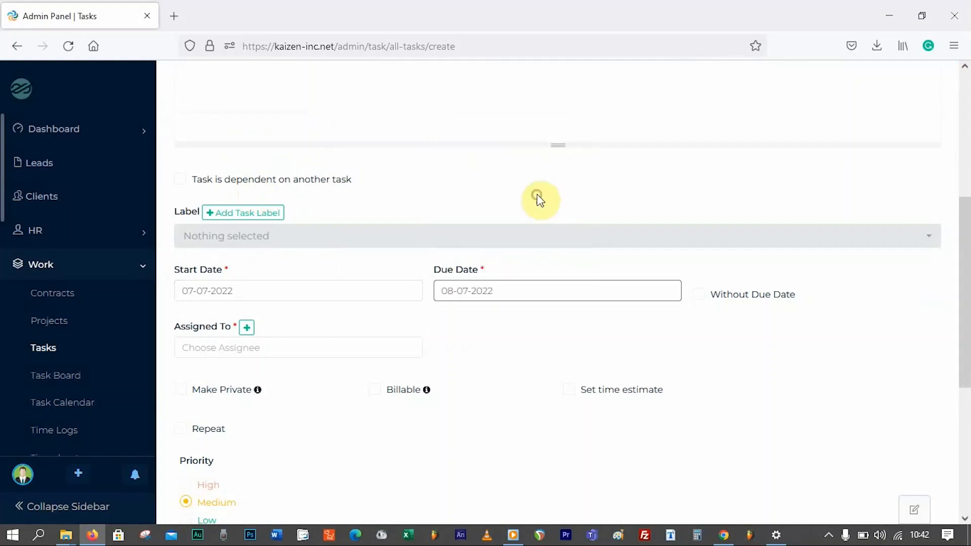
- Assign the task to the listed employee and bring up the Add Employee Info form
click(707, 332)
scroll(382, 356, down, 1)
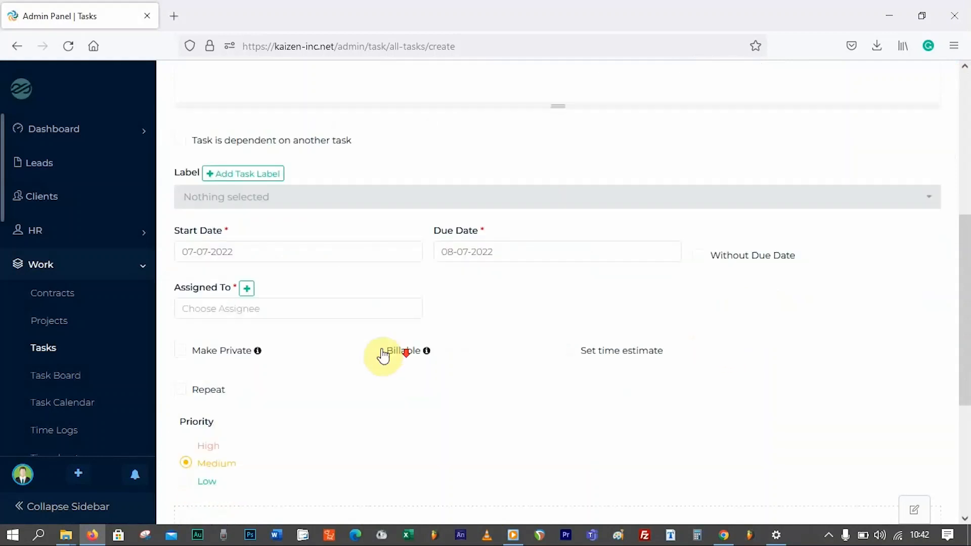
click(216, 303)
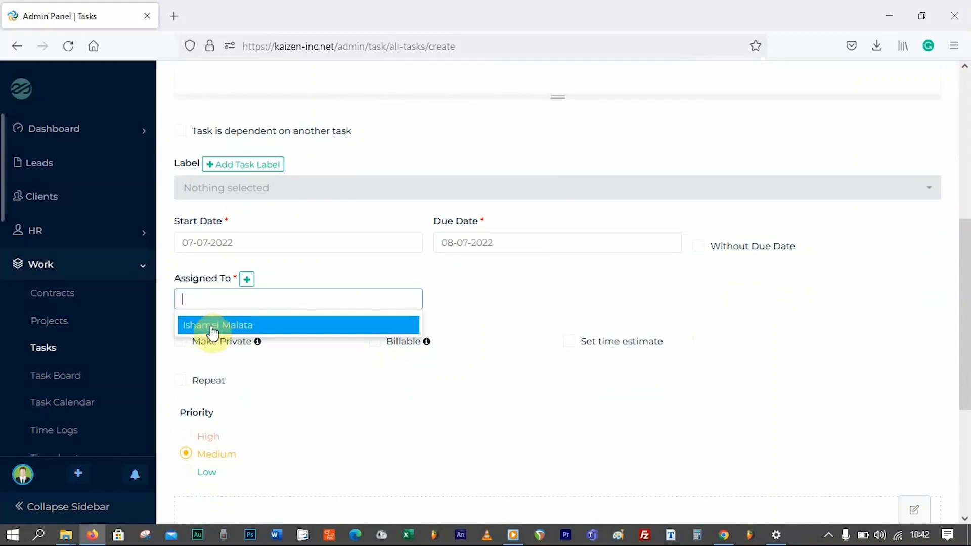
click(213, 328)
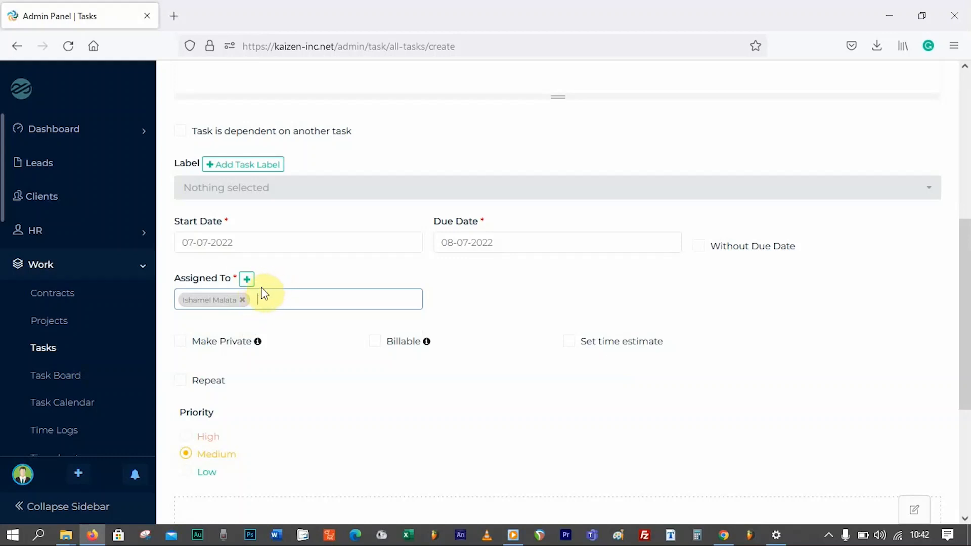
click(246, 279)
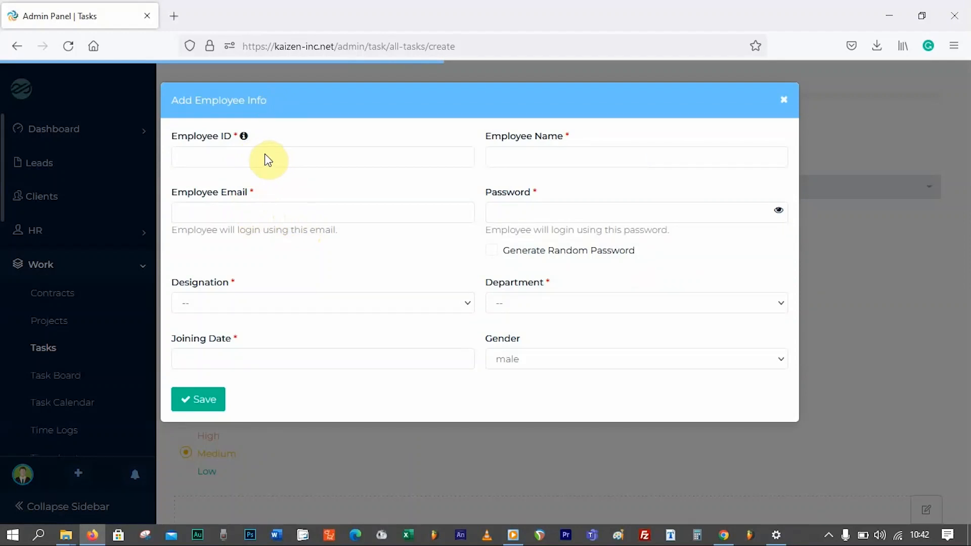
- Try the Employee ID and Employee Name fields, then close Add Employee Info without adding anyone
click(228, 152)
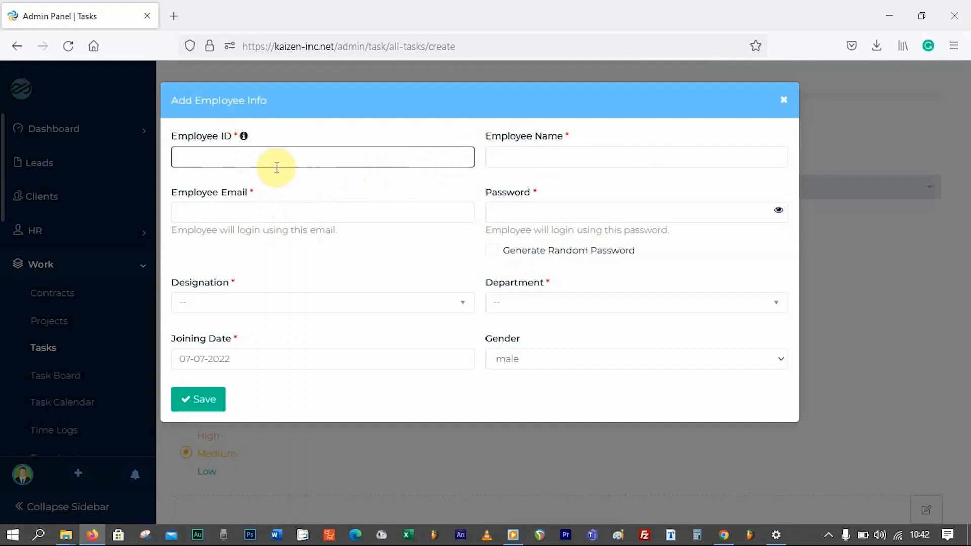
click(234, 158)
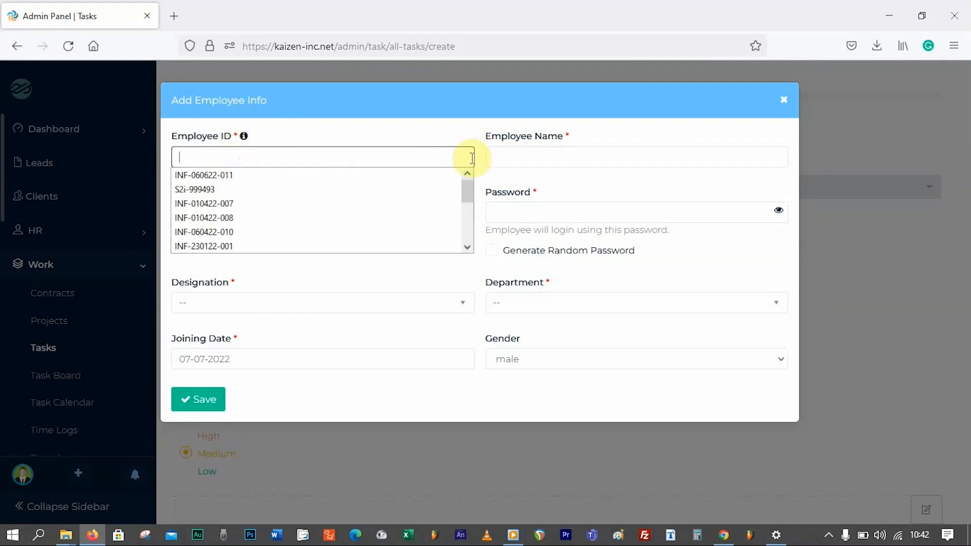
click(561, 160)
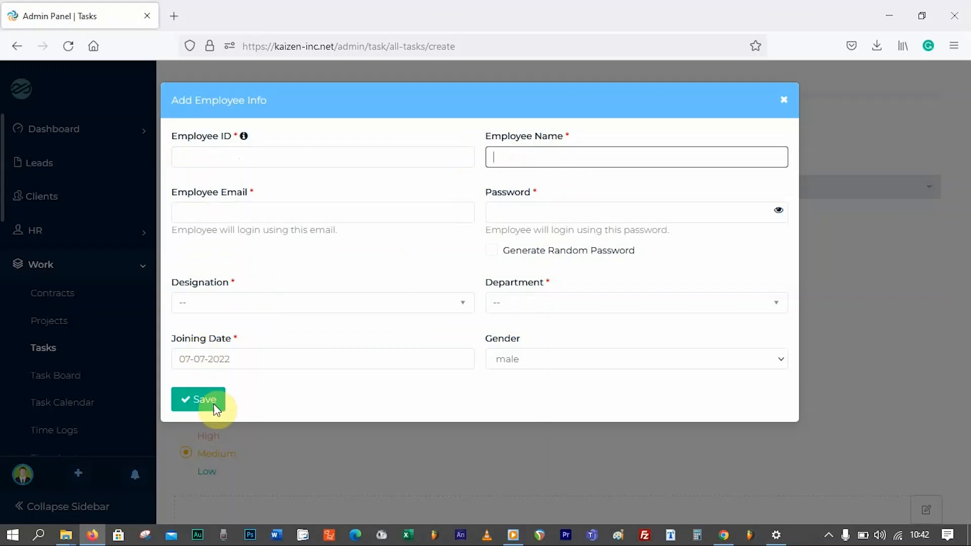
click(784, 100)
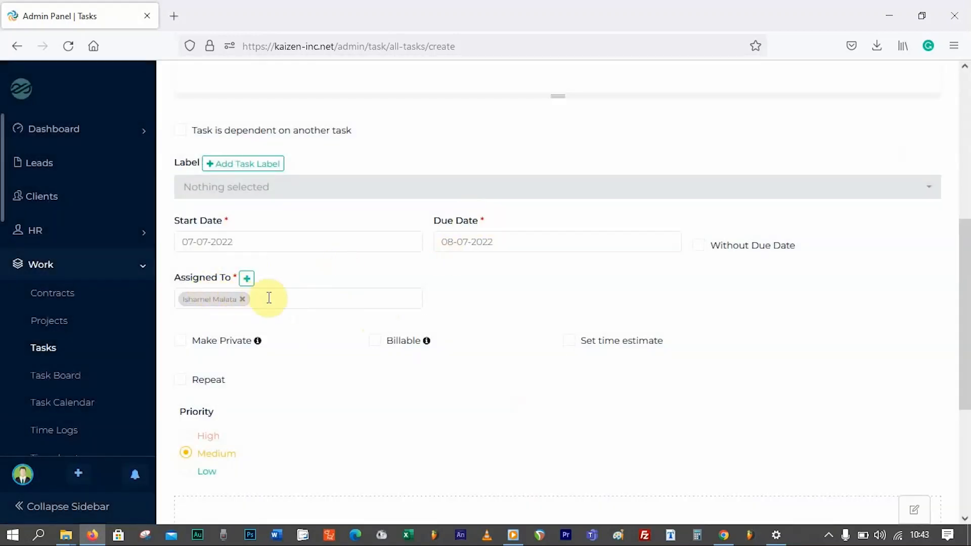
- Leave the task non-billable and without a time estimate after trying both options
scroll(513, 297, down, 2)
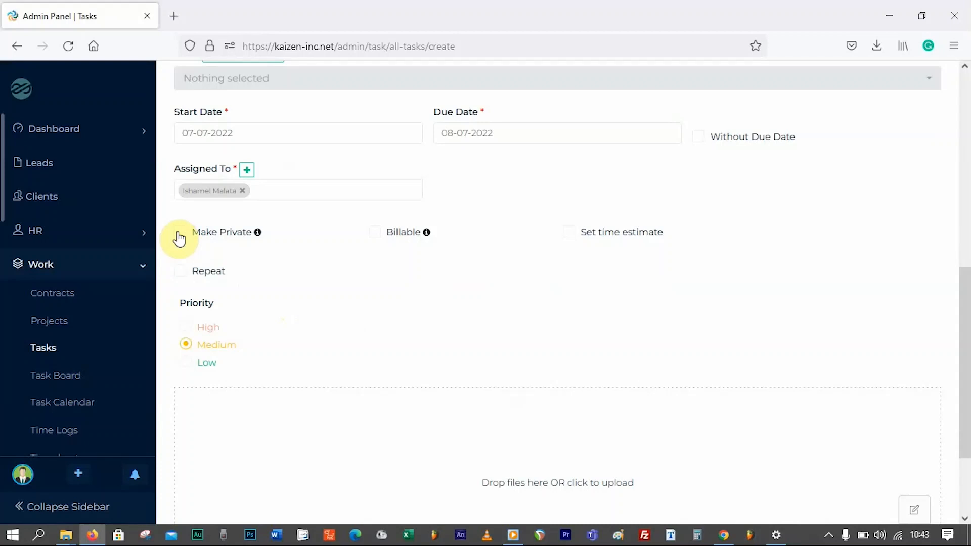
click(375, 233)
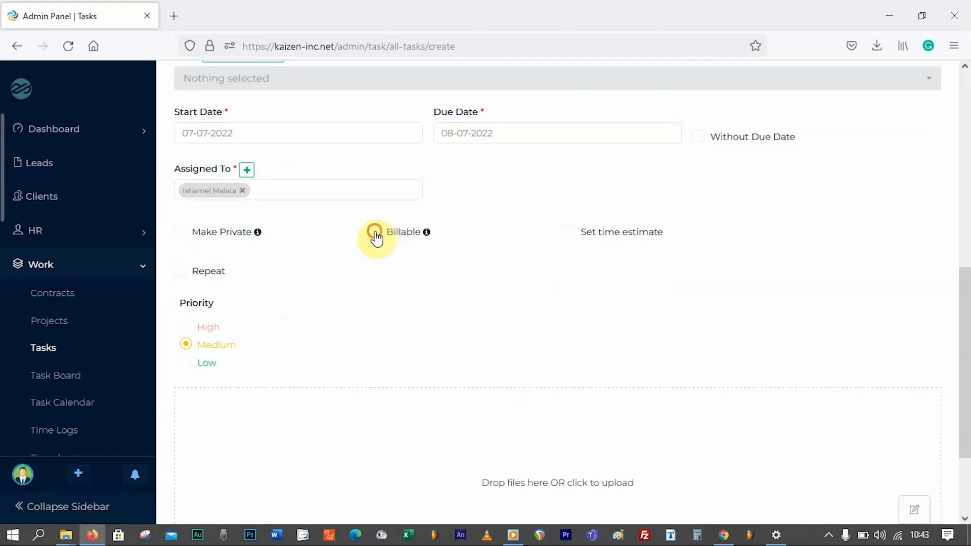
click(378, 233)
mouse_move(425, 236)
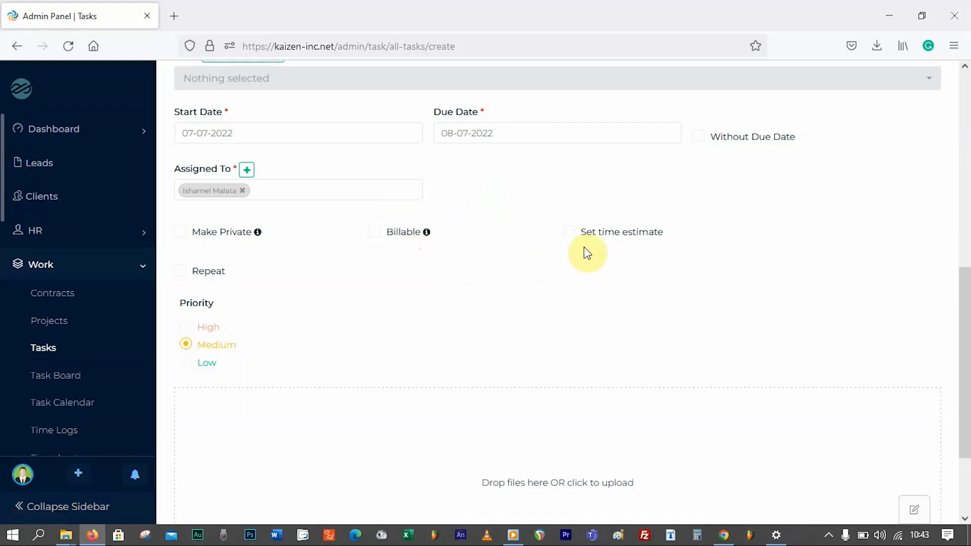
click(571, 234)
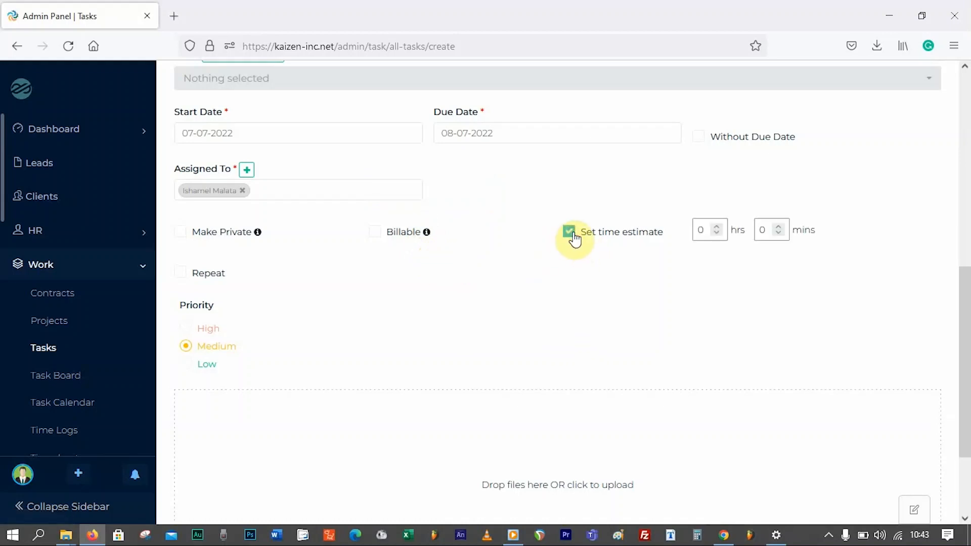
click(574, 235)
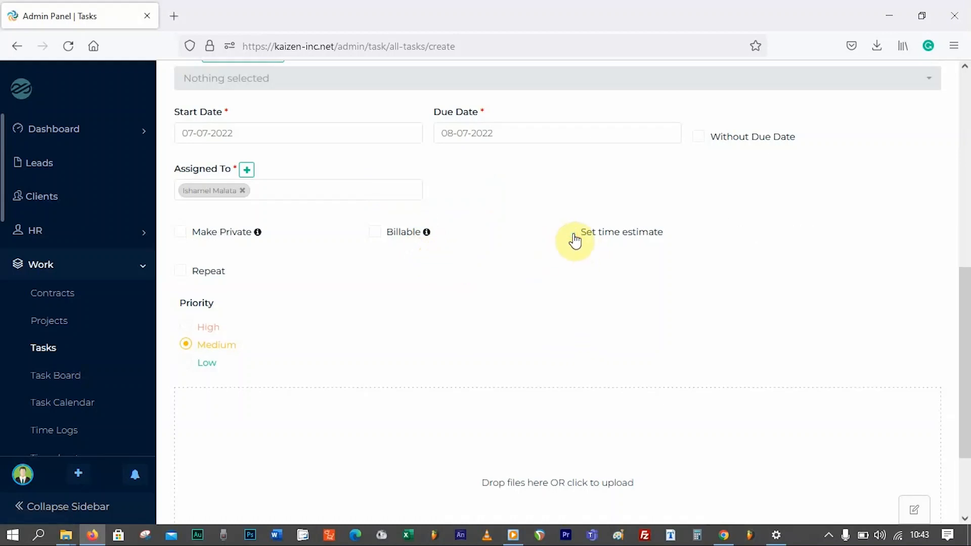
- Turn on Repeat so the task recurs every 1 Day
scroll(422, 303, down, 1)
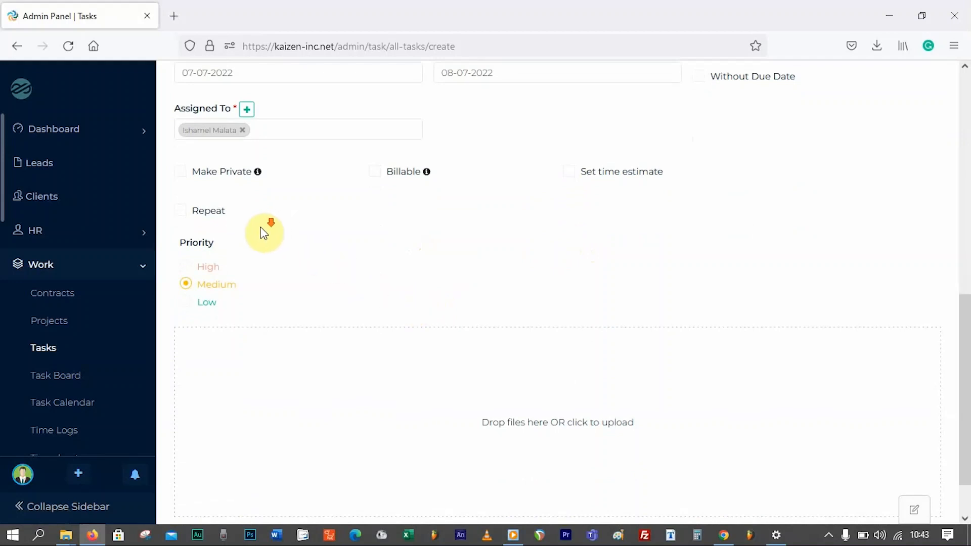
scroll(263, 233, down, 1)
click(180, 163)
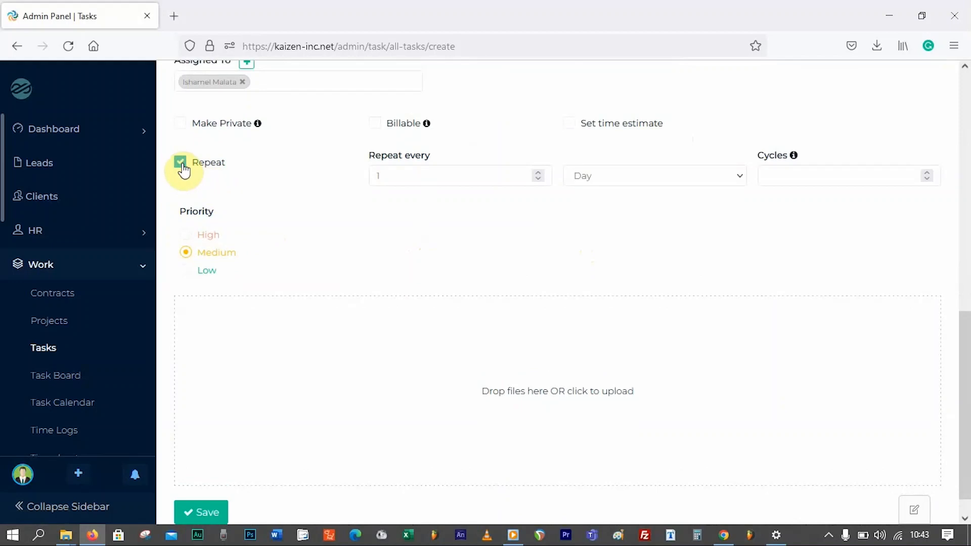
- Set the repeat to every 10 Week with 1 cycle
click(392, 174)
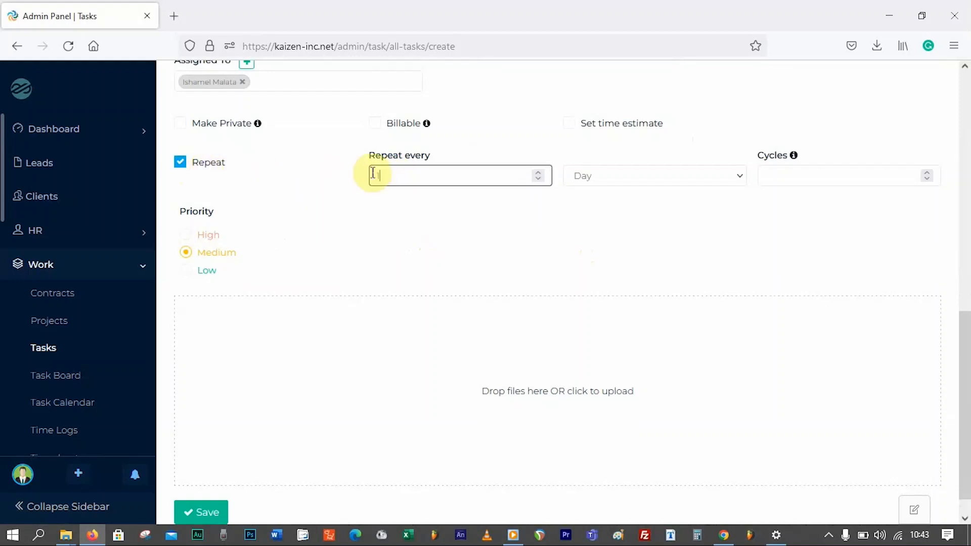
double_click(413, 178)
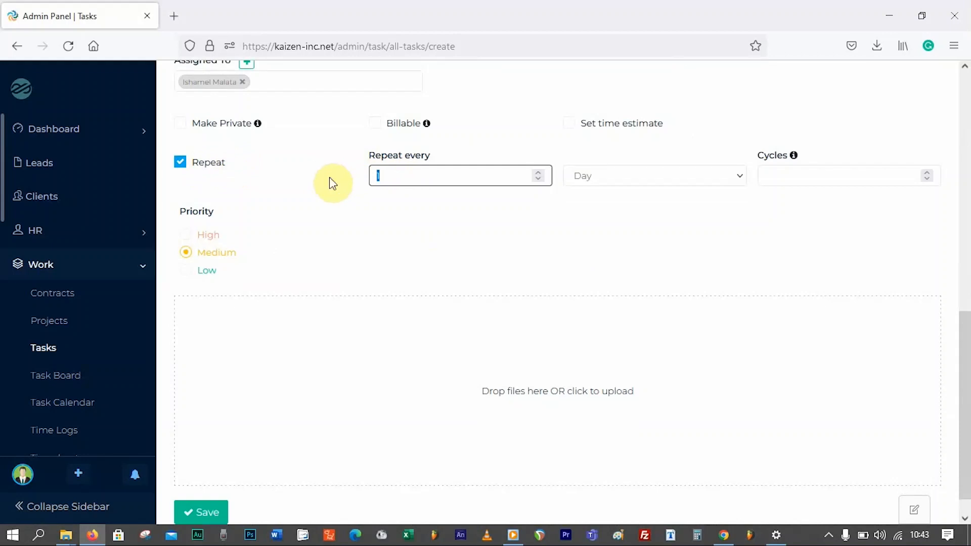
text(10)
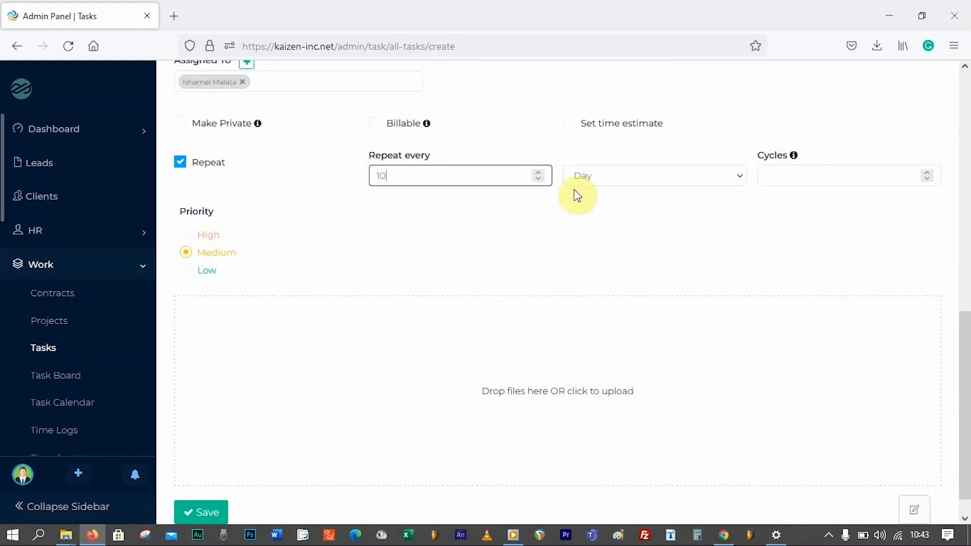
click(650, 178)
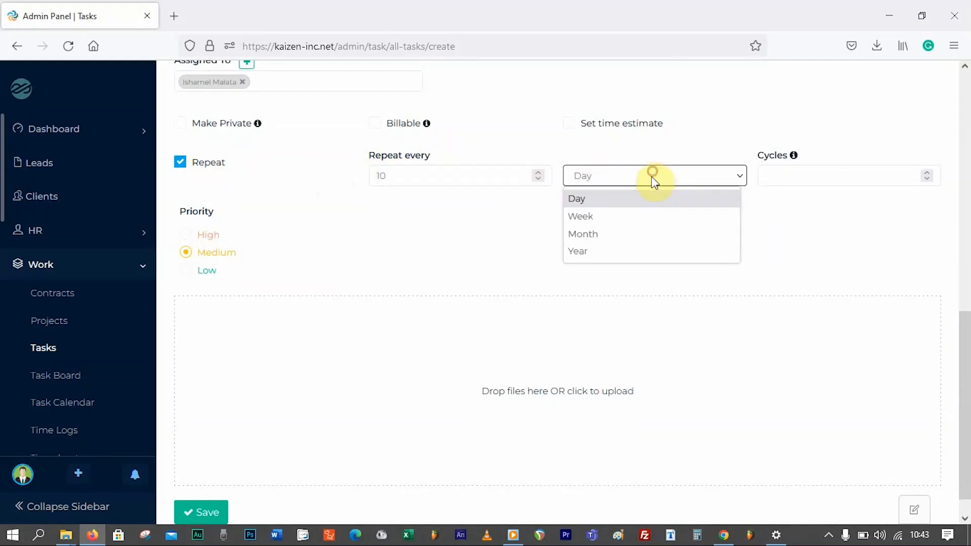
click(604, 199)
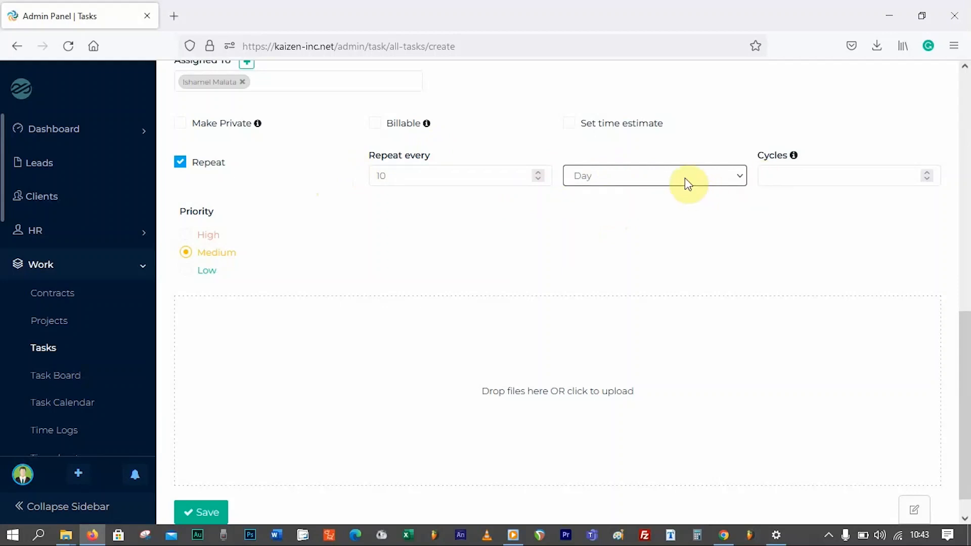
click(708, 183)
click(624, 221)
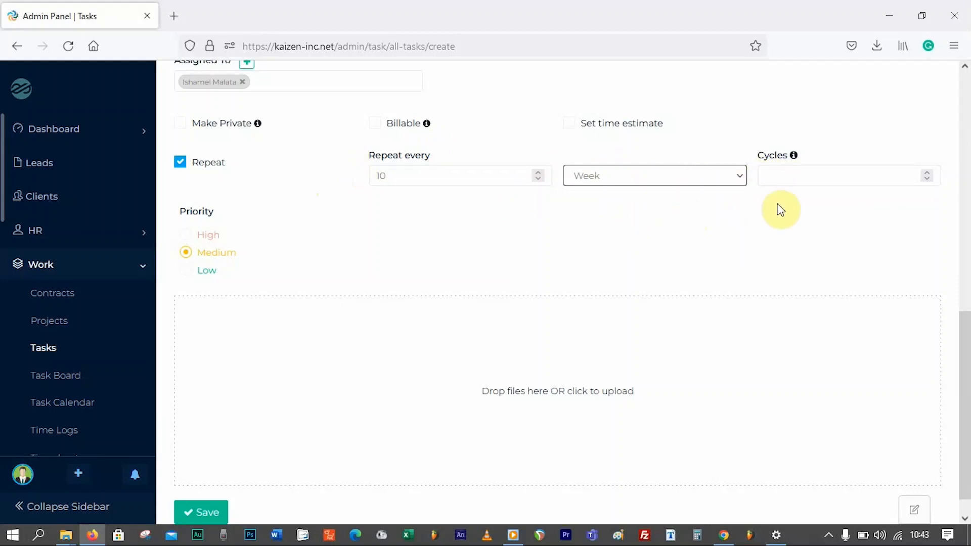
click(793, 175)
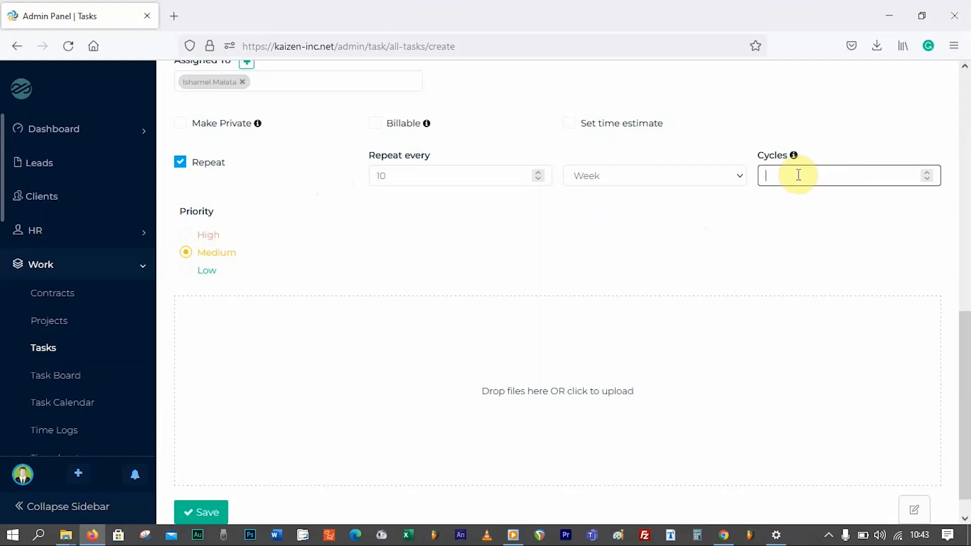
click(780, 230)
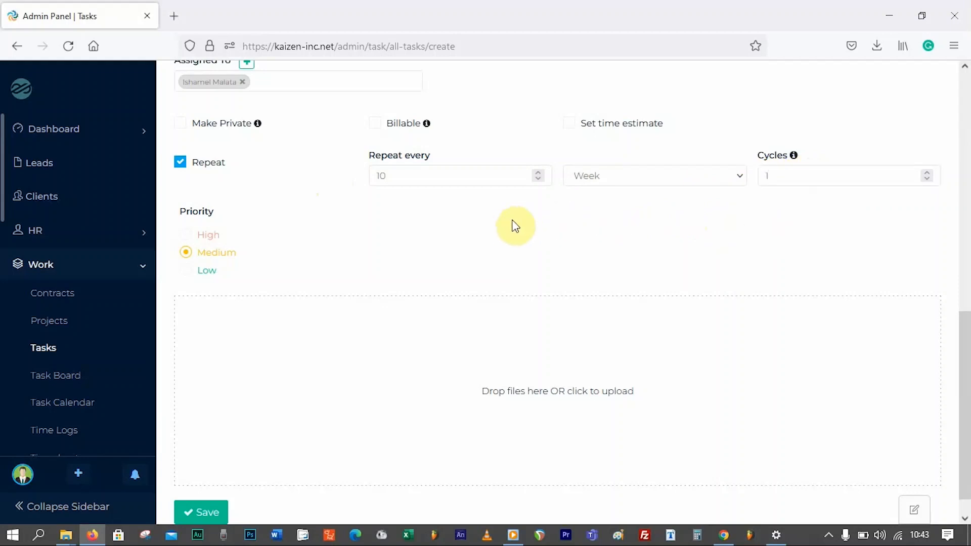
- Switch repeating off and give the task High priority
scroll(631, 221, down, 1)
scroll(642, 219, up, 1)
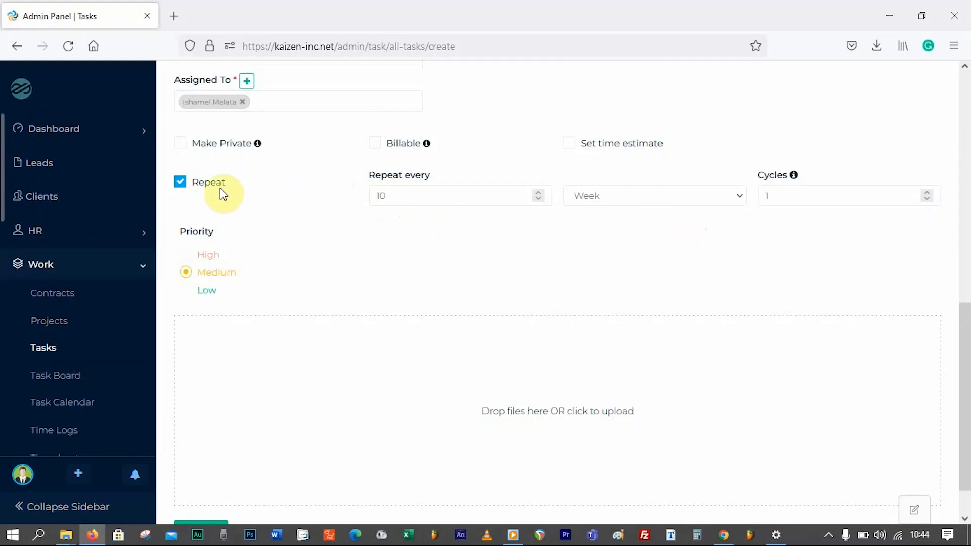
scroll(411, 189, up, 2)
scroll(253, 182, up, 1)
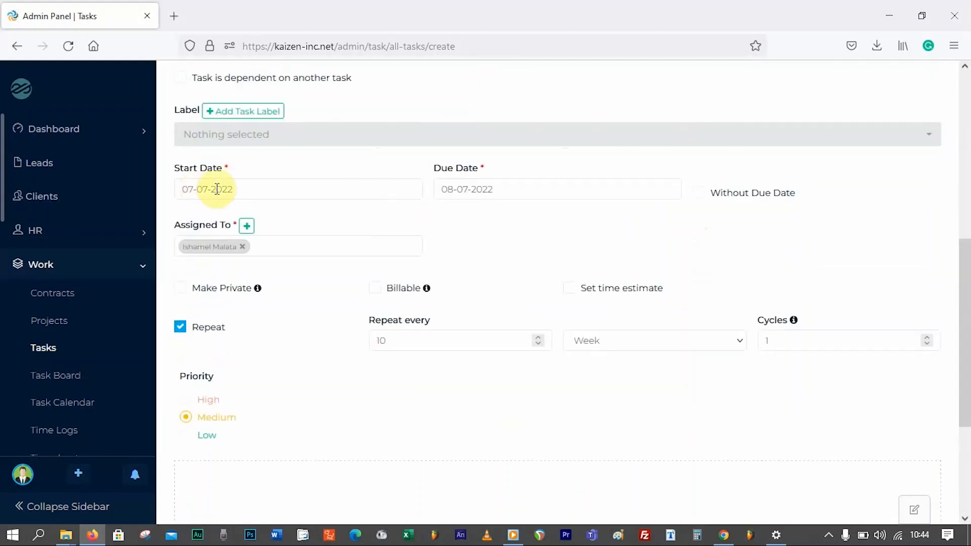
scroll(506, 261, down, 3)
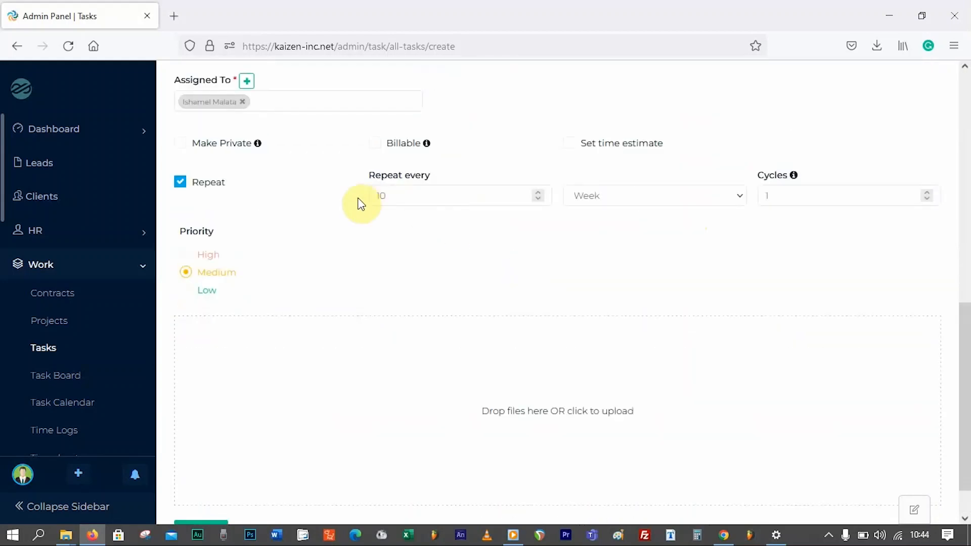
click(213, 185)
scroll(289, 221, down, 1)
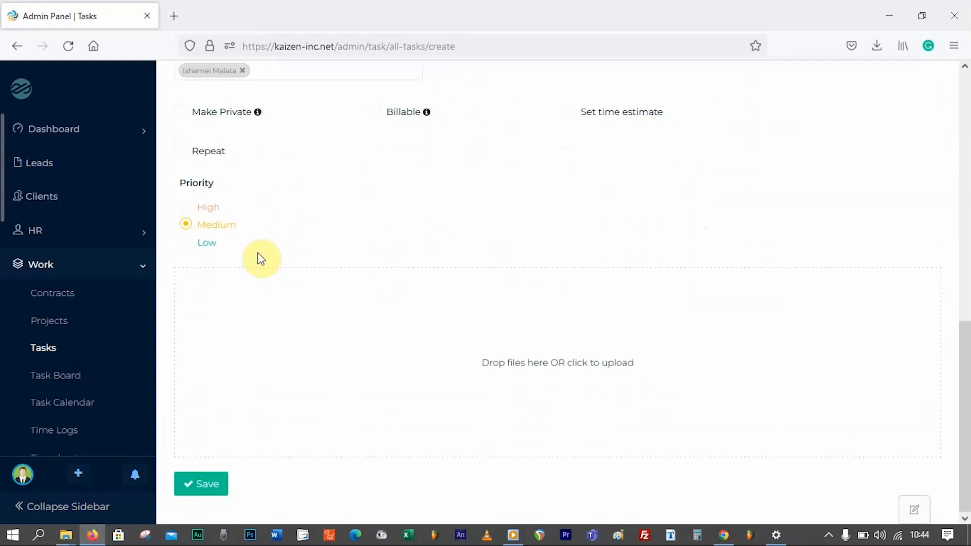
click(202, 208)
- Save the first task and start a blank New Task form
click(205, 484)
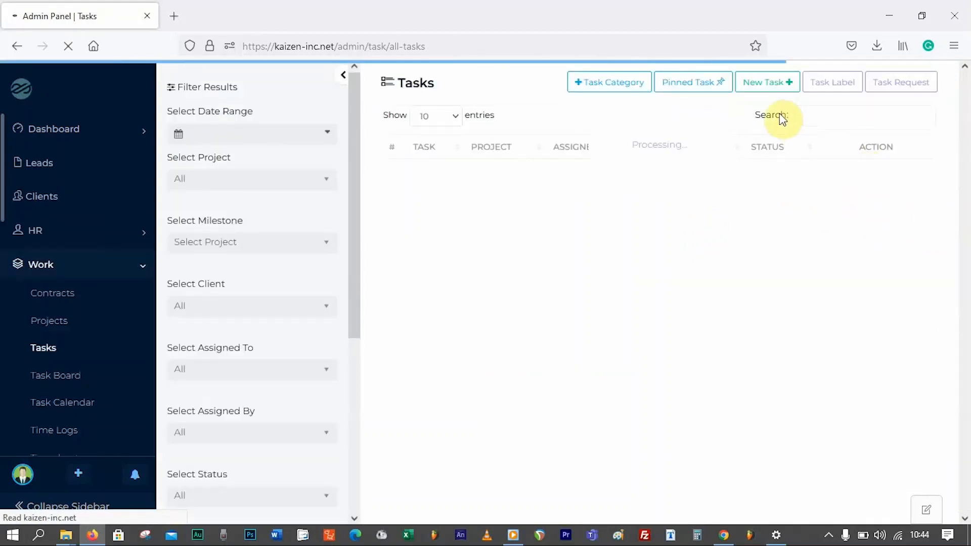
click(768, 86)
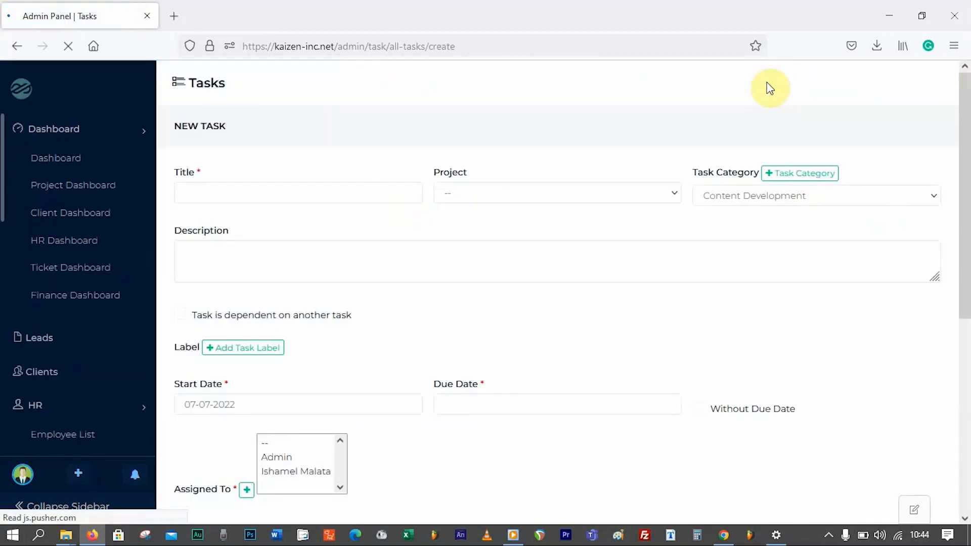
- Put the task under Trial Project, title it 'Test new application', keeping Content Development category
click(469, 195)
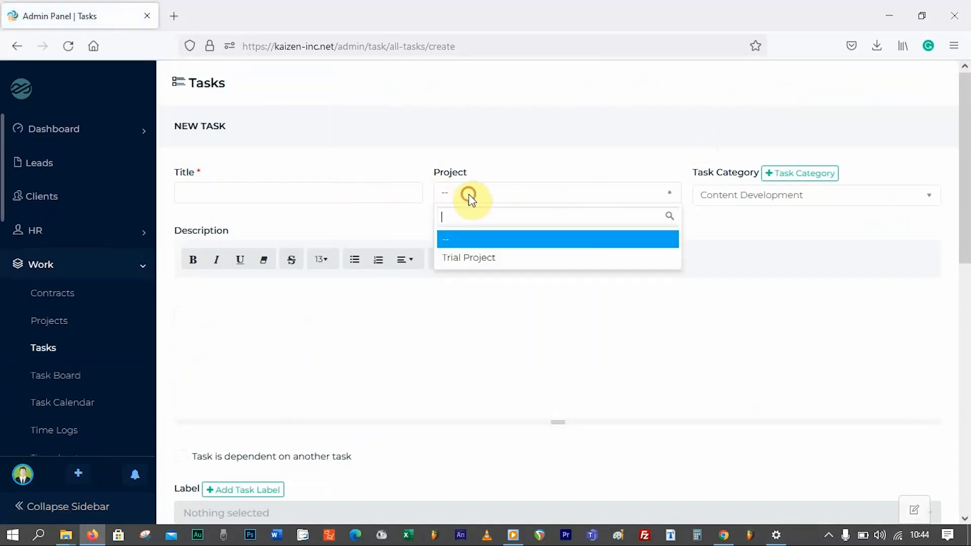
click(467, 258)
click(354, 193)
text(Test new application)
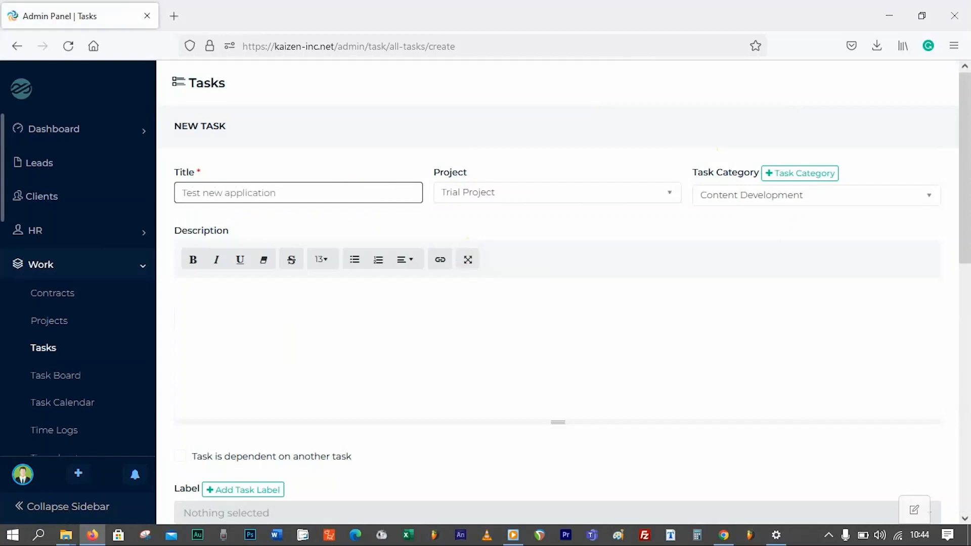
click(738, 200)
click(686, 165)
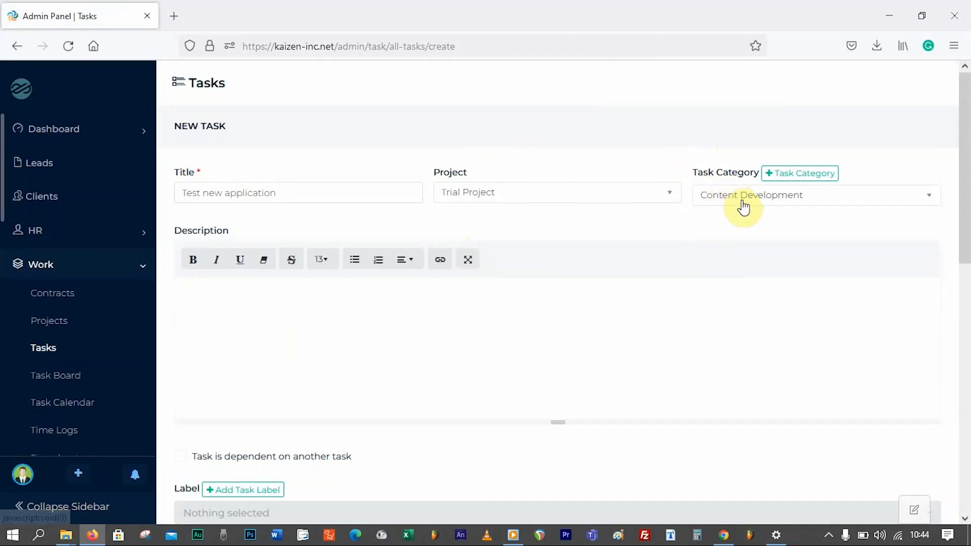
click(740, 200)
click(793, 174)
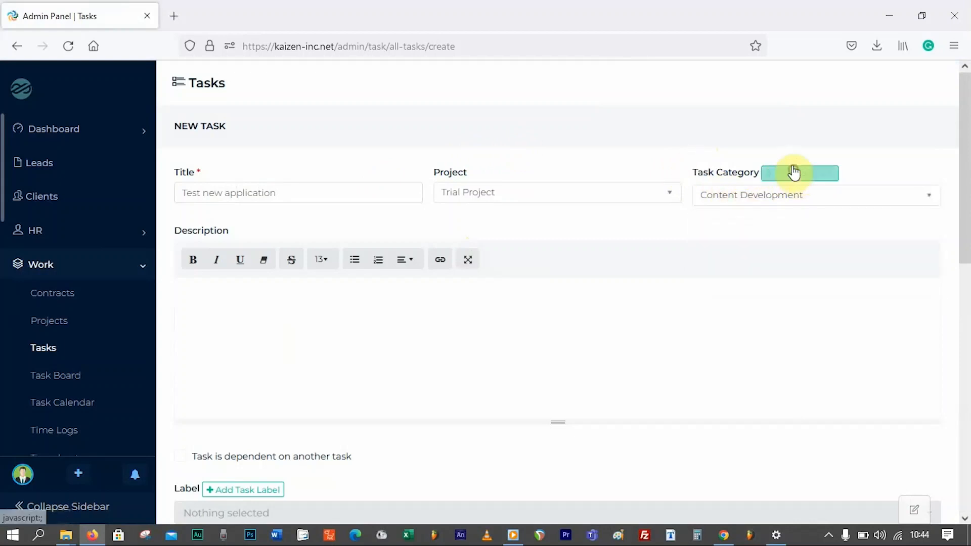
- Keep the 07-07-2022 start date and set the due date to 12-07-2022
scroll(584, 260, down, 5)
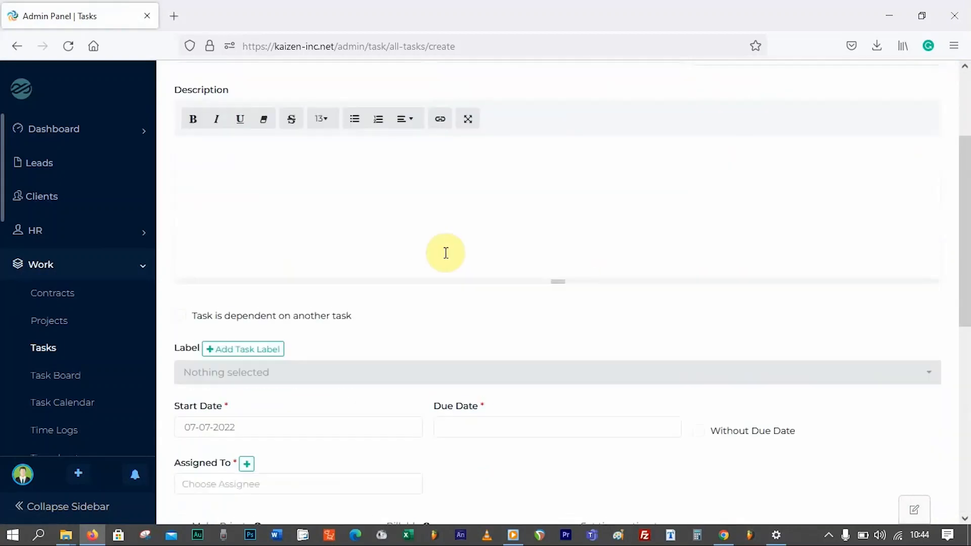
click(292, 154)
scroll(280, 187, down, 2)
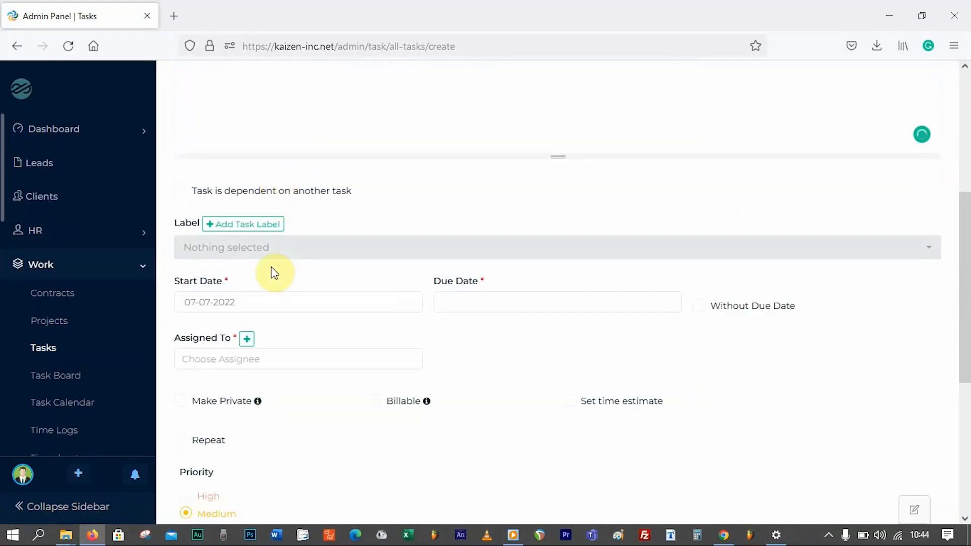
click(265, 302)
click(252, 201)
click(473, 301)
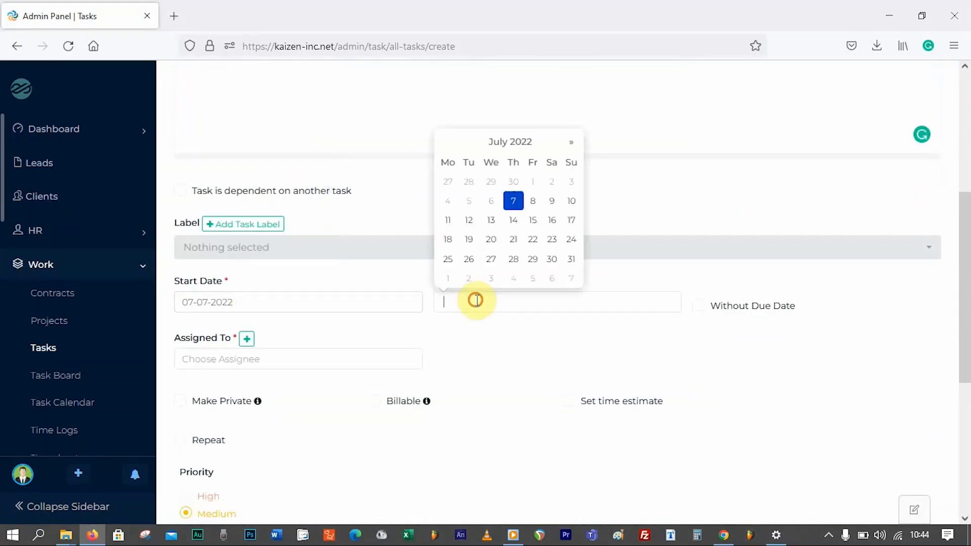
click(469, 221)
- Assign the same employee, leave Make Private unticked, and set High priority
scroll(403, 360, down, 2)
click(283, 286)
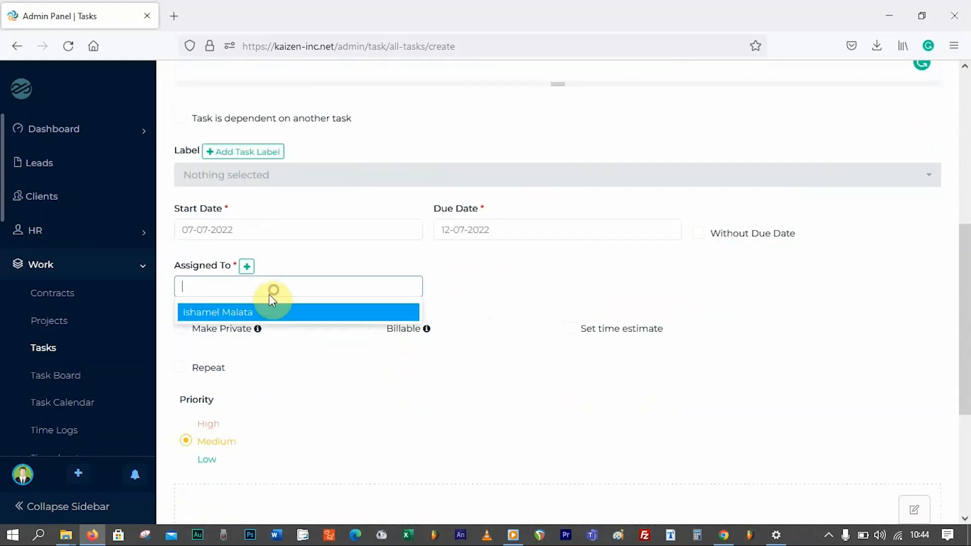
click(278, 311)
click(509, 288)
scroll(256, 362, down, 2)
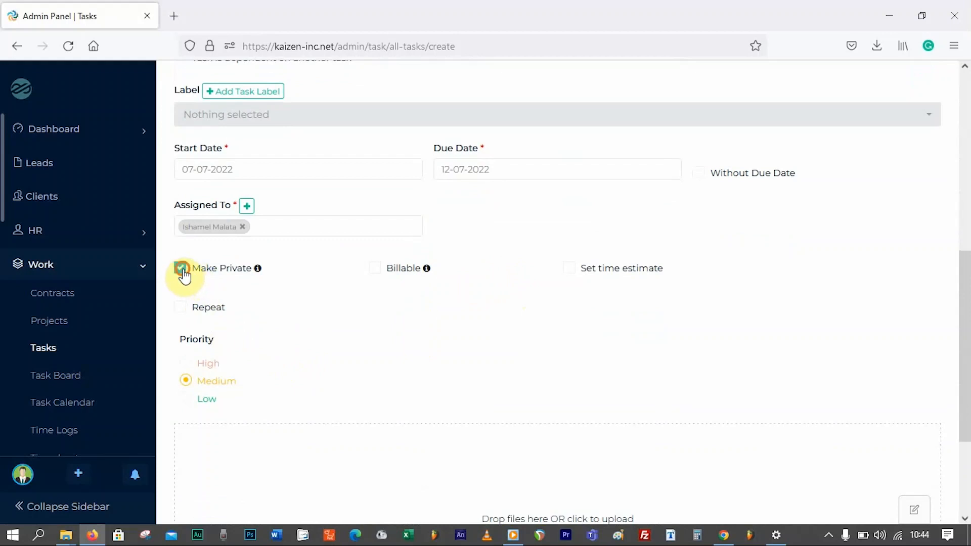
click(183, 268)
scroll(199, 323, down, 2)
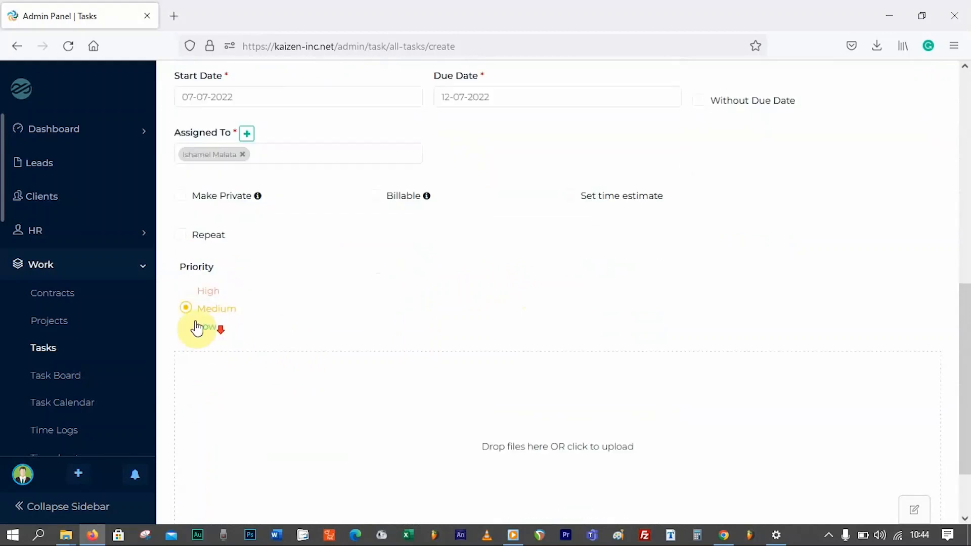
click(203, 293)
scroll(228, 324, down, 2)
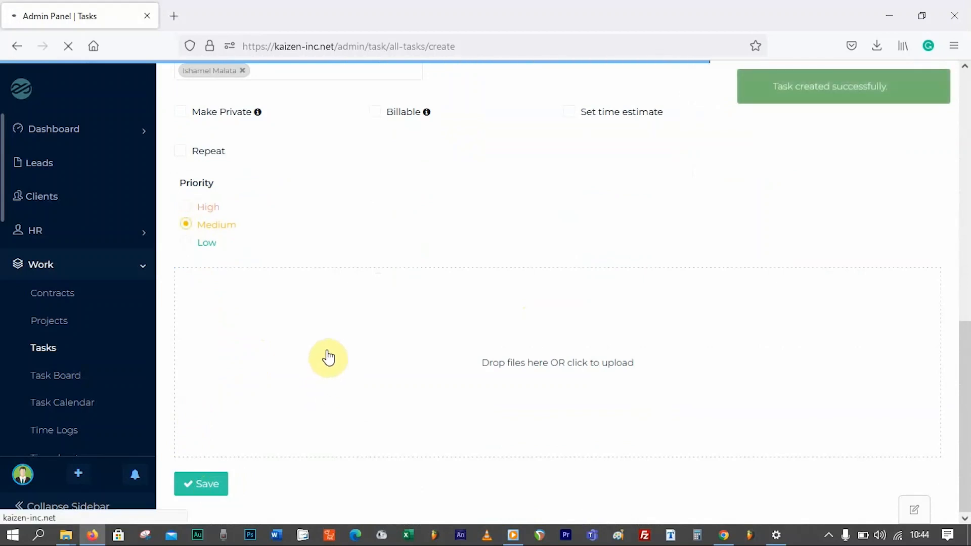
click(140, 268)
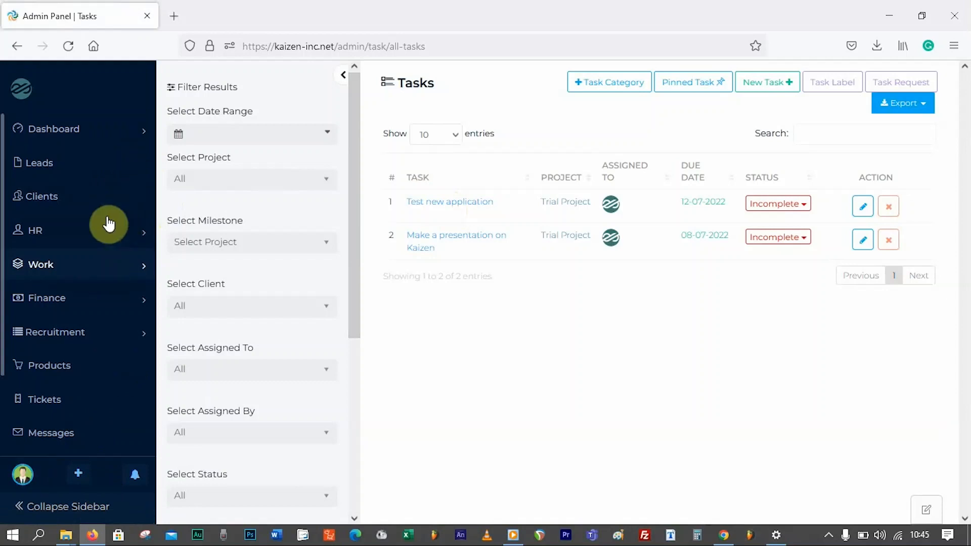
- Expand HR in the sidebar and go to the Employee List
click(143, 238)
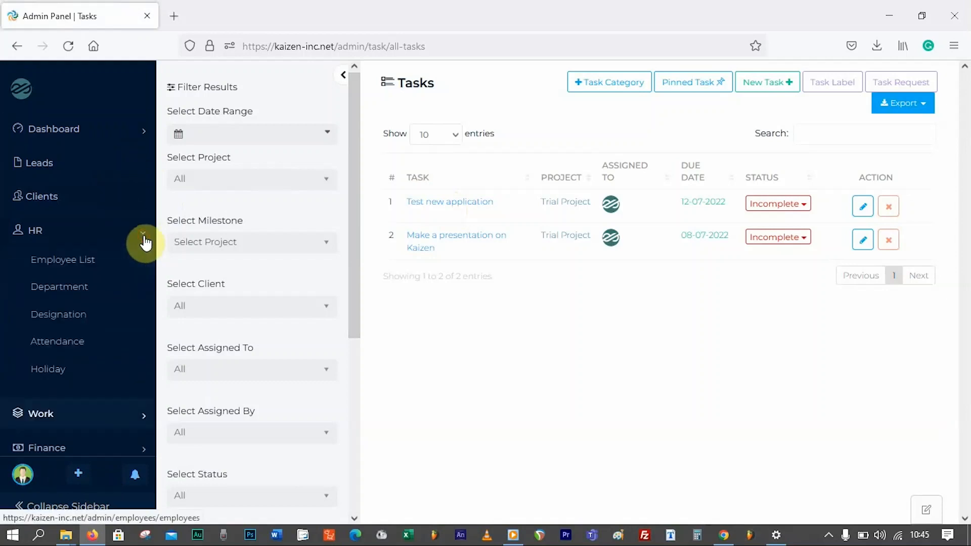
click(82, 264)
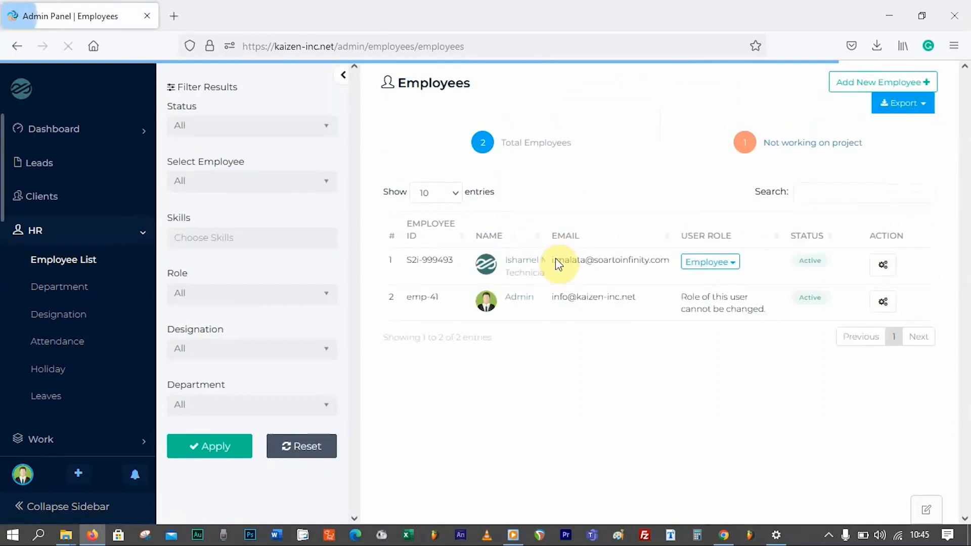
- Open the assigned employee's profile, highlight their e-mail address, and open the logout menu
click(525, 268)
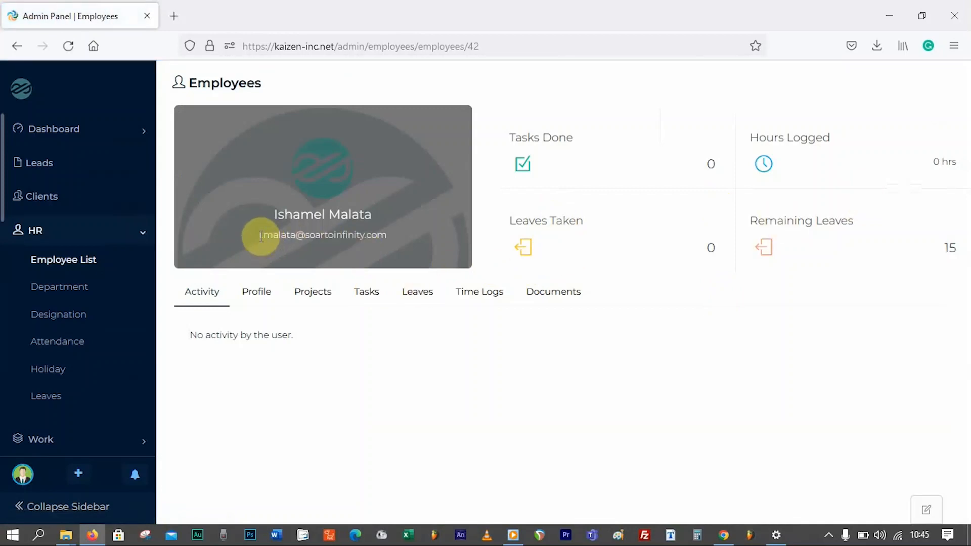
drag(260, 237, 350, 234)
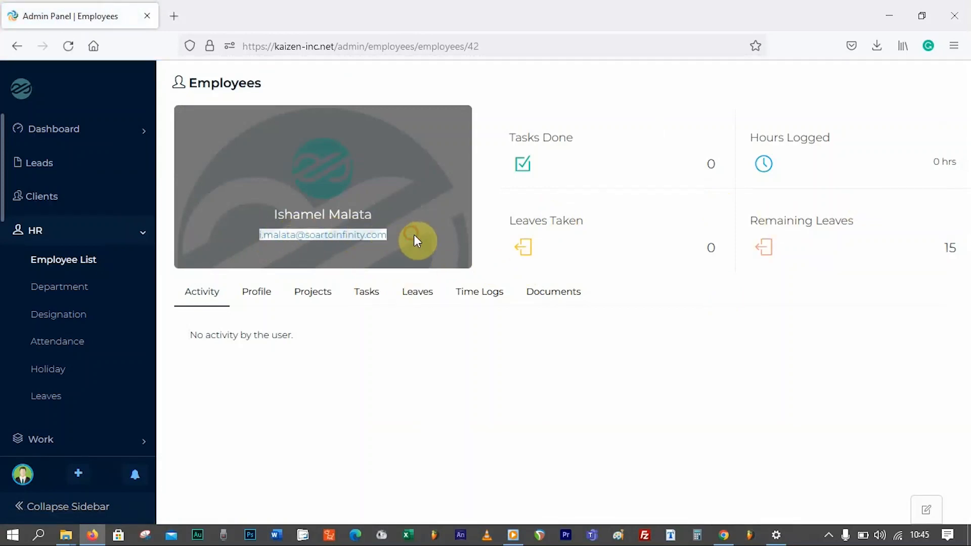
click(21, 475)
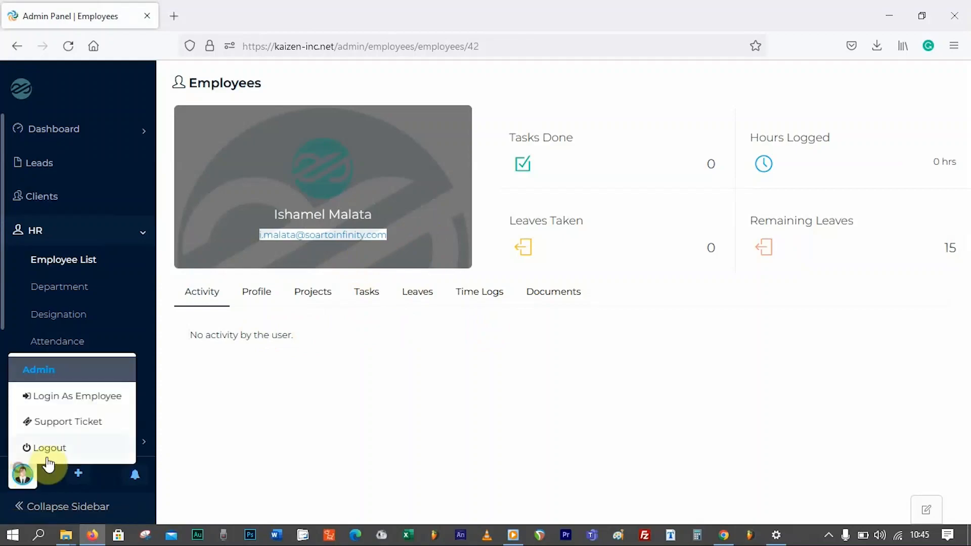